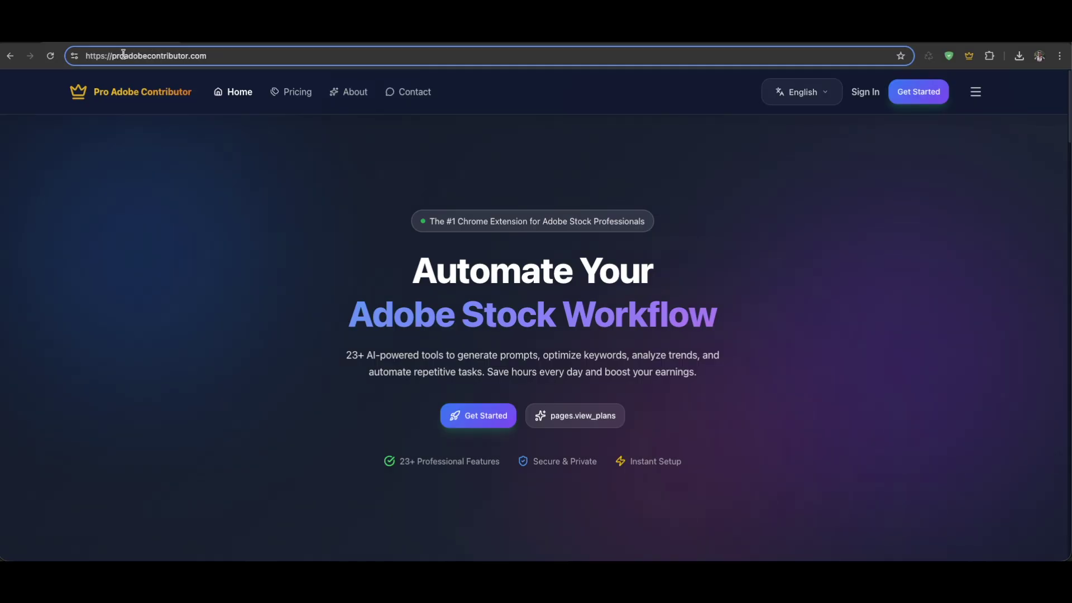
Scroll through the Pro Adobe Contributor home page to look it over
click(212, 54)
click(143, 211)
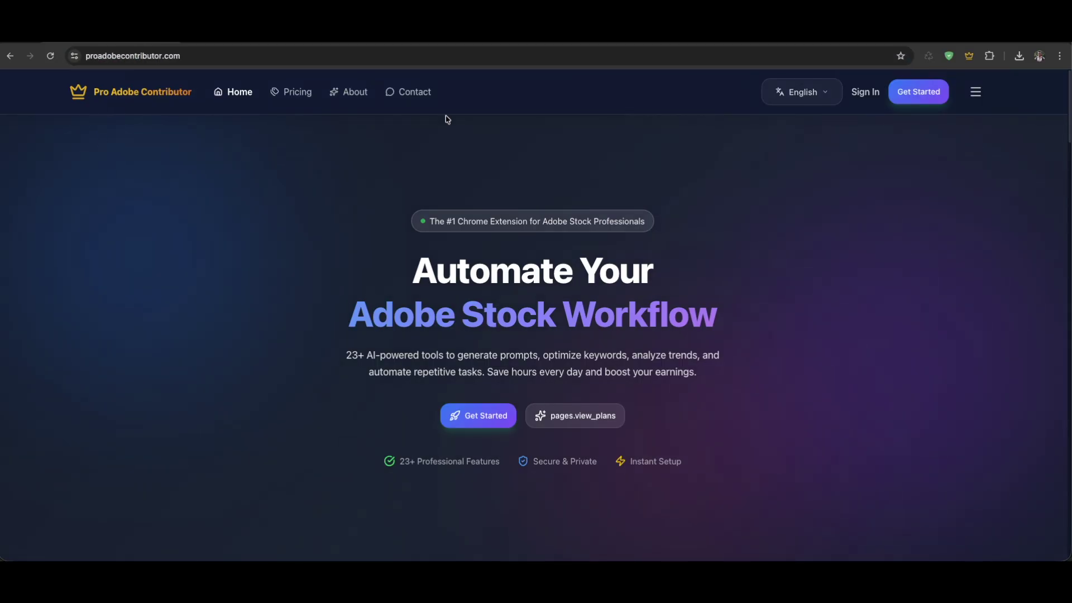
scroll(528, 342, down, 10)
scroll(567, 342, up, 7)
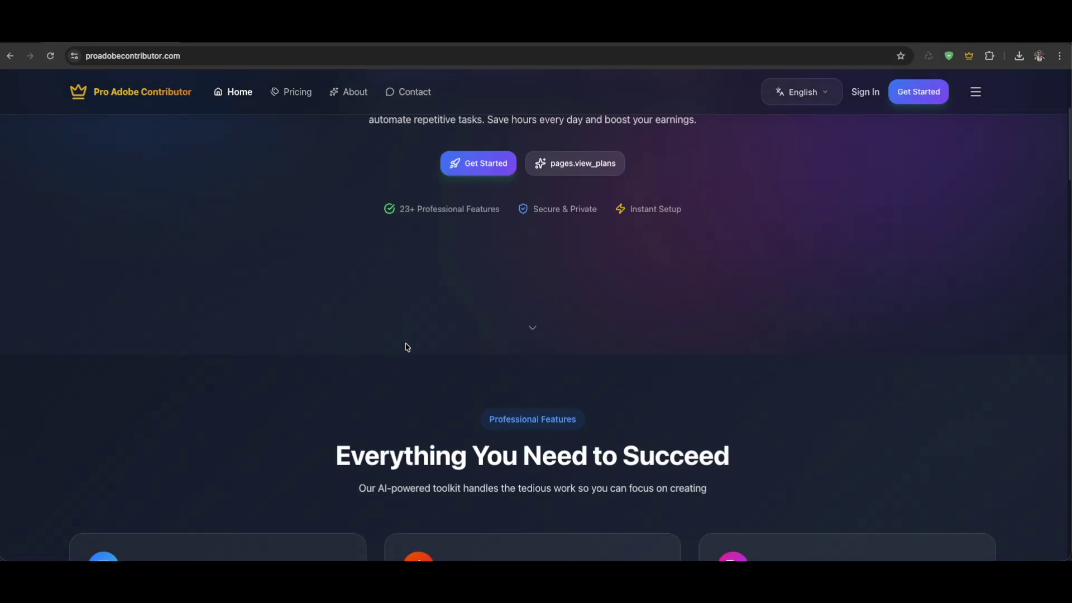
scroll(408, 345, up, 4)
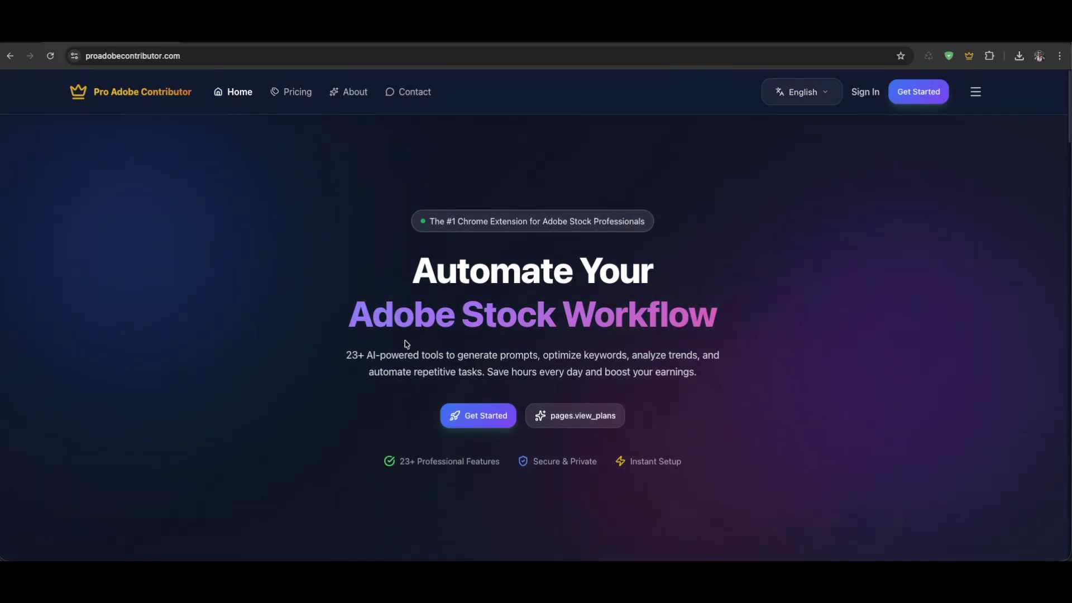
scroll(424, 344, down, 5)
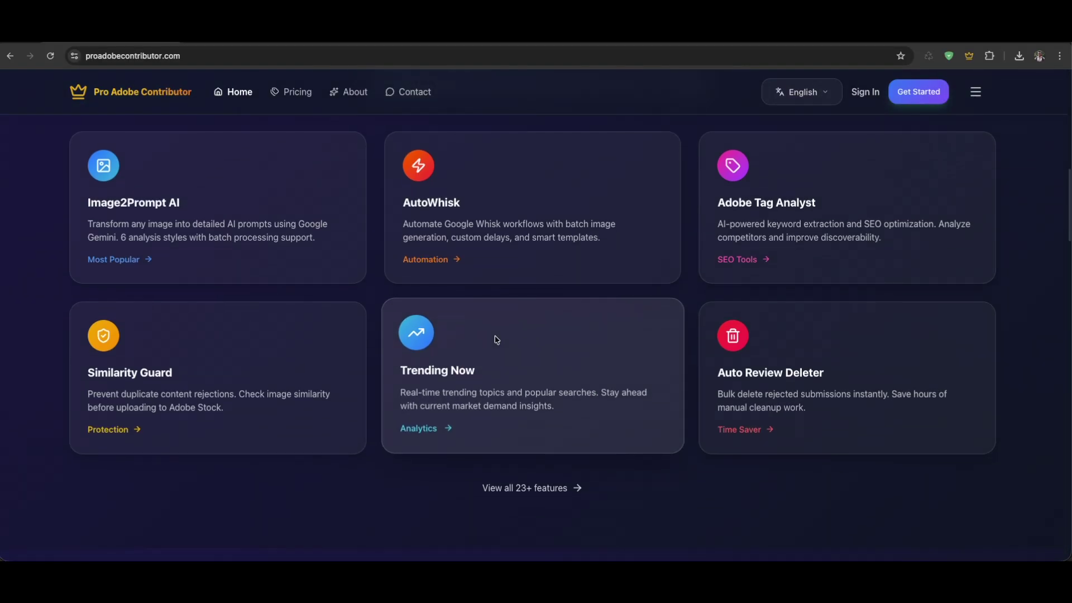
scroll(496, 339, down, 5)
scroll(611, 327, up, 8)
scroll(598, 328, down, 6)
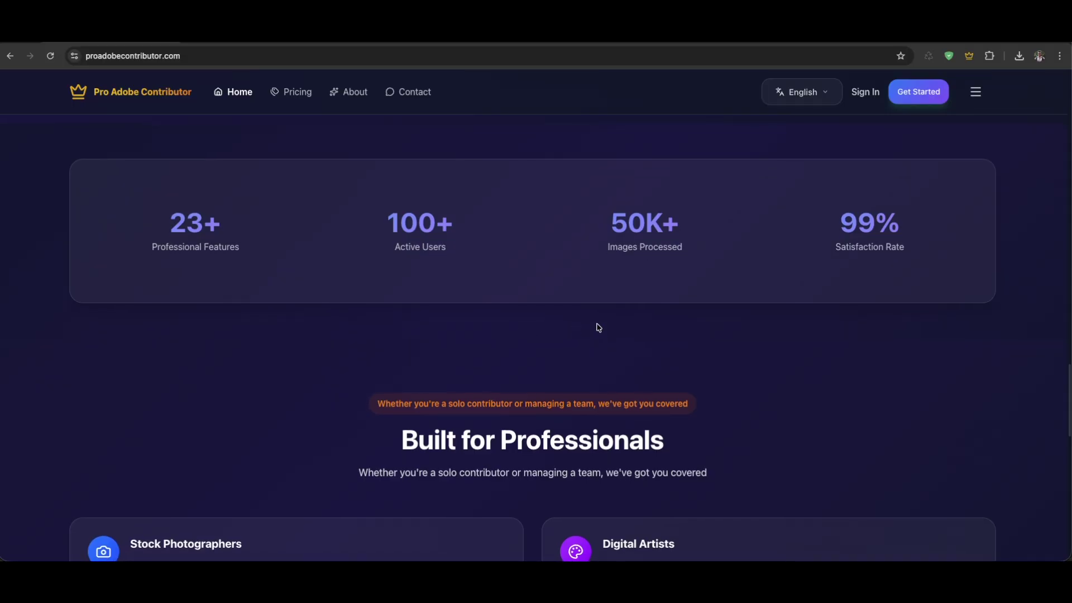
scroll(679, 333, up, 15)
scroll(681, 331, up, 3)
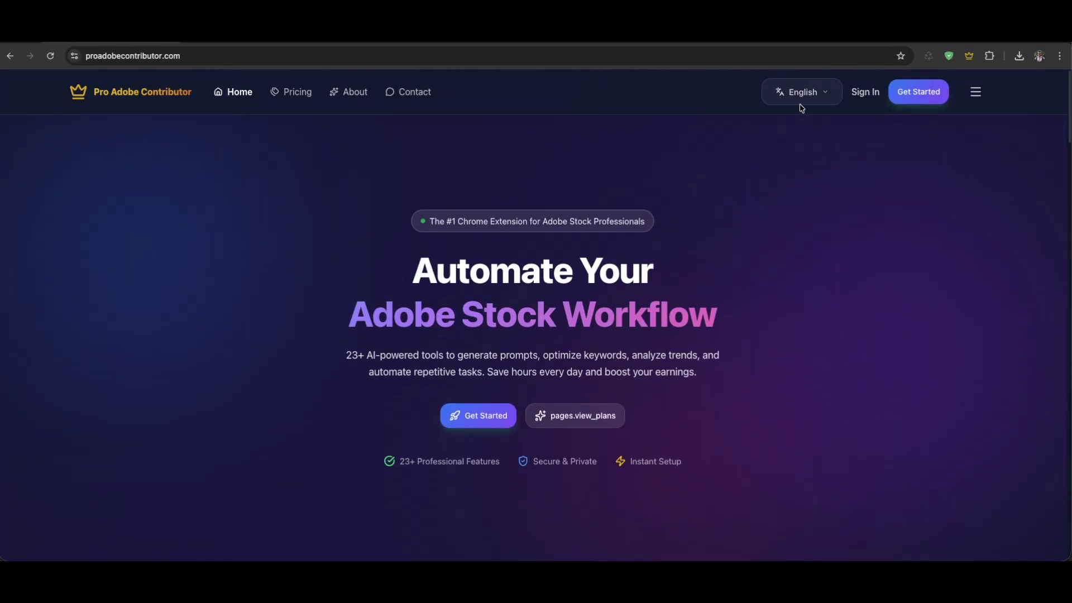
Switch the site language to Bengali, then back to English
click(800, 104)
click(772, 165)
scroll(511, 310, down, 15)
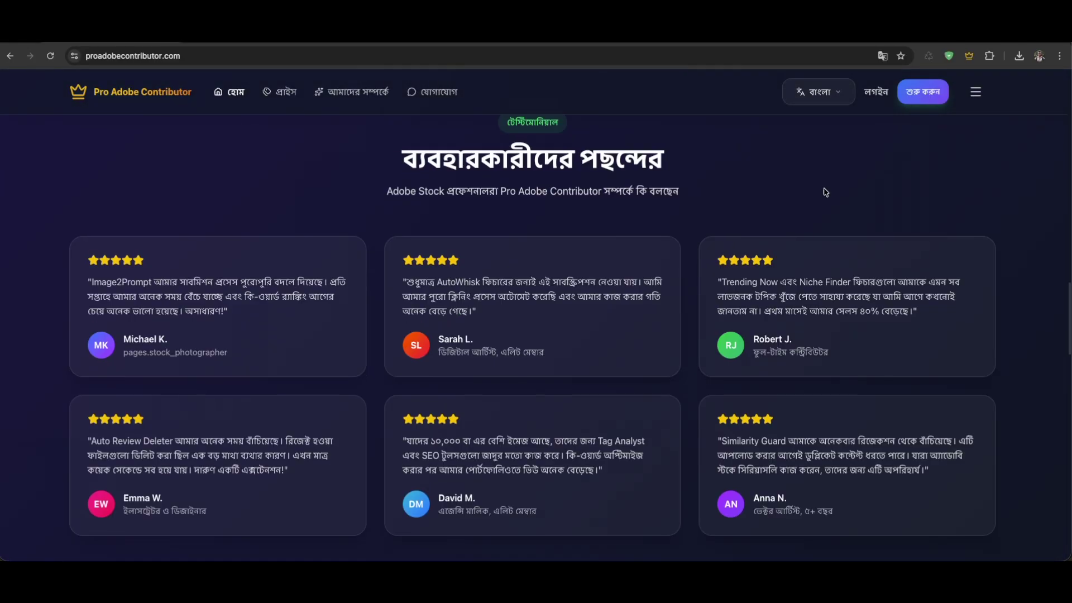
click(825, 92)
click(807, 127)
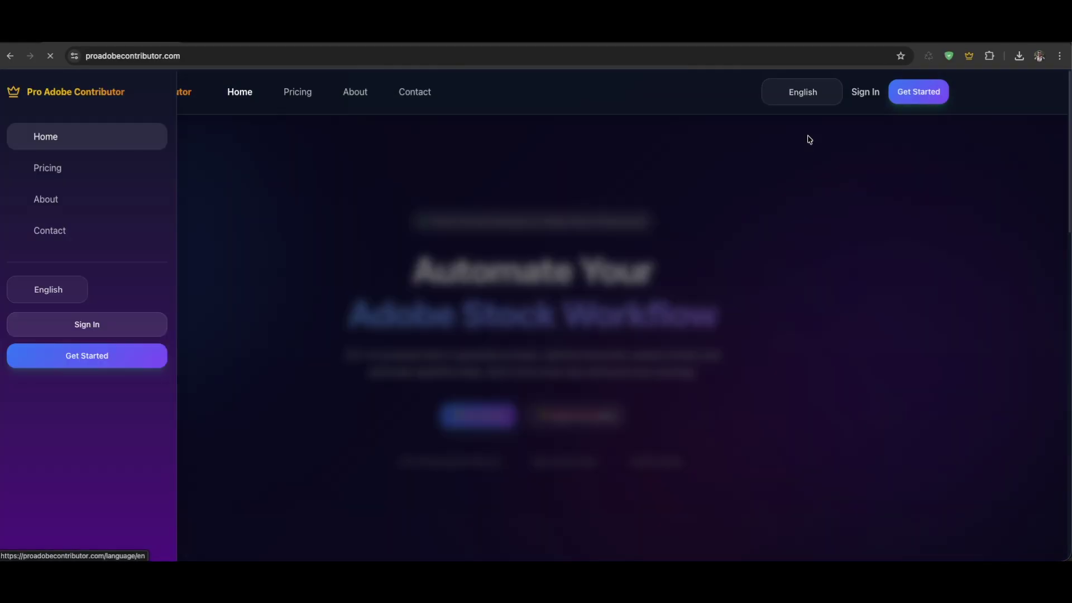
scroll(677, 242, down, 20)
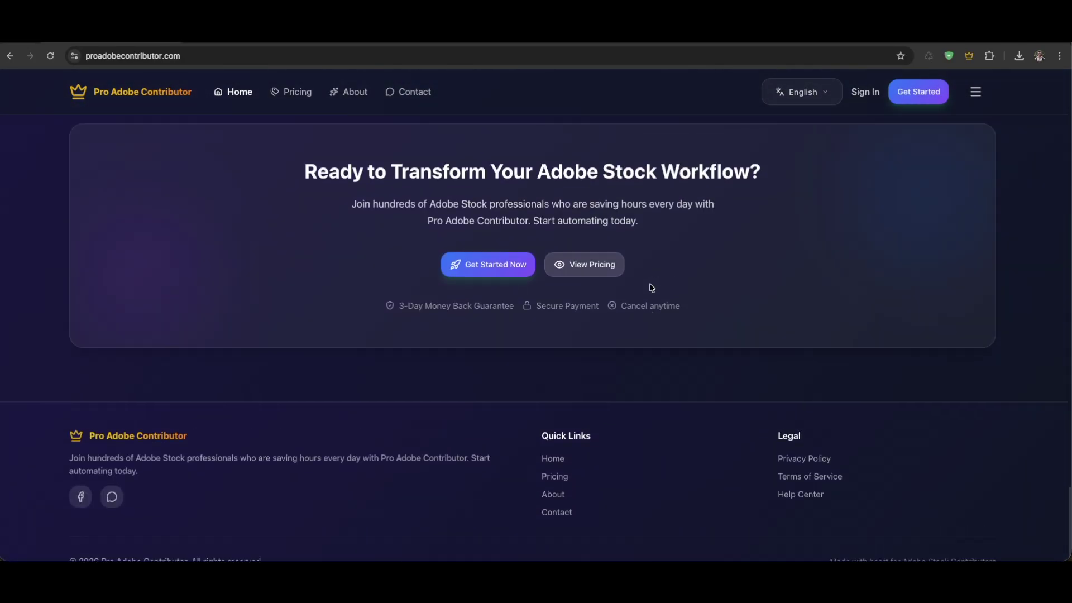
scroll(651, 288, up, 20)
Go to the plans and pricing page and scroll through the plans
click(294, 93)
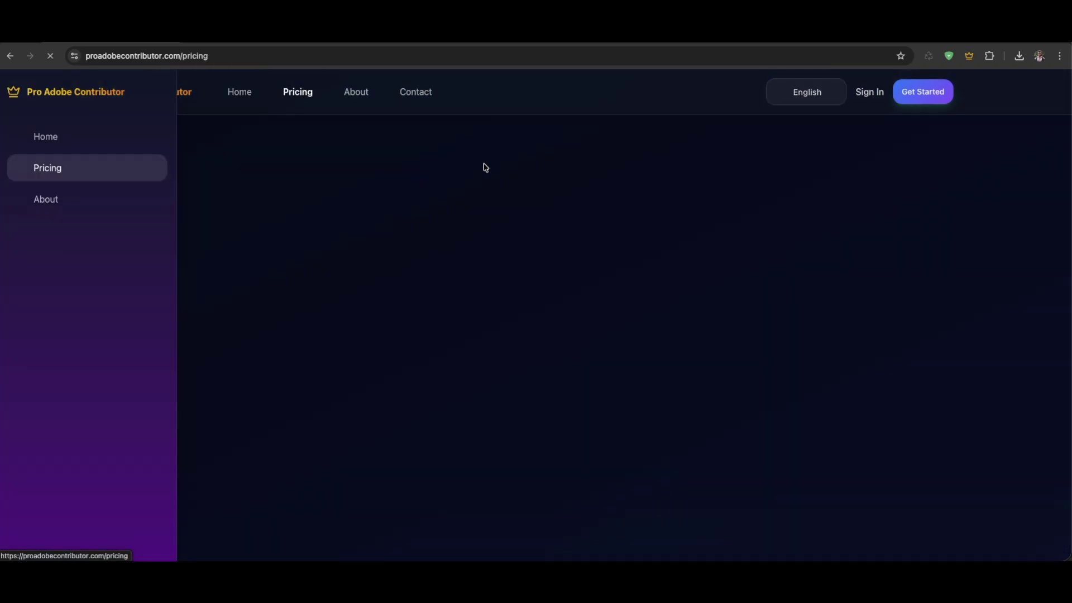
scroll(514, 306, down, 5)
scroll(496, 297, up, 5)
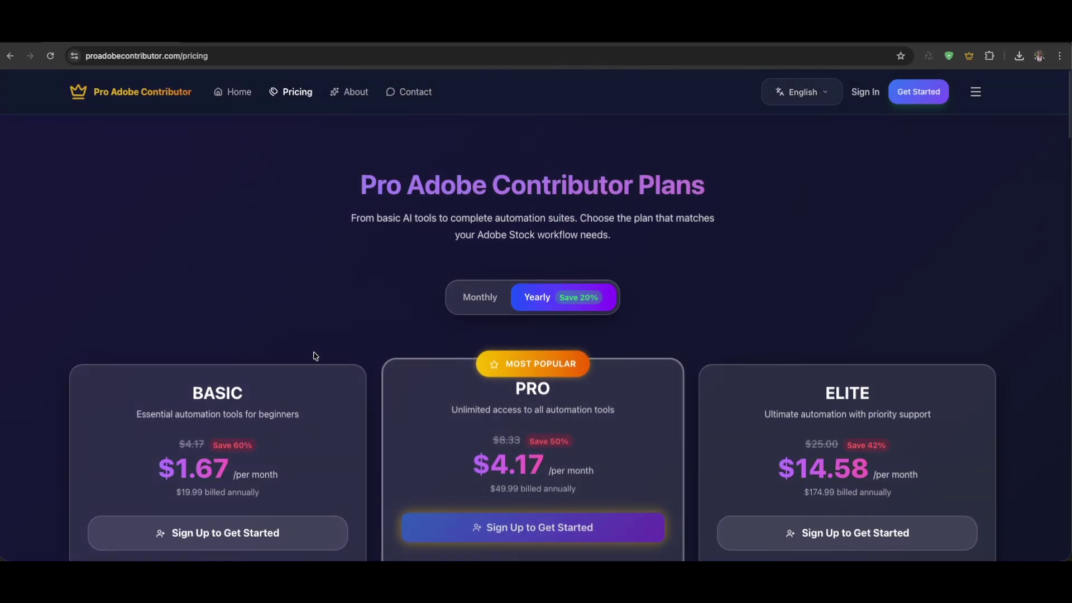
scroll(315, 355, down, 2)
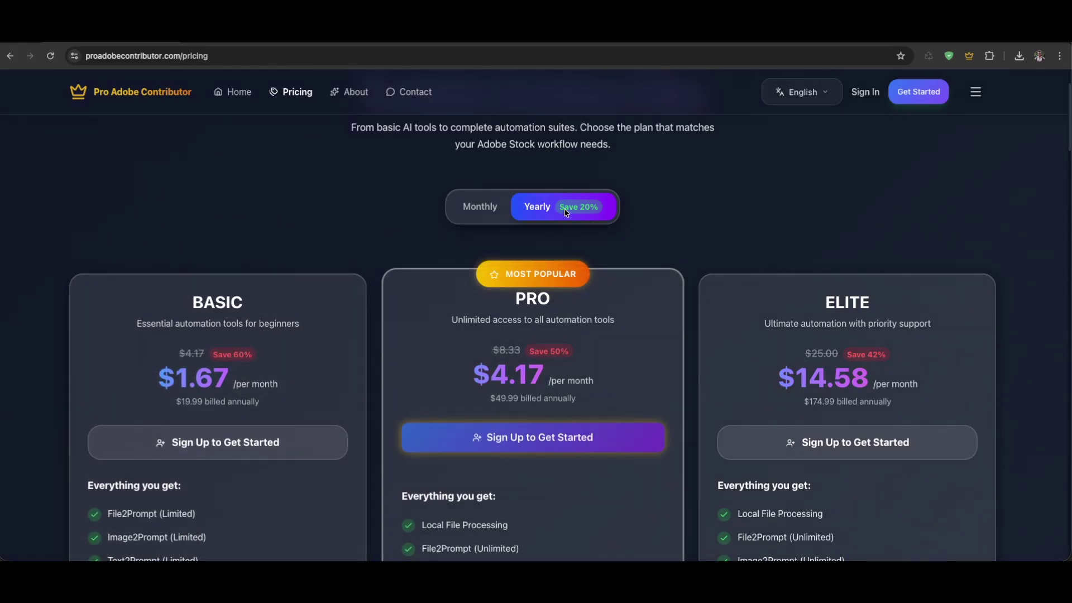
Toggle billing Monthly, Yearly, then Monthly again: Basic $1.99, Pro $4.99, Elite $14.99
click(485, 212)
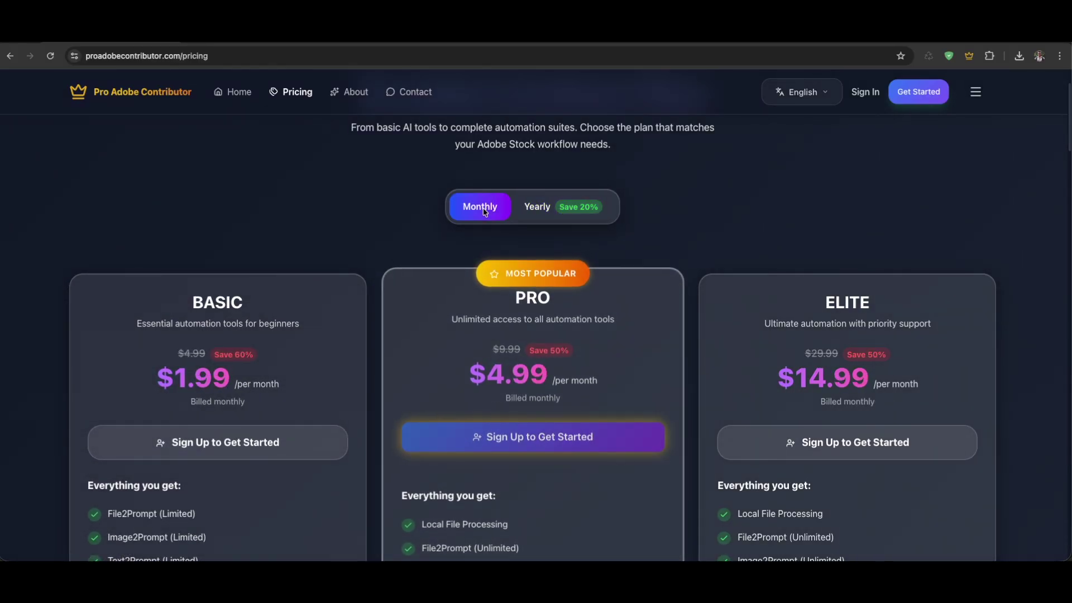
click(564, 215)
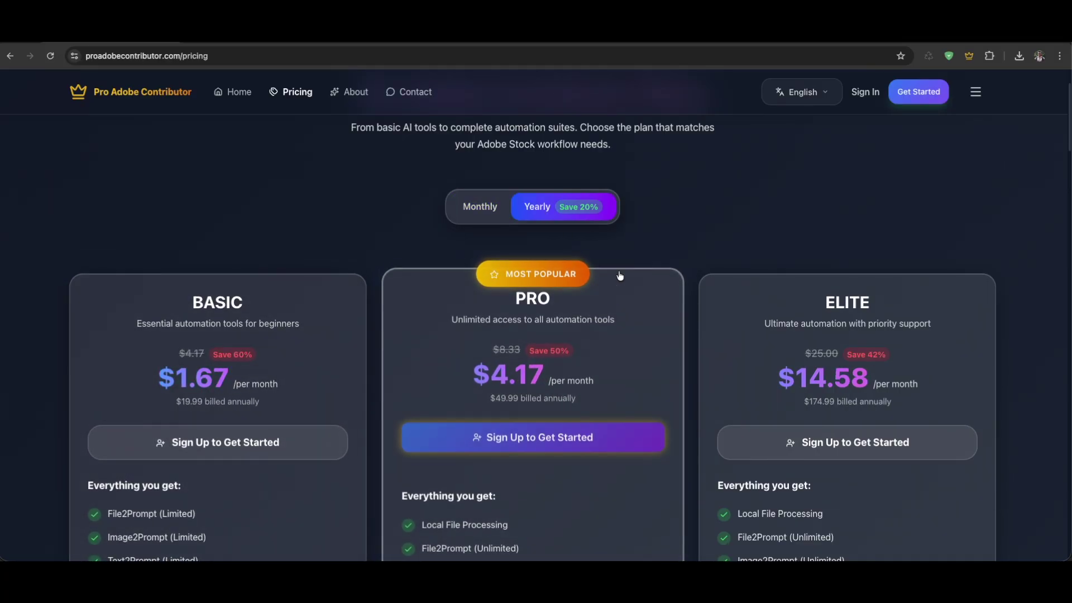
click(498, 219)
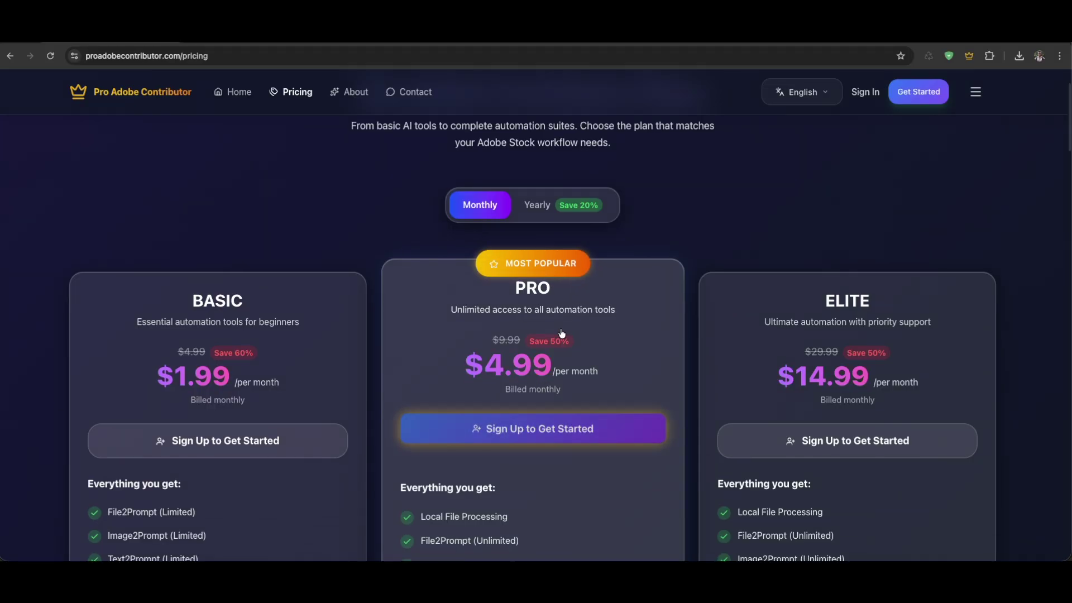
scroll(562, 333, down, 5)
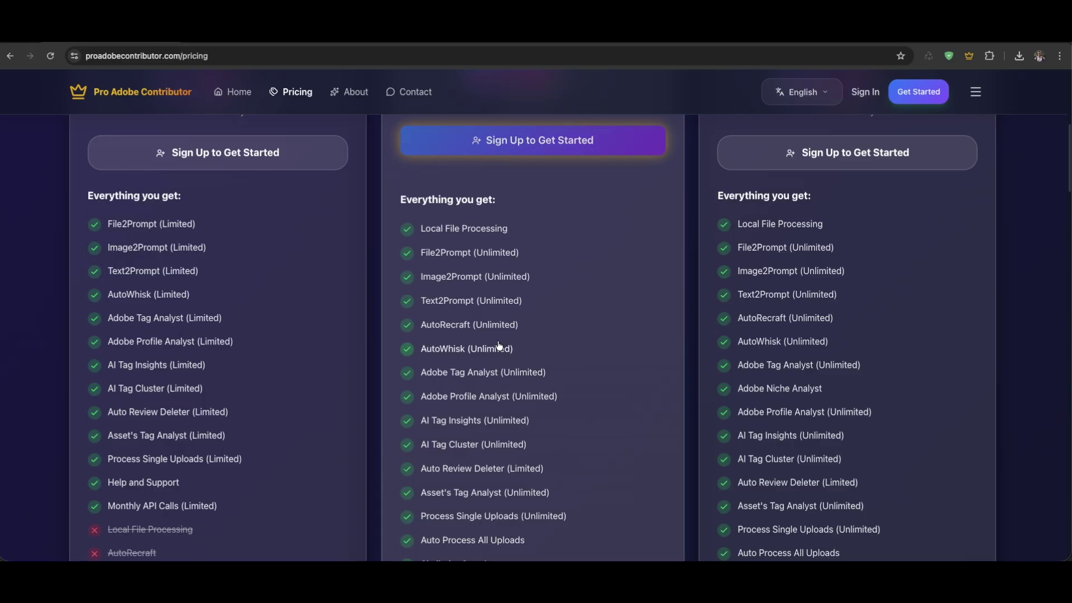
scroll(569, 378, up, 7)
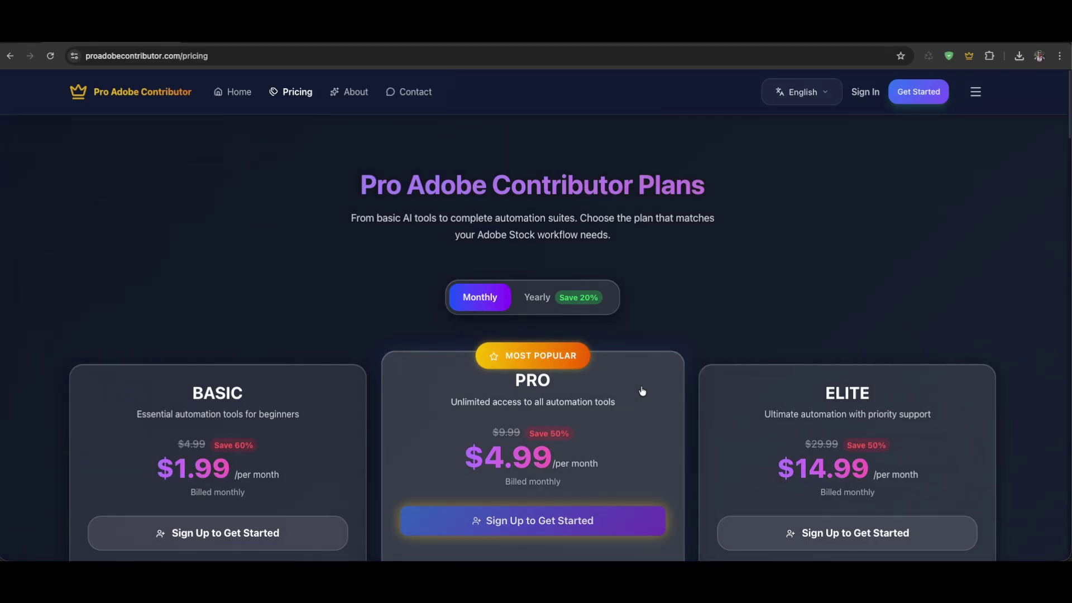
scroll(631, 391, down, 7)
scroll(618, 391, down, 8)
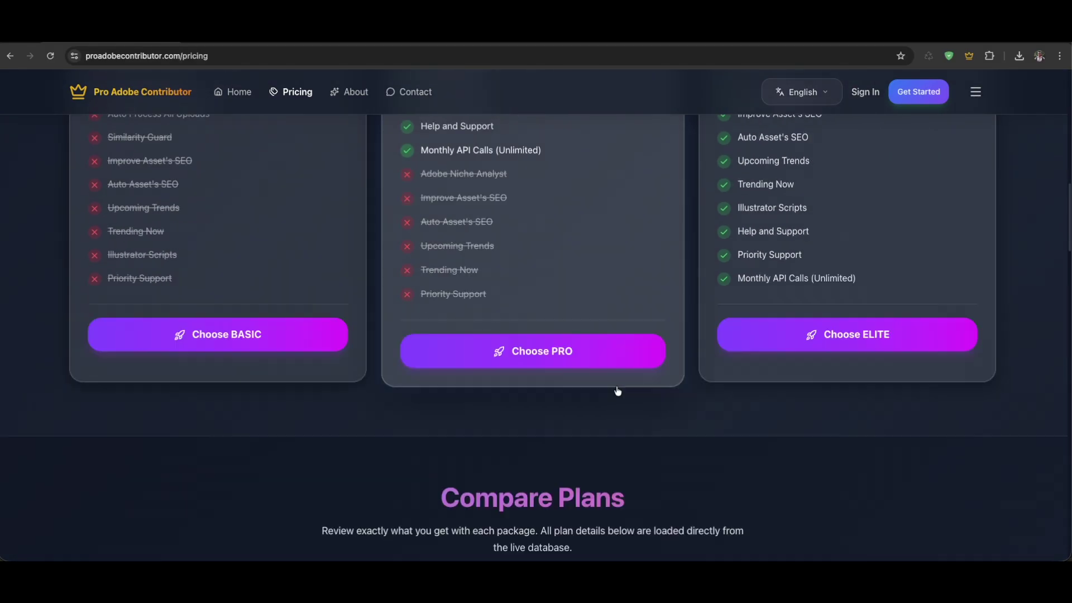
scroll(617, 389, up, 13)
scroll(501, 337, up, 4)
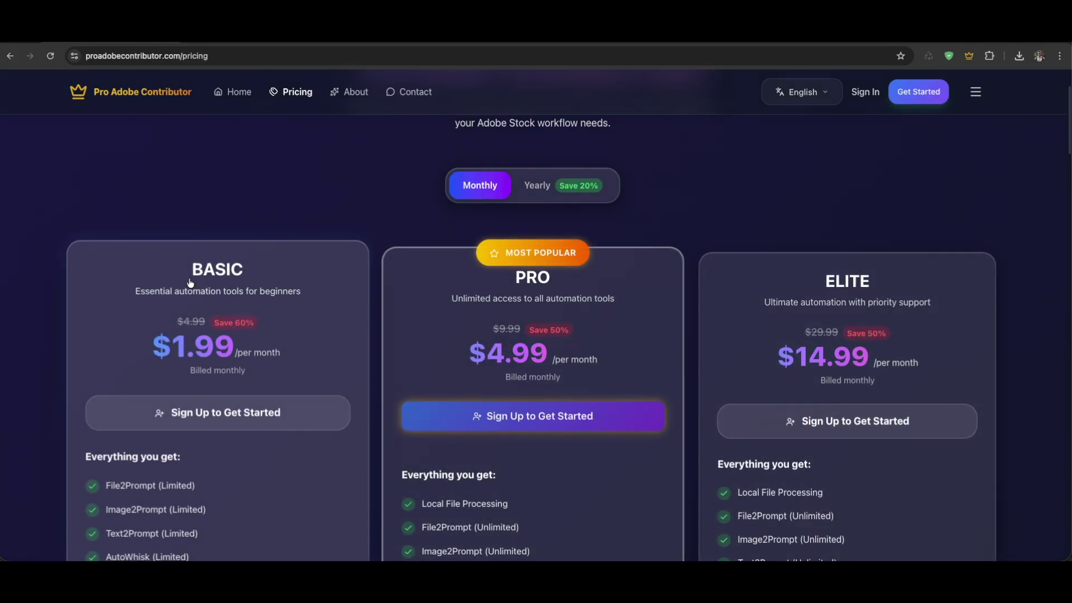
scroll(638, 312, down, 5)
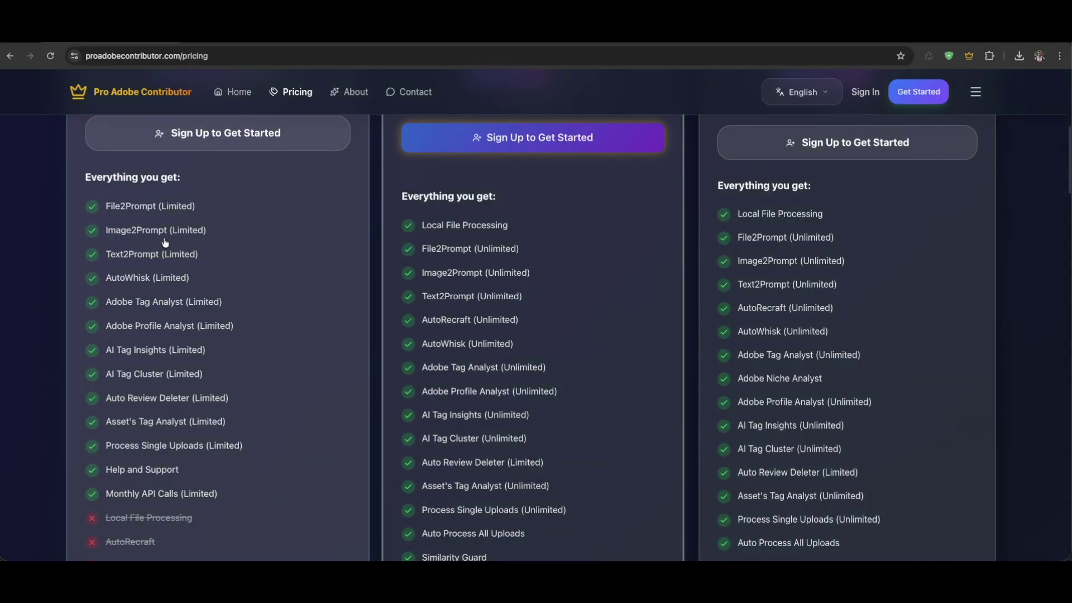
scroll(156, 240, up, 4)
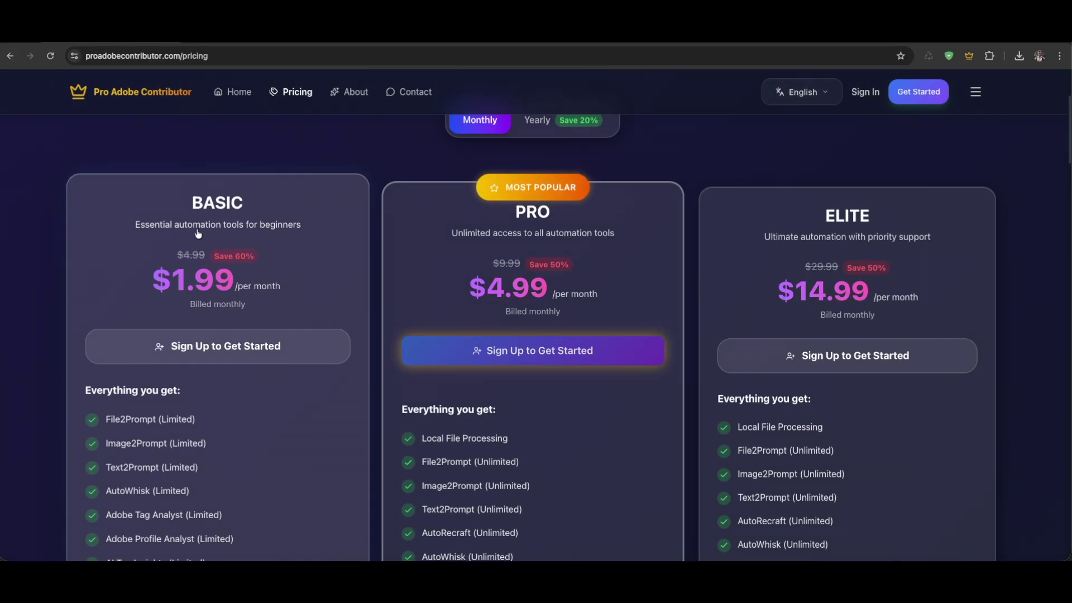
scroll(212, 246, down, 5)
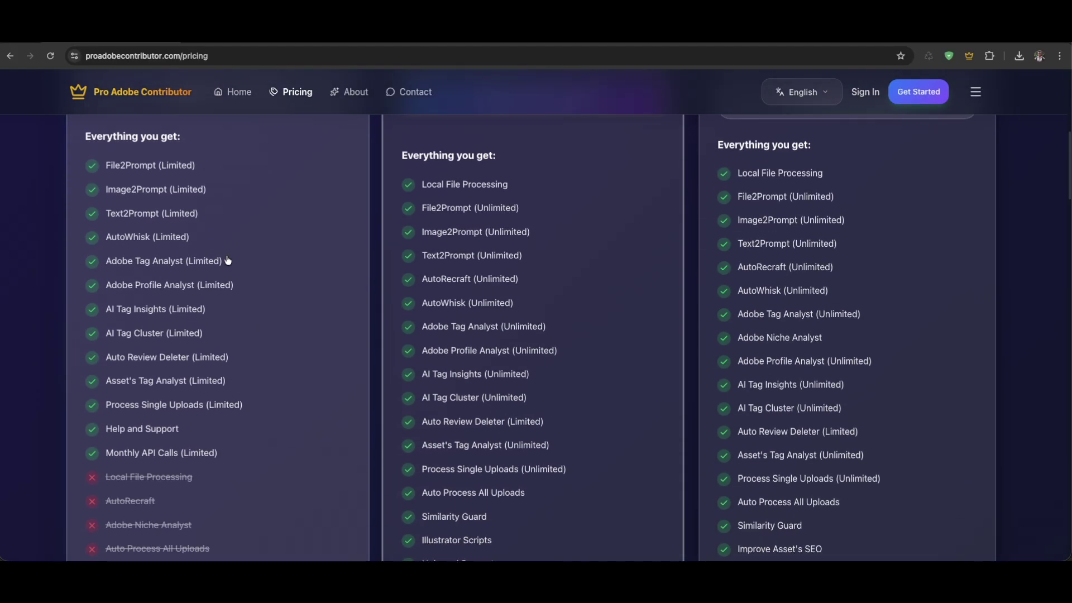
scroll(407, 286, up, 8)
scroll(441, 335, down, 5)
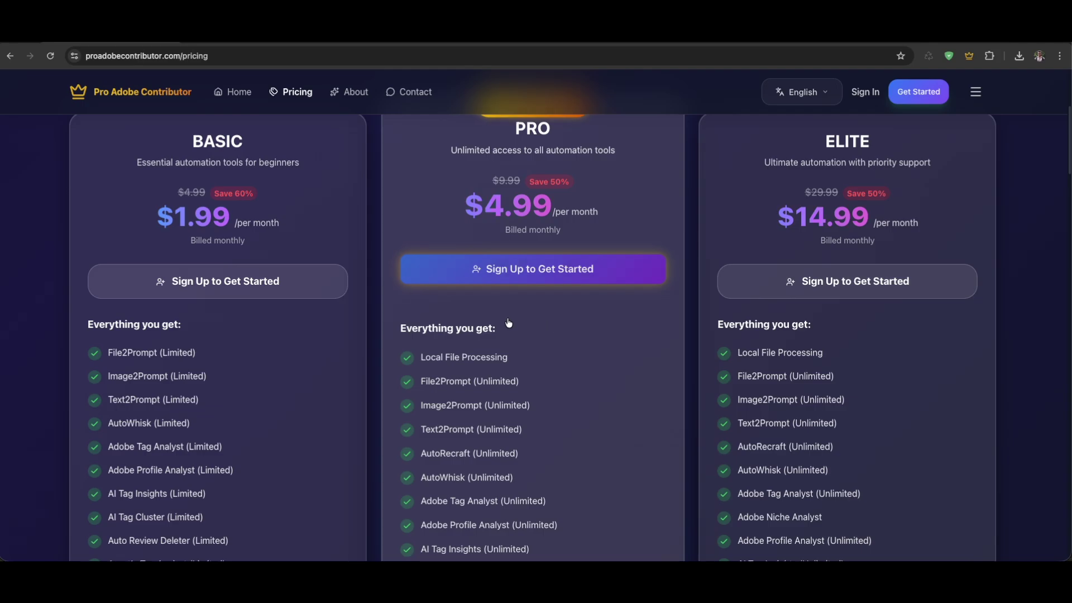
scroll(448, 365, down, 1)
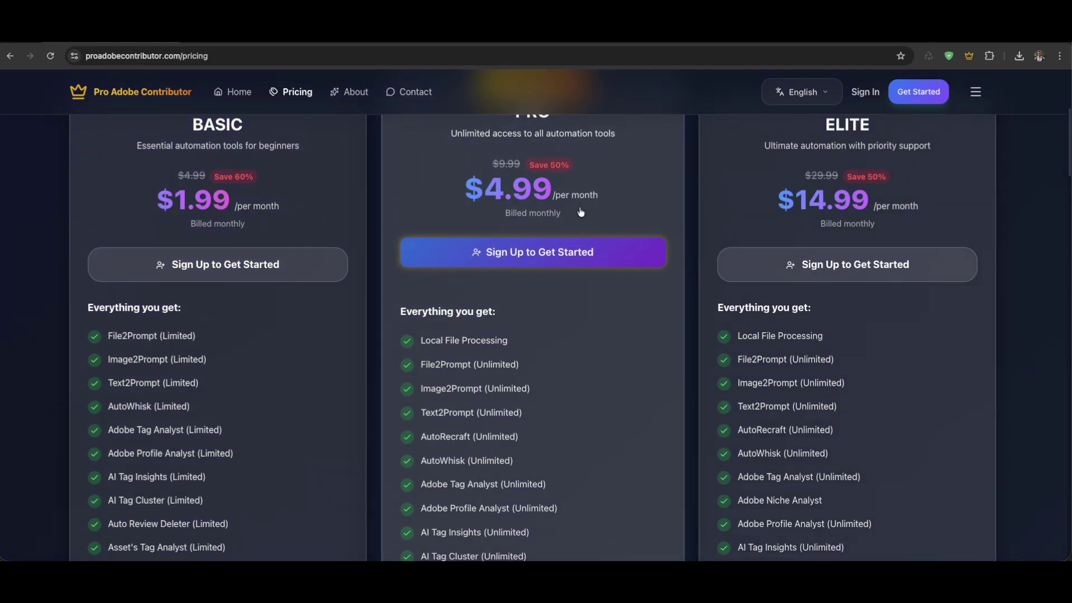
scroll(526, 326, down, 2)
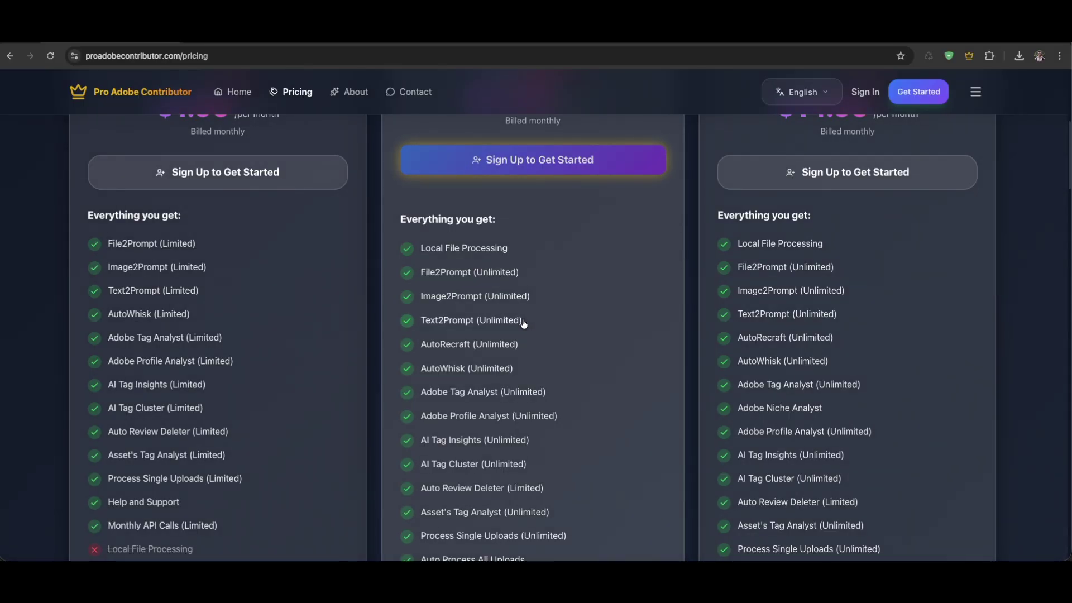
scroll(523, 324, down, 1)
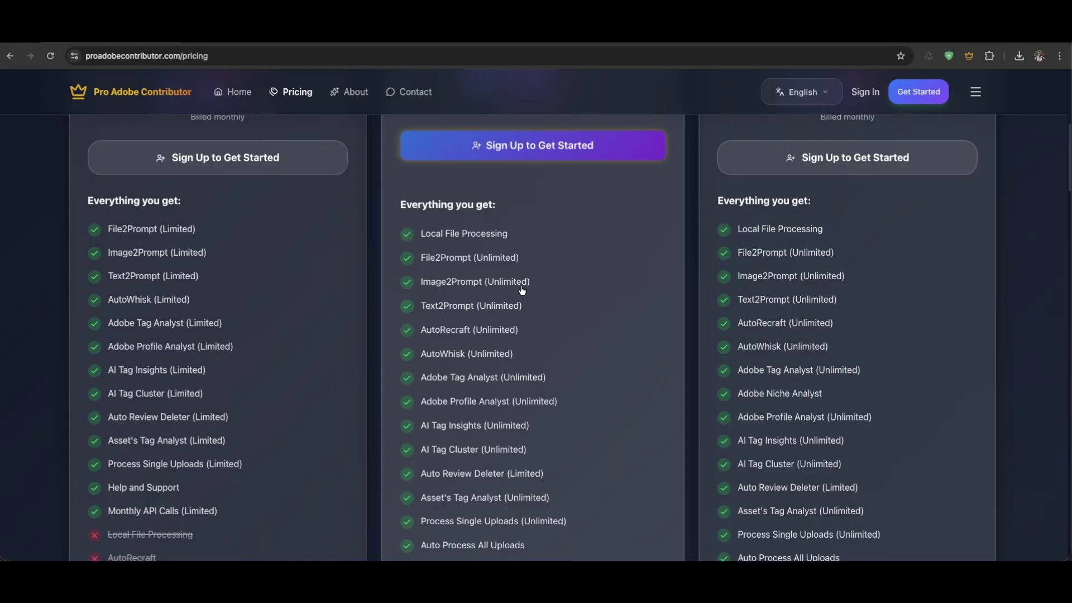
scroll(470, 247, down, 3)
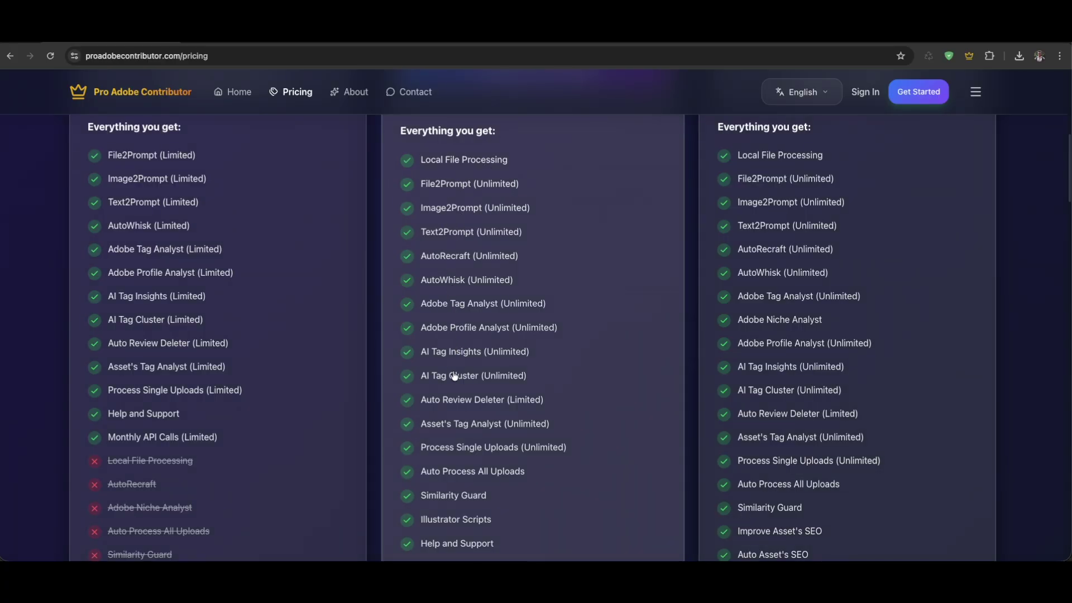
scroll(455, 376, down, 15)
scroll(462, 308, up, 8)
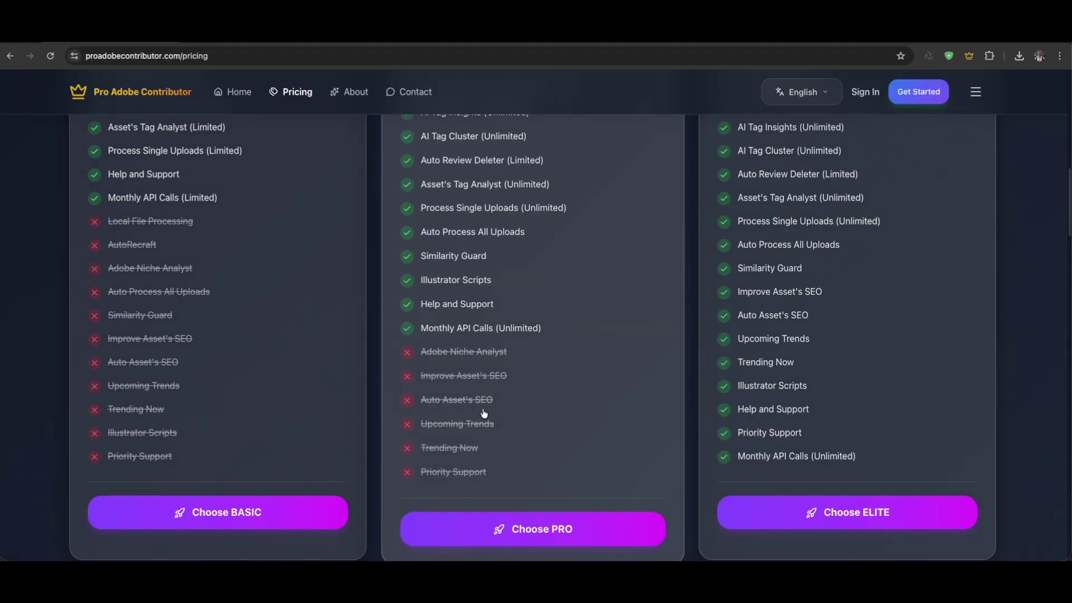
scroll(490, 369, up, 2)
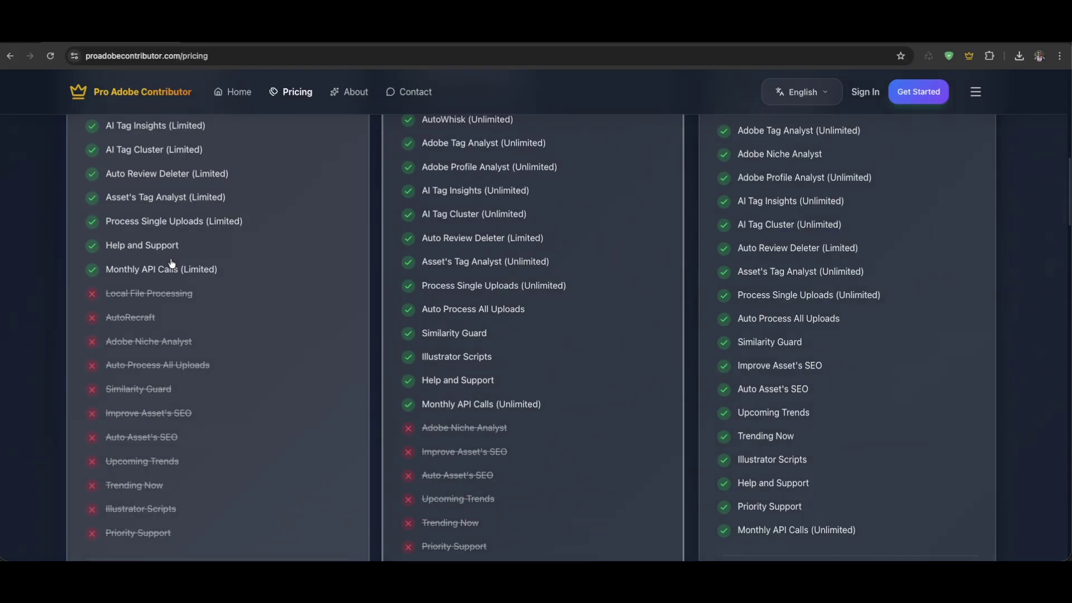
scroll(184, 235, up, 8)
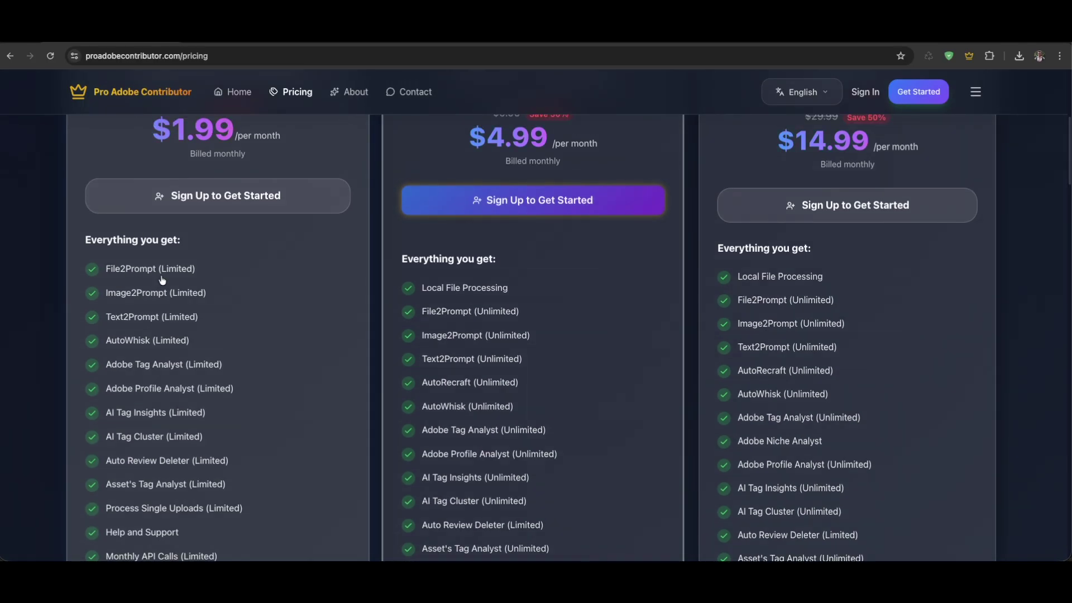
scroll(419, 246, down, 10)
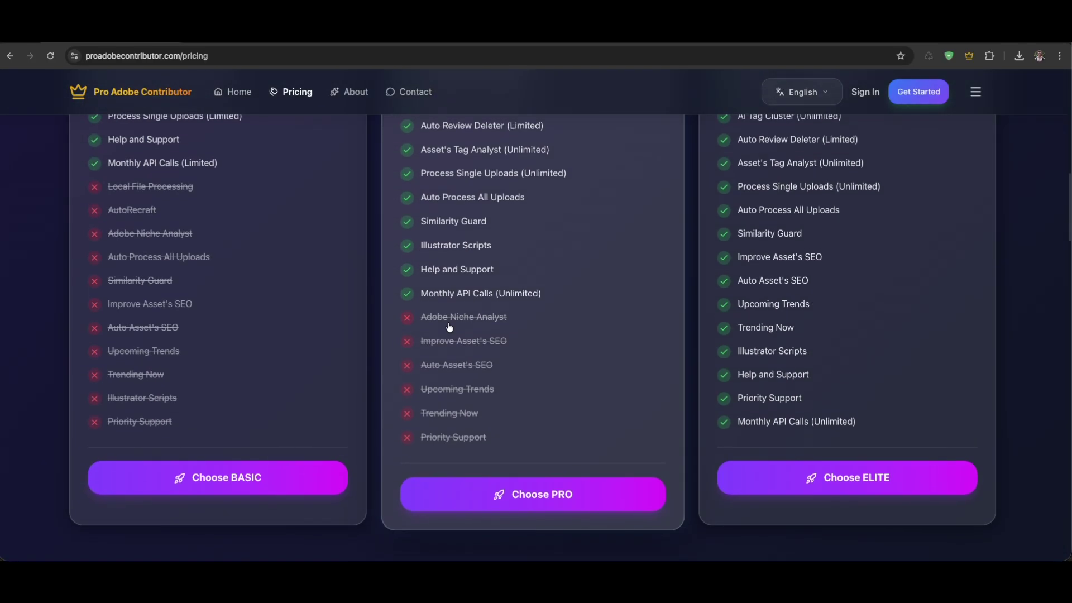
scroll(449, 334, up, 3)
scroll(448, 334, up, 4)
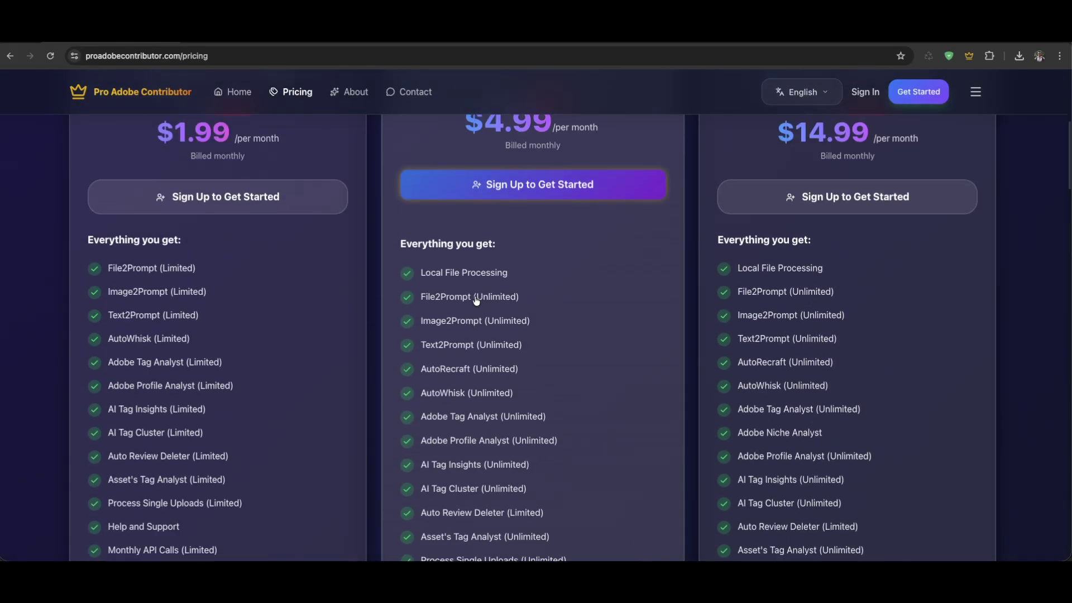
scroll(467, 346, down, 8)
scroll(545, 309, up, 10)
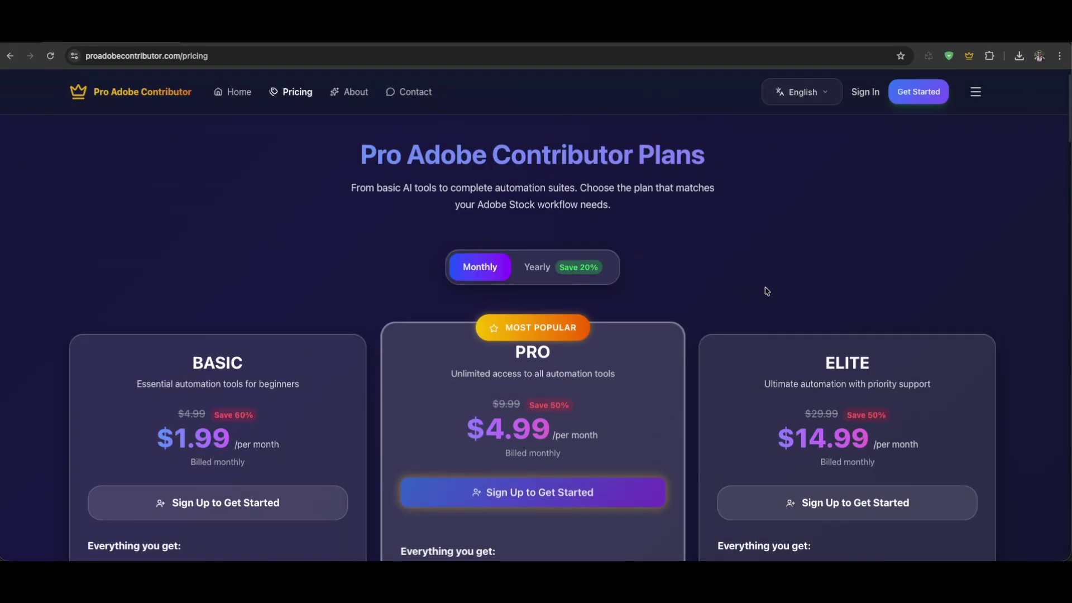
scroll(689, 299, down, 8)
scroll(744, 307, up, 8)
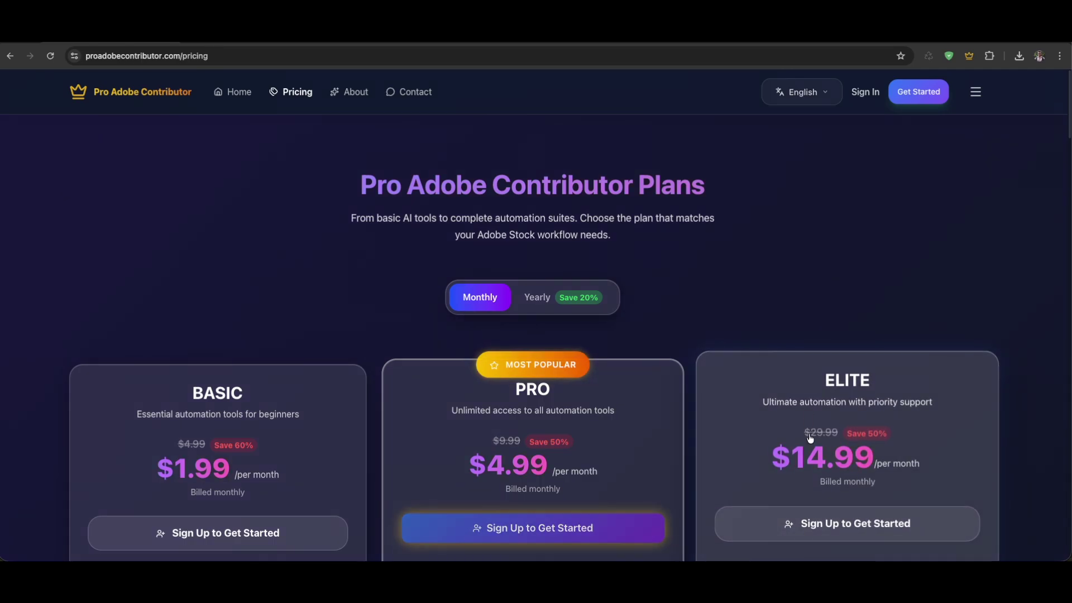
scroll(812, 367, down, 2)
scroll(877, 391, down, 3)
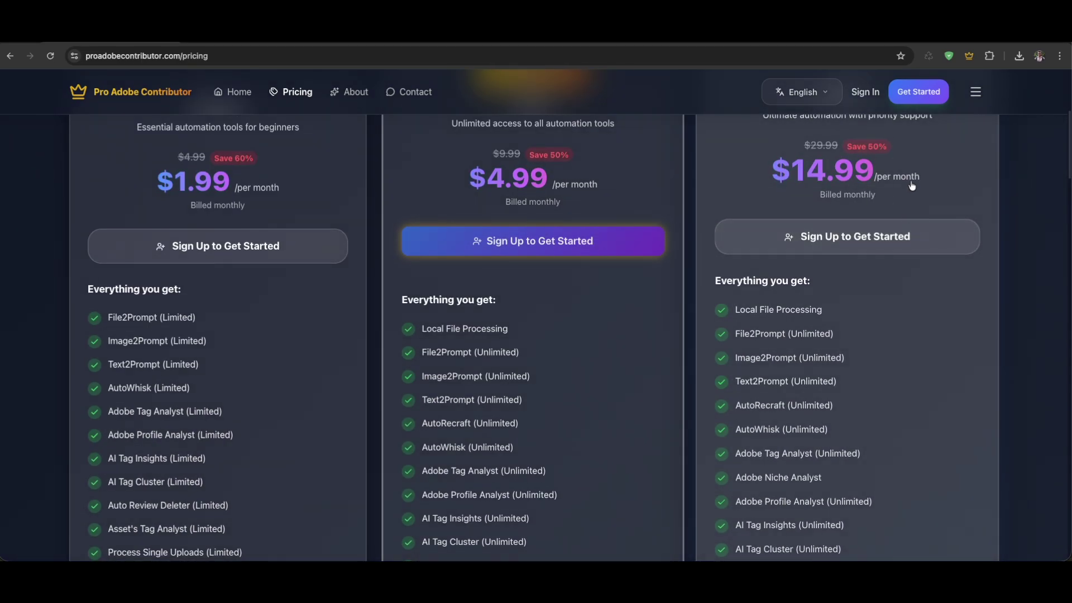
scroll(830, 287, down, 3)
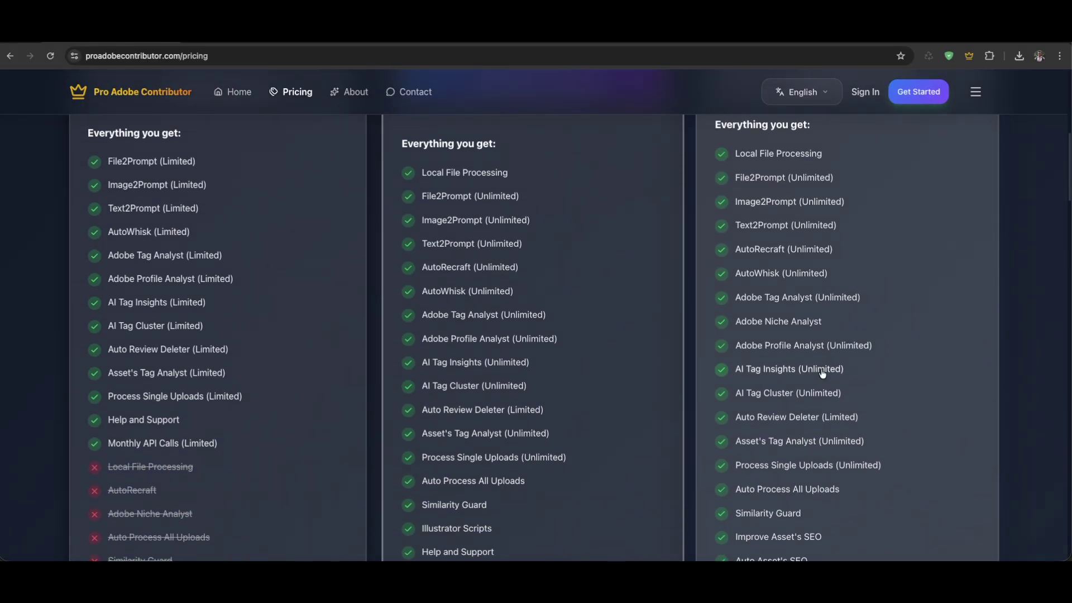
scroll(822, 374, down, 2)
scroll(791, 476, up, 6)
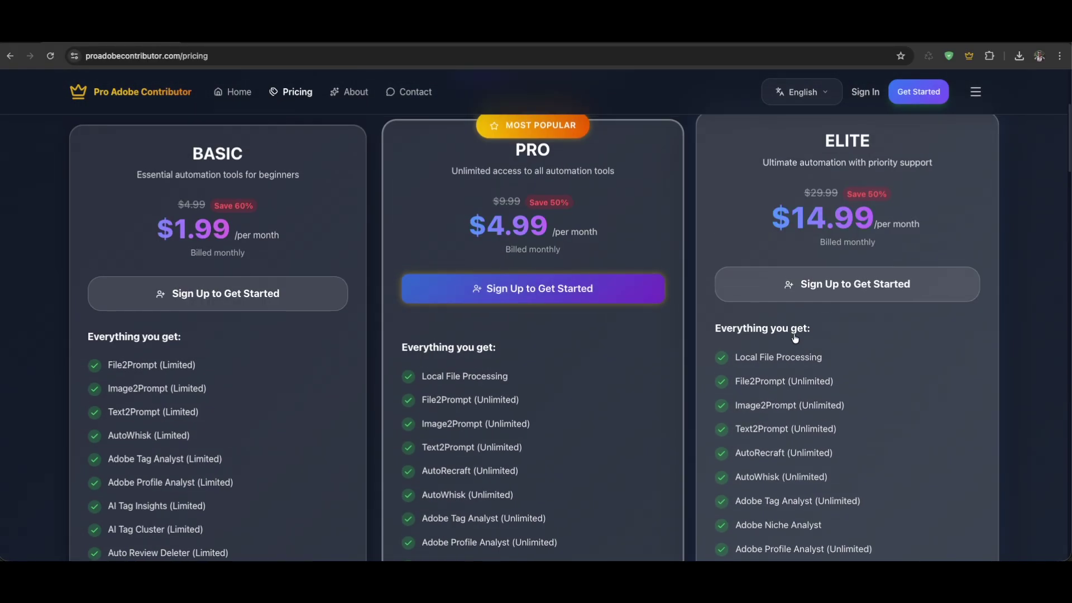
scroll(807, 385, down, 1)
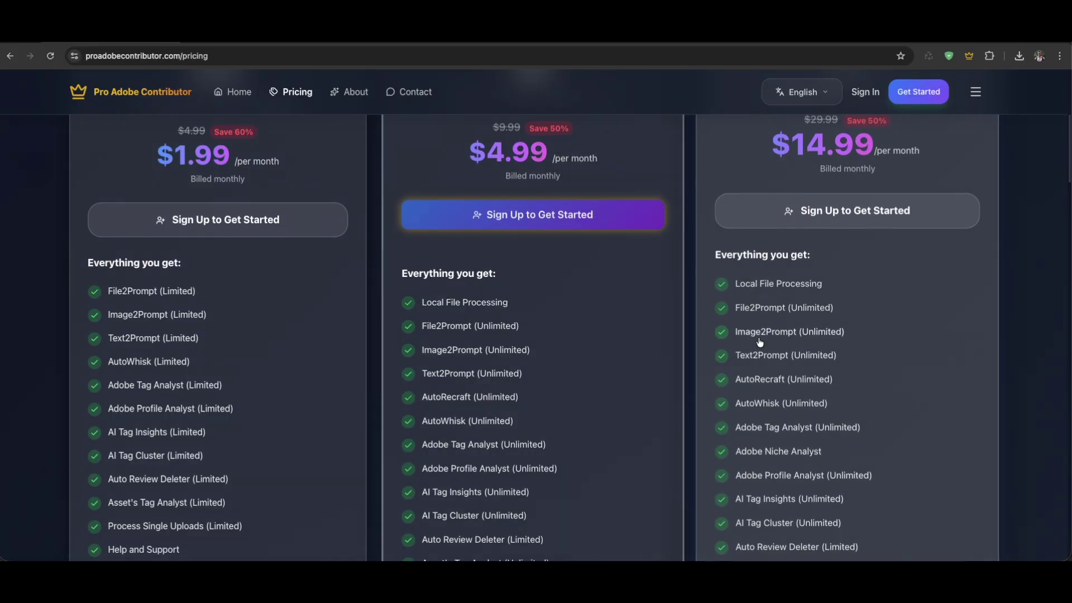
scroll(815, 349, down, 1)
scroll(834, 340, down, 5)
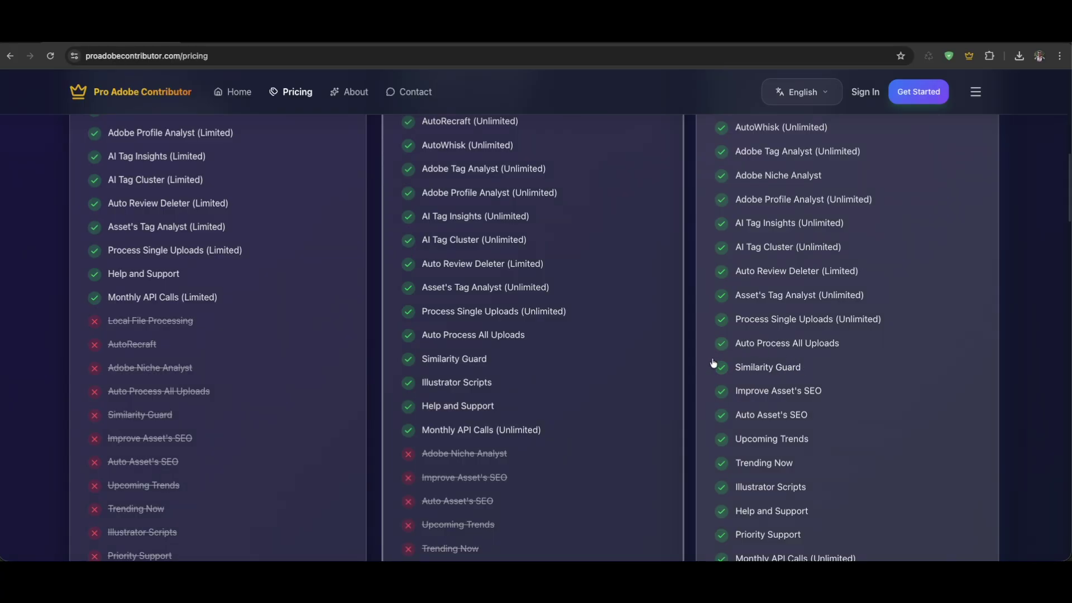
scroll(774, 371, down, 2)
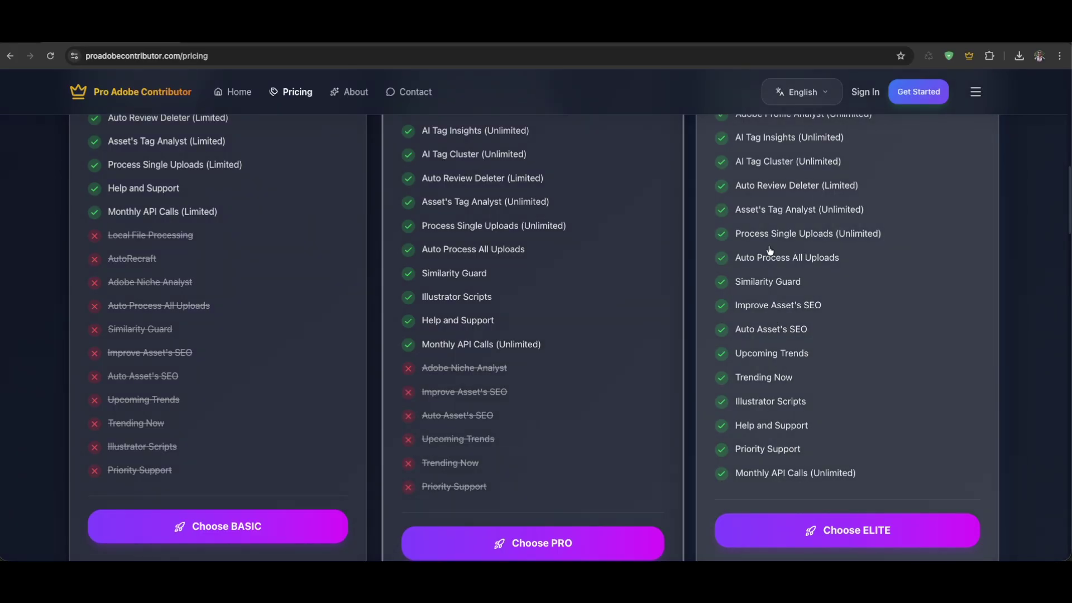
scroll(751, 264, up, 1)
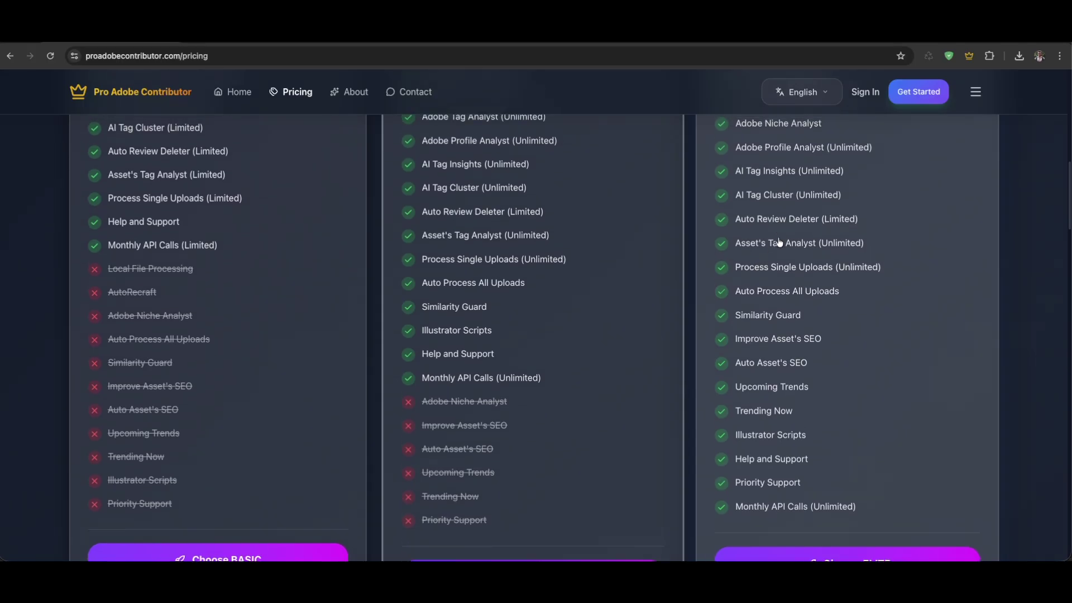
scroll(753, 266, up, 3)
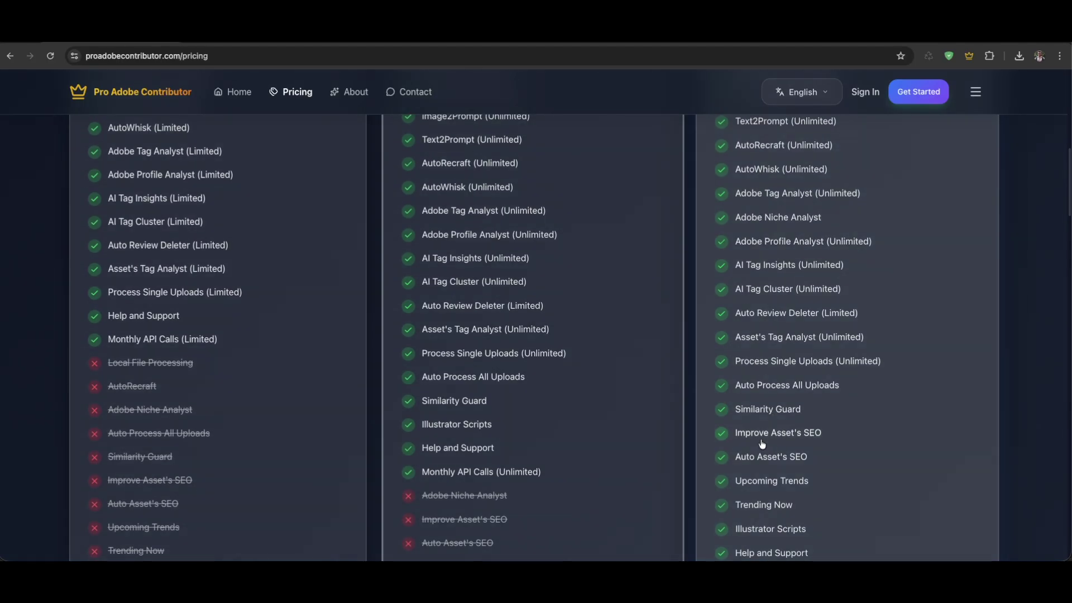
scroll(780, 445, down, 1)
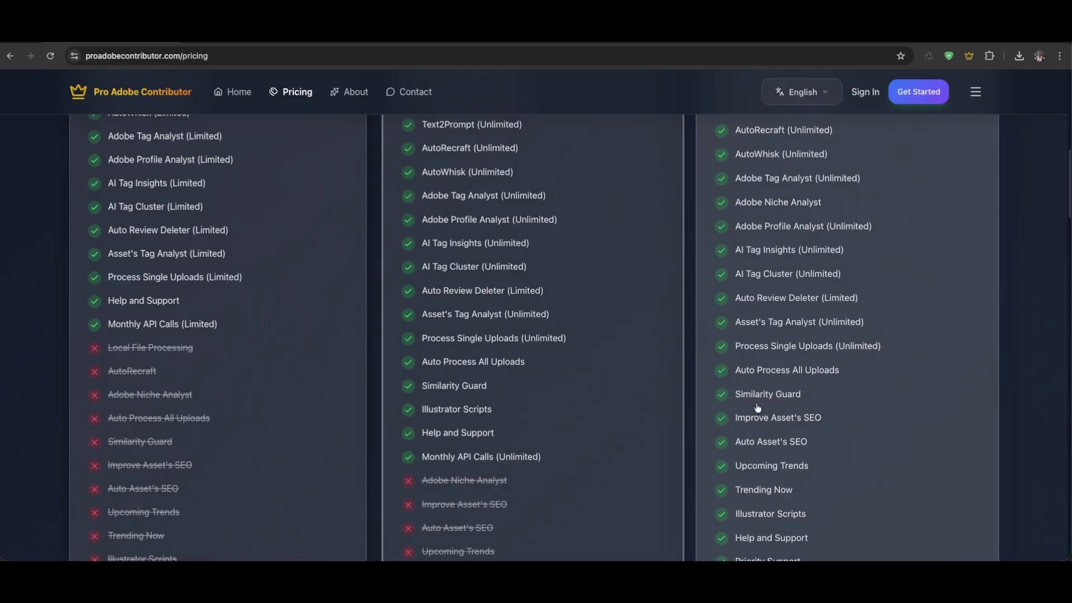
scroll(757, 409, up, 8)
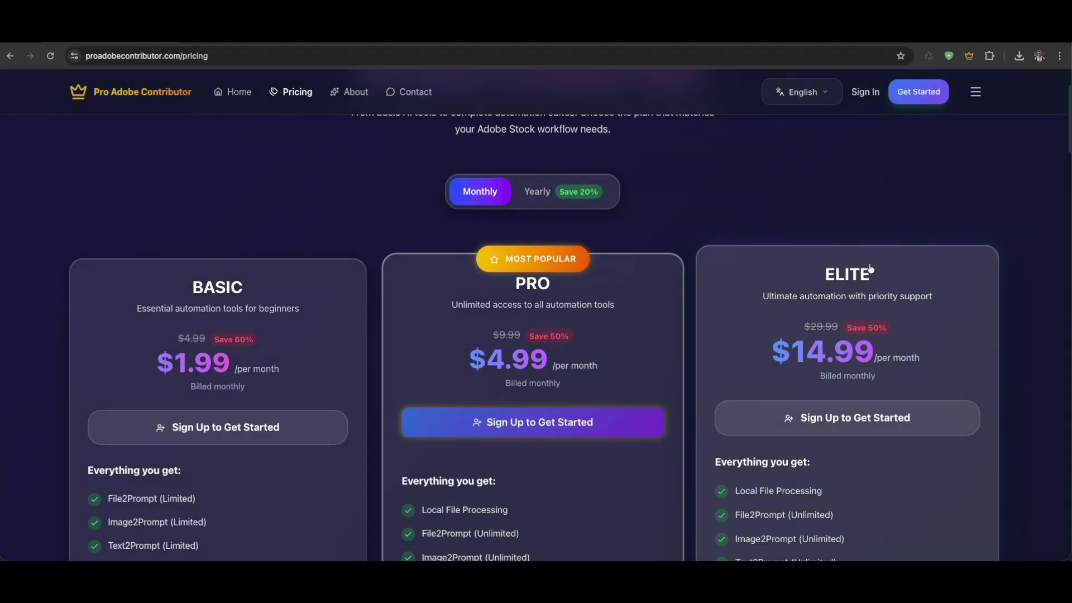
scroll(859, 418, down, 10)
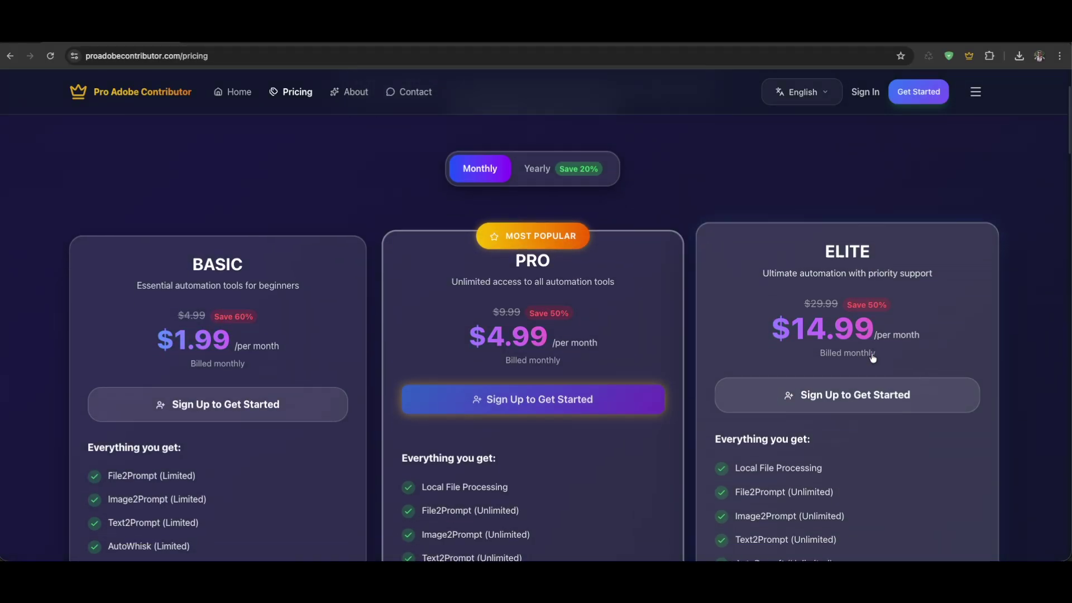
scroll(859, 418, down, 2)
scroll(675, 387, up, 8)
scroll(646, 385, down, 8)
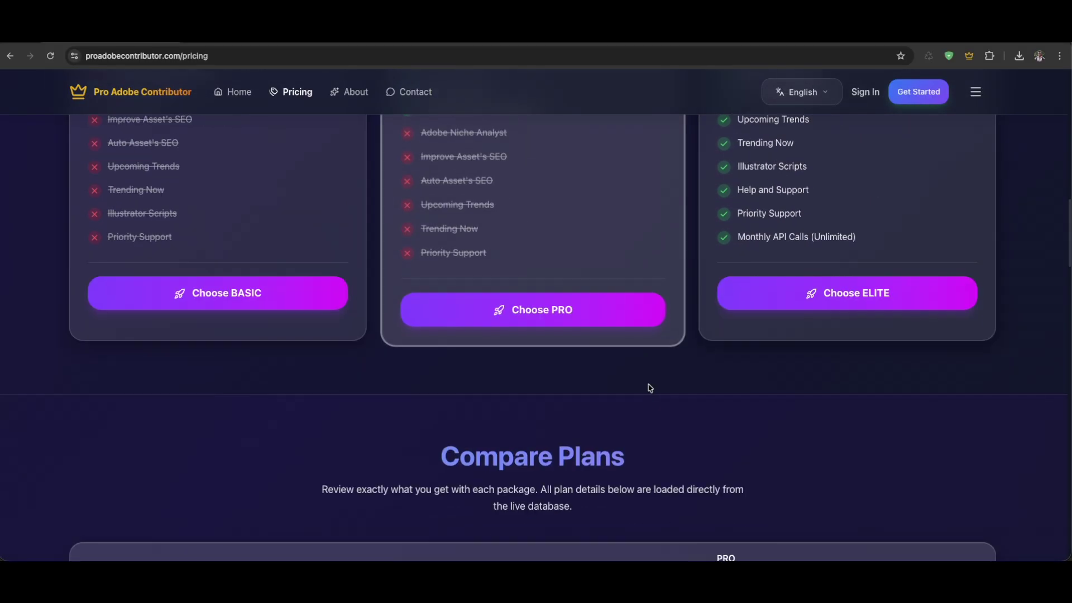
scroll(721, 337, up, 4)
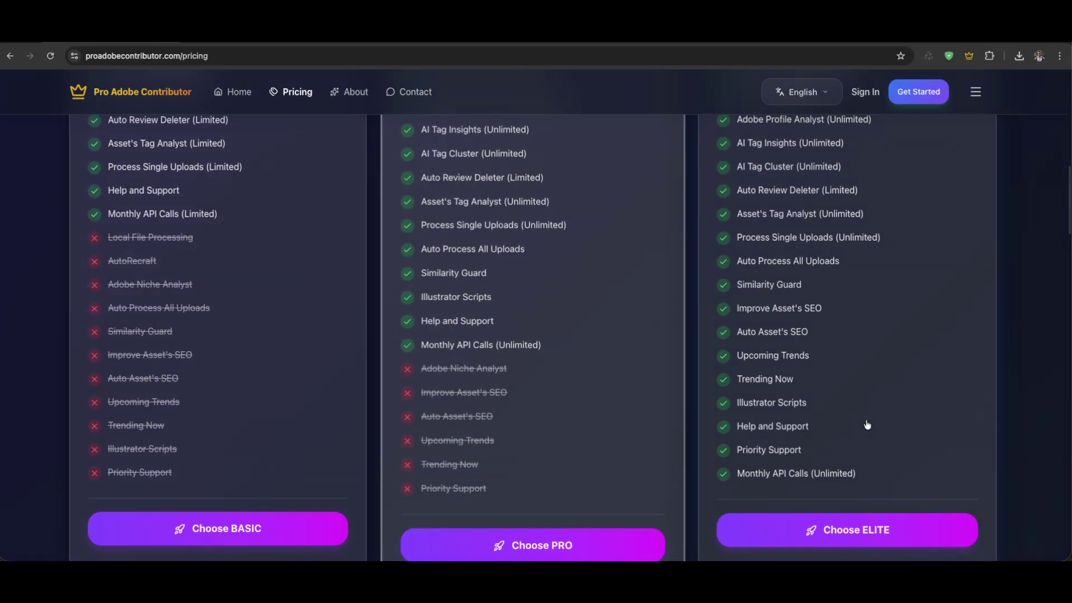
scroll(469, 391, up, 4)
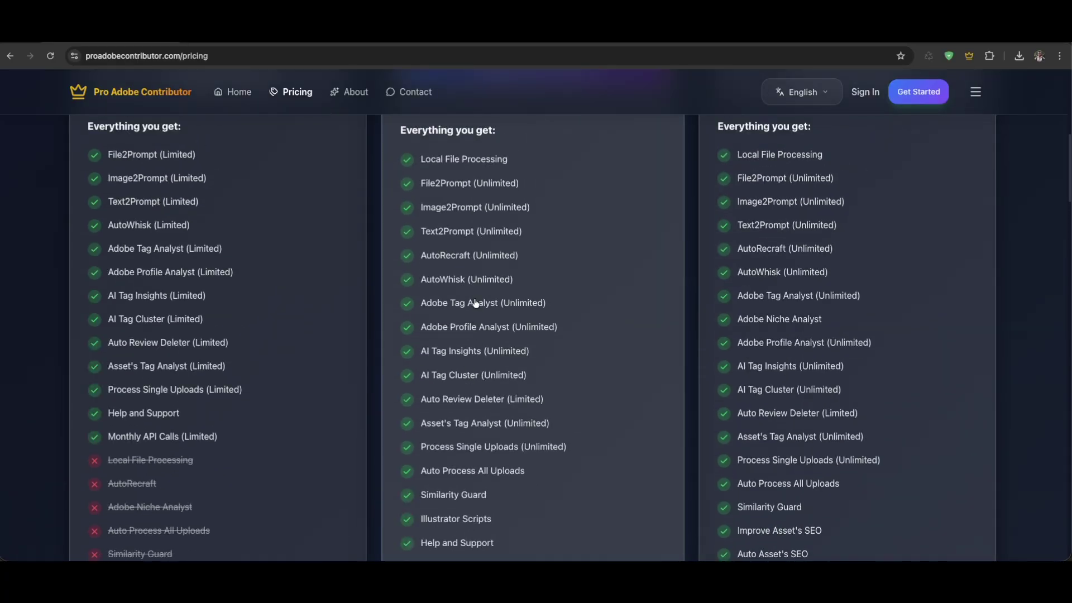
scroll(542, 387, up, 8)
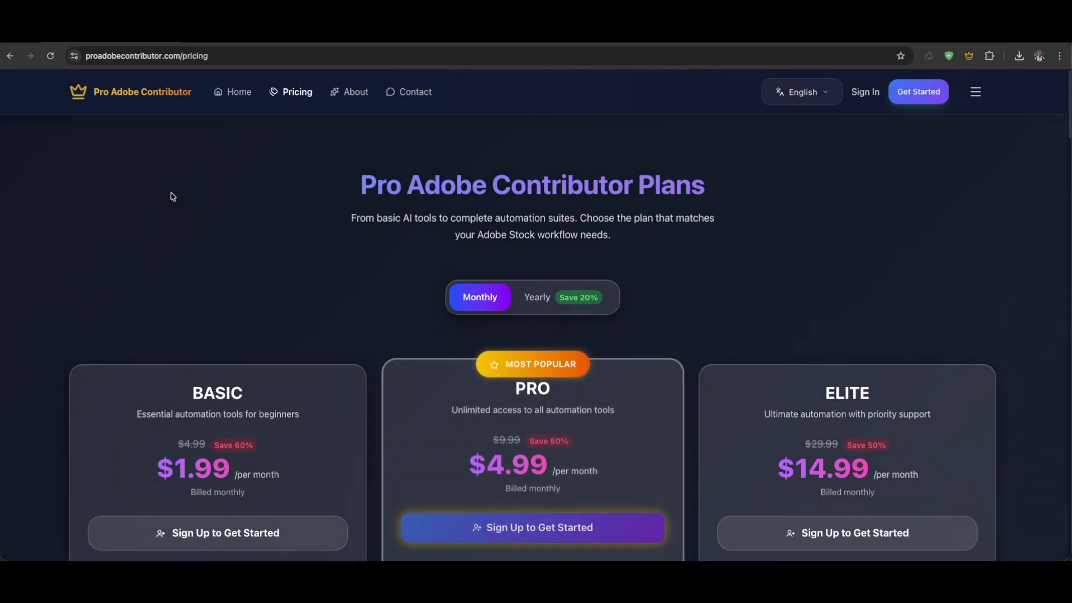
Open the Get Started sign-up page and scroll through the Create Your Account form
click(920, 93)
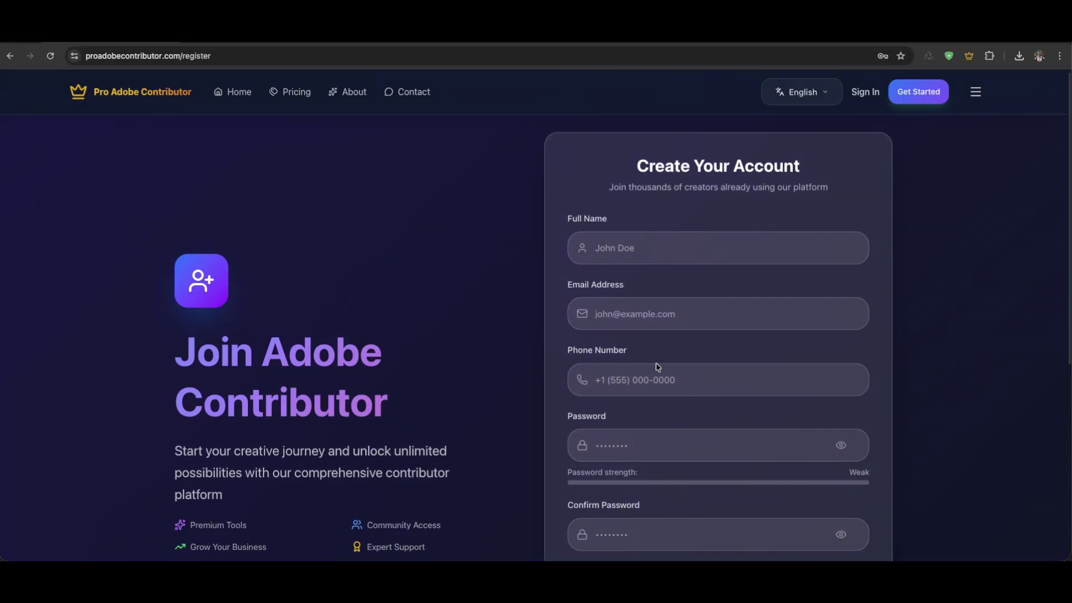
scroll(669, 455, down, 4)
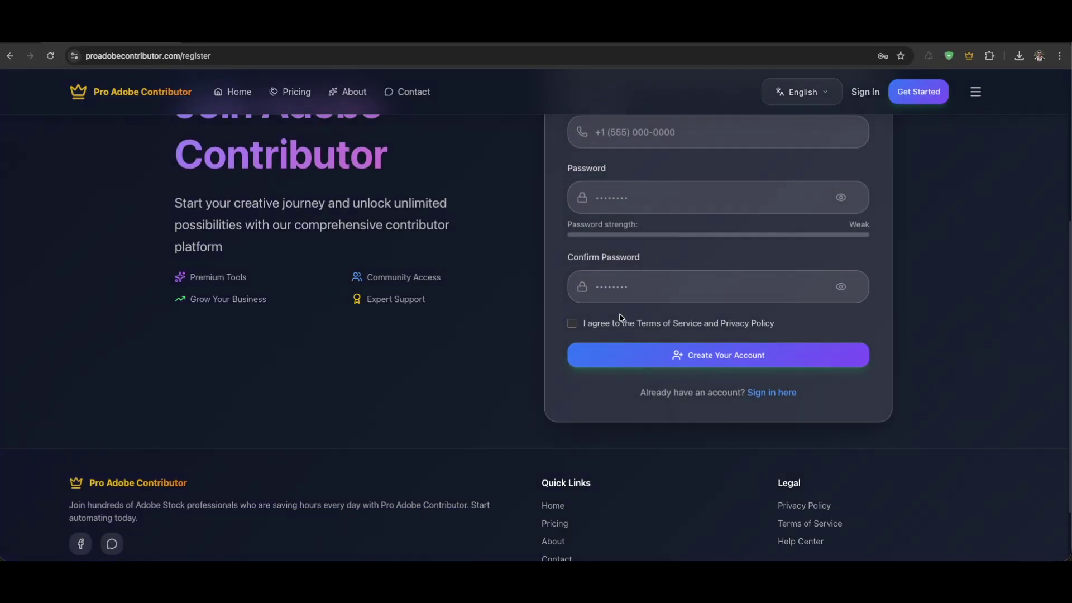
scroll(620, 317, up, 4)
scroll(648, 306, down, 2)
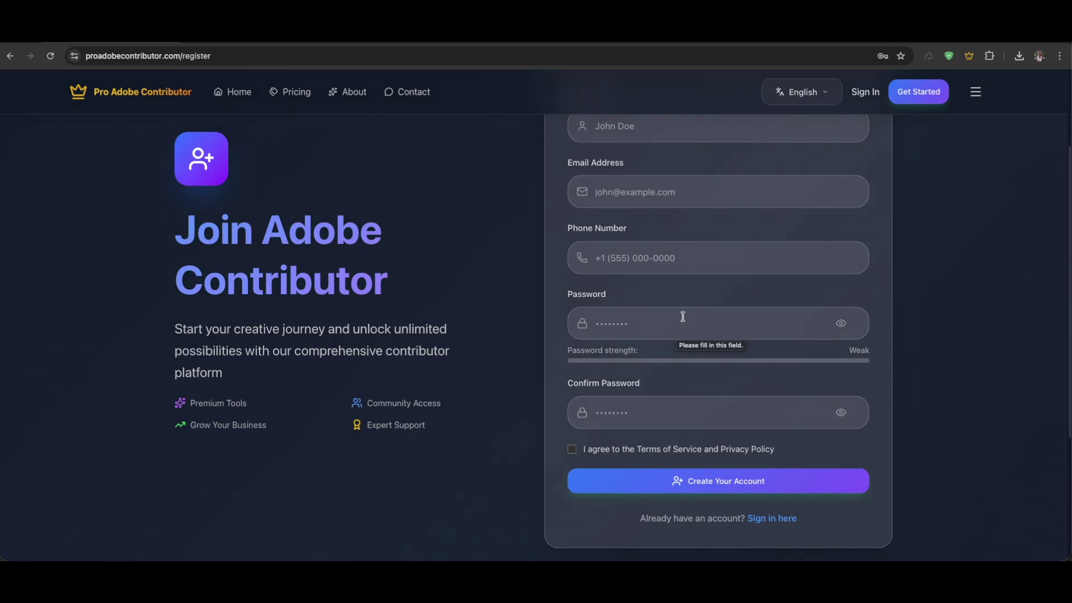
scroll(682, 317, up, 1)
Sign in with the account email and password, with Remember me ticked
click(866, 95)
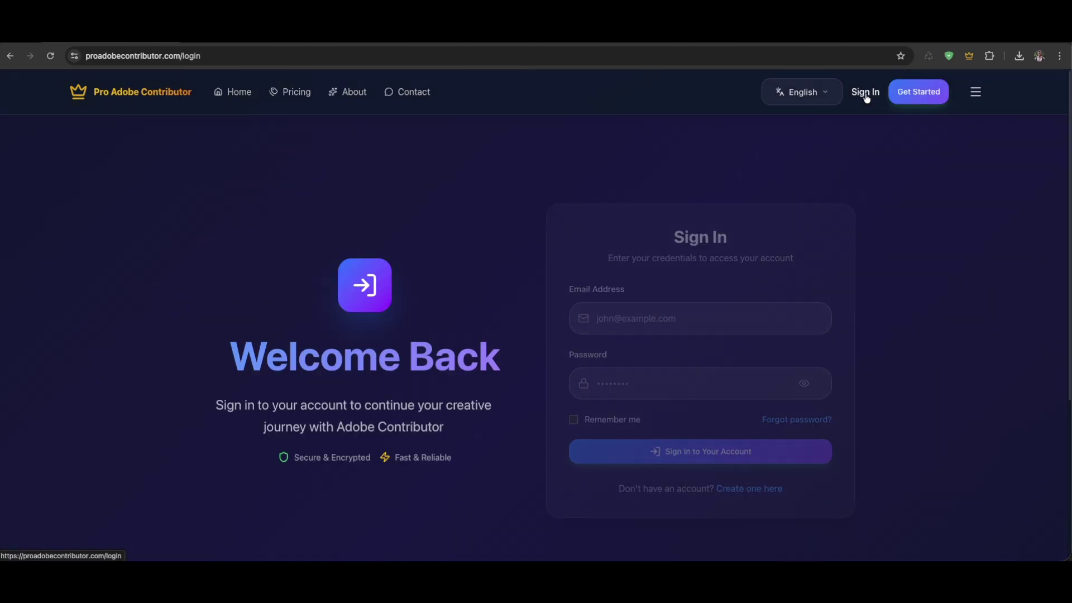
click(623, 423)
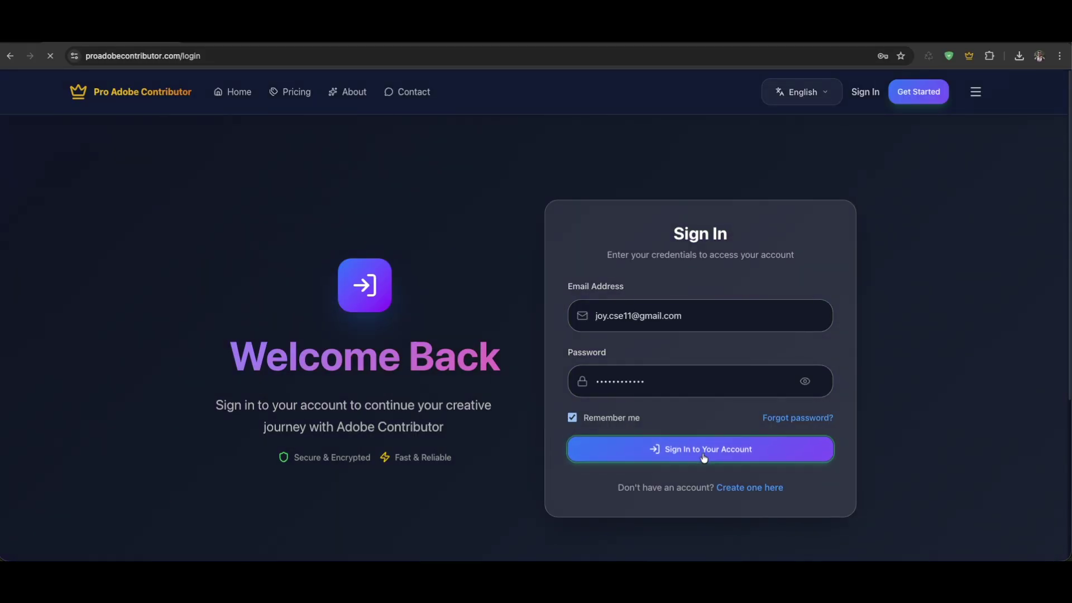
click(734, 451)
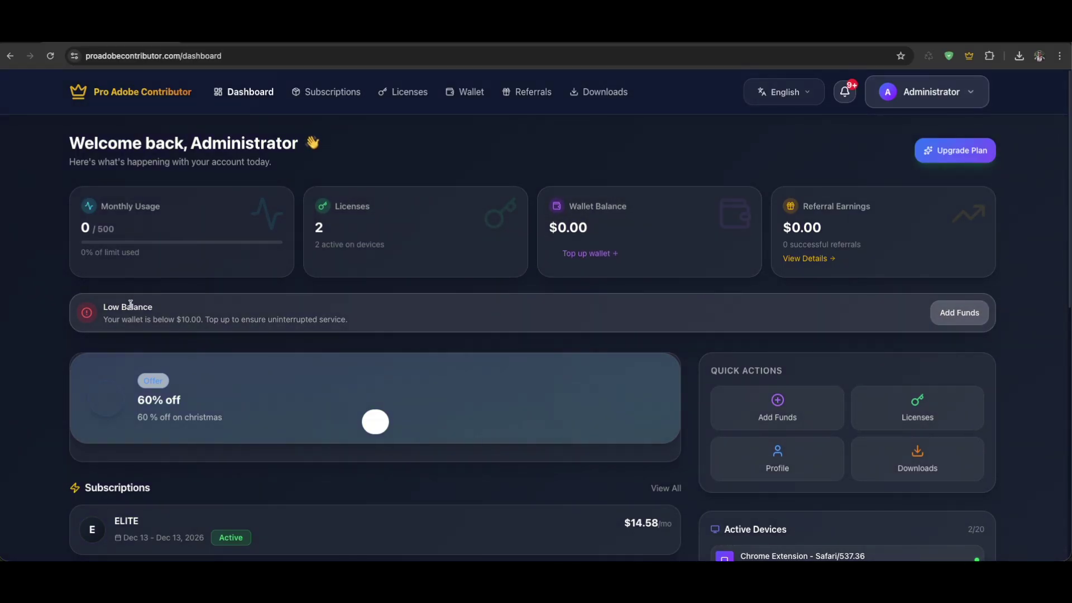
Scroll the dashboard and go to My Wallet through Quick Actions' Add Funds
scroll(701, 328, down, 1)
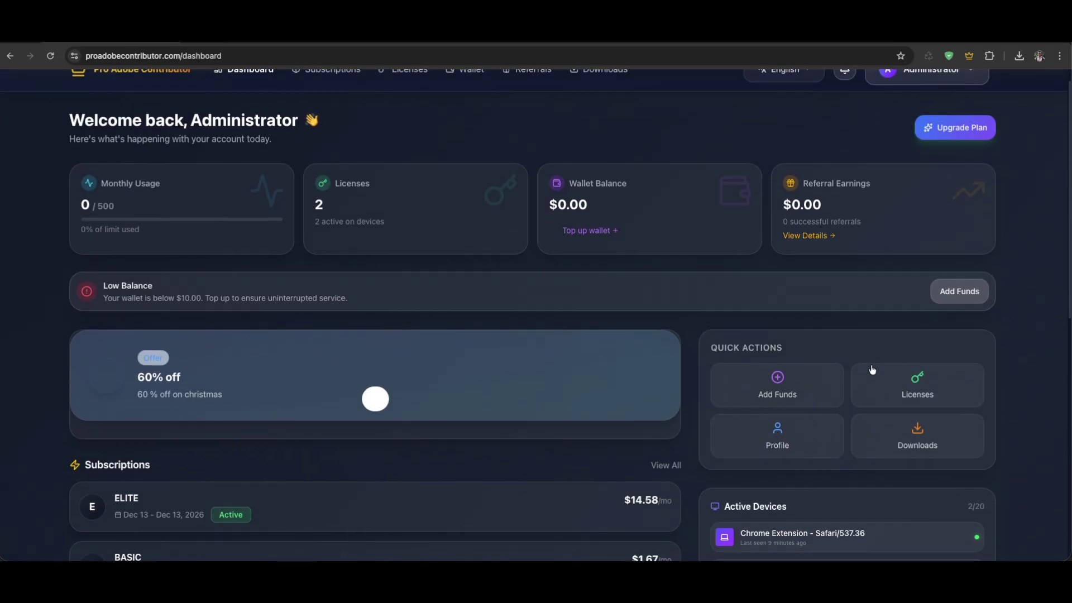
scroll(391, 369, down, 2)
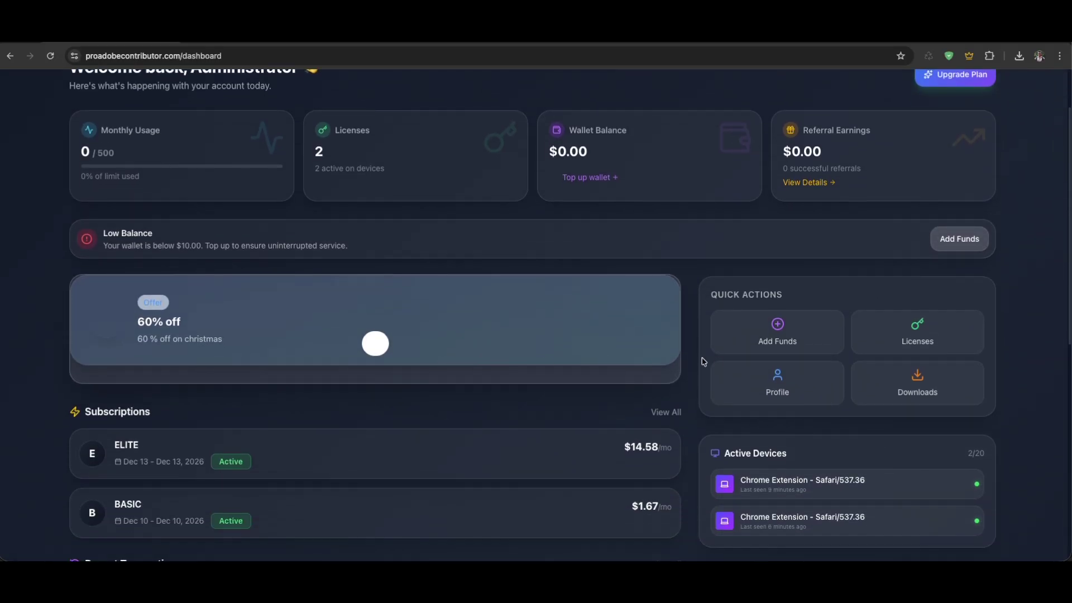
click(781, 344)
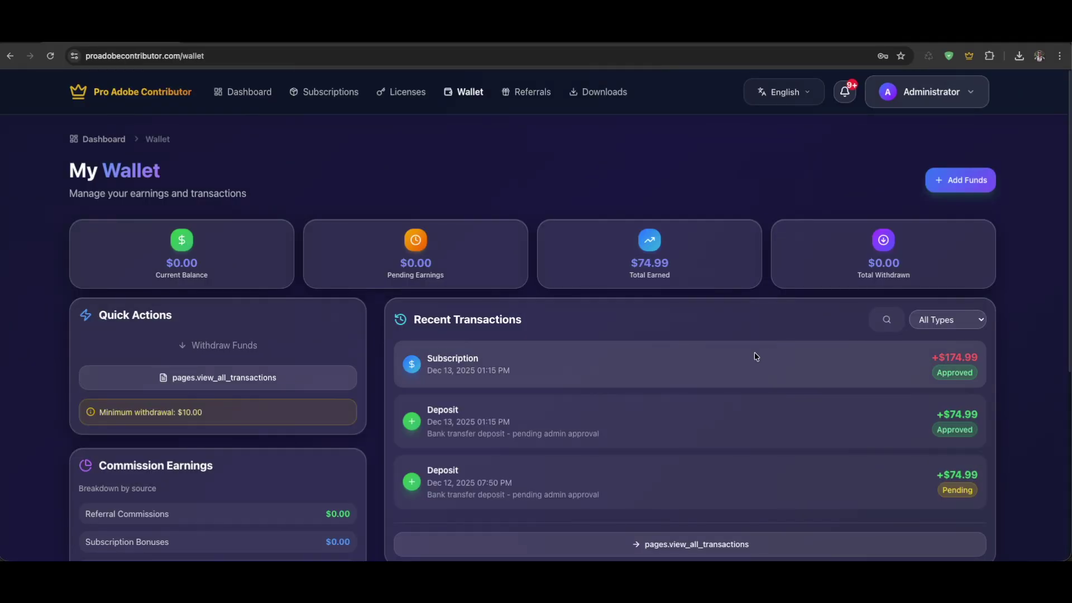
Start a new wallet deposit with BKASH as the payment method, showing its BDT beneficiary details
click(967, 180)
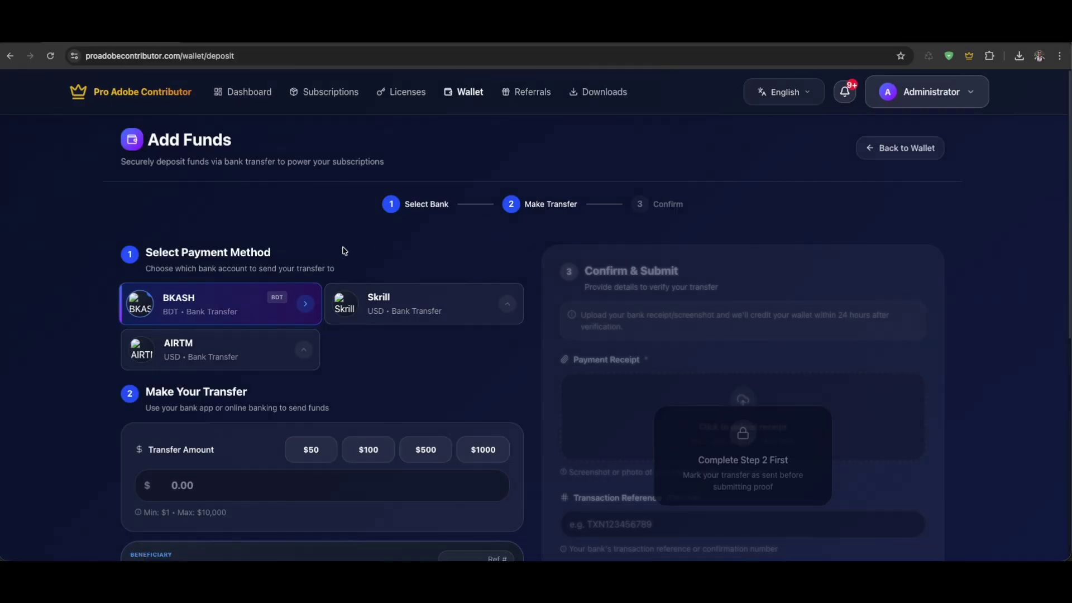
scroll(229, 233, down, 2)
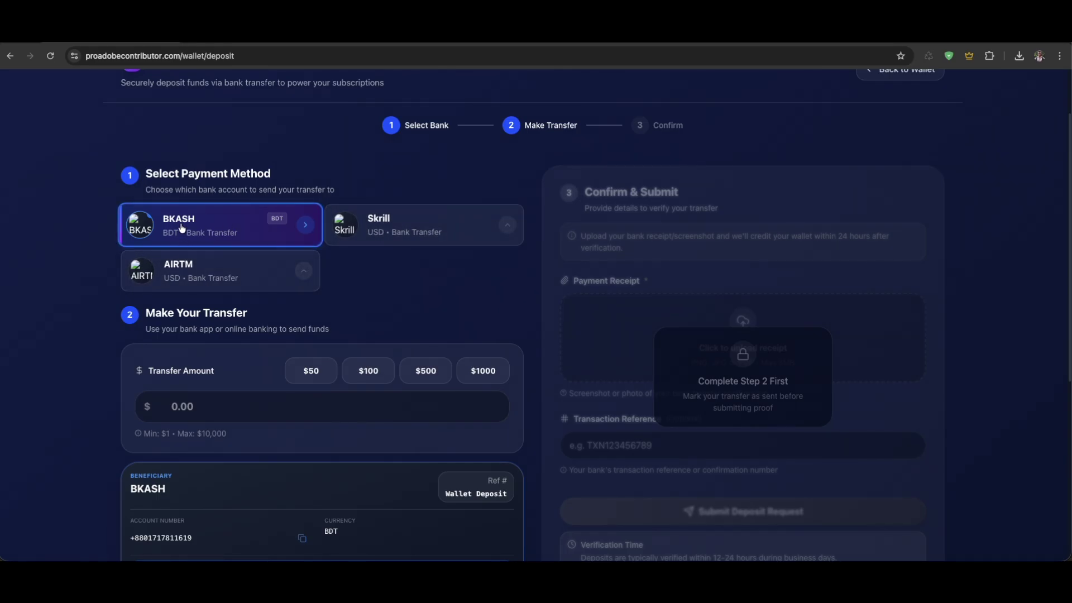
scroll(314, 273, down, 3)
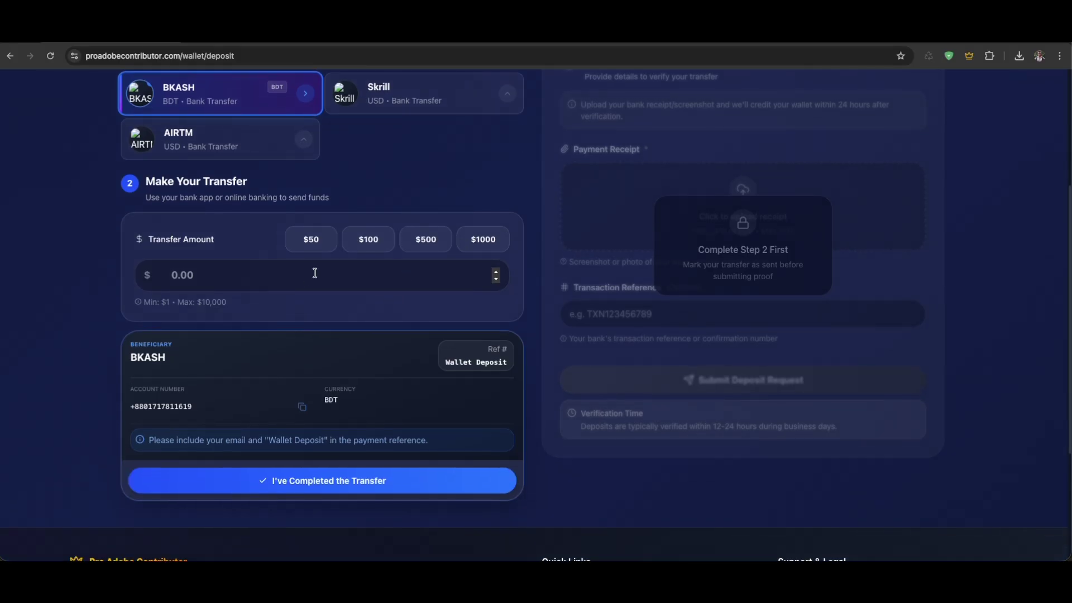
scroll(395, 211, up, 1)
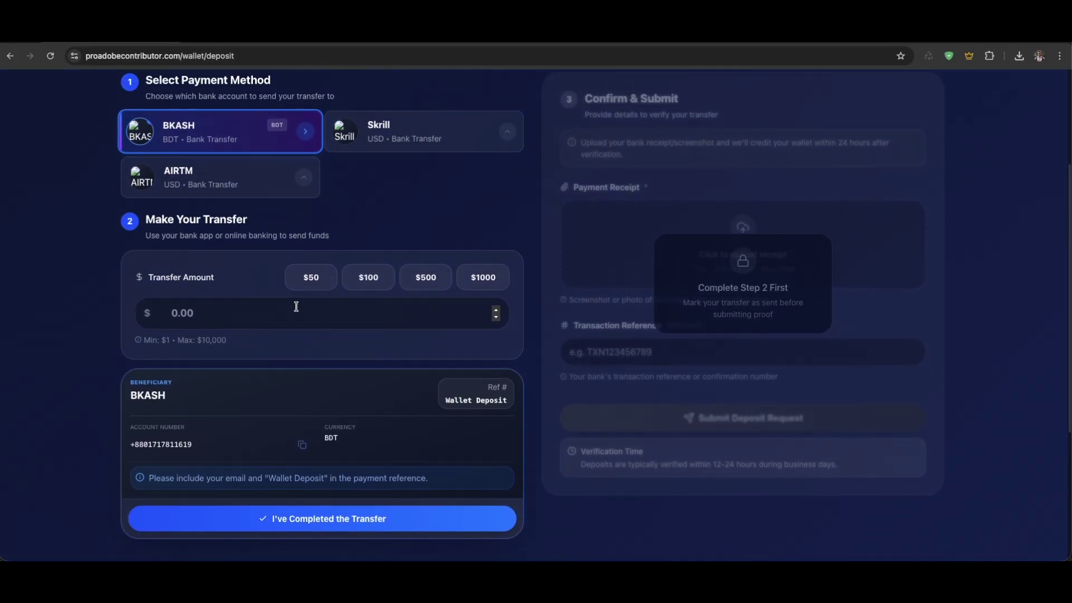
Enter a transfer amount of 14.99, then correct it to 4.99
click(232, 316)
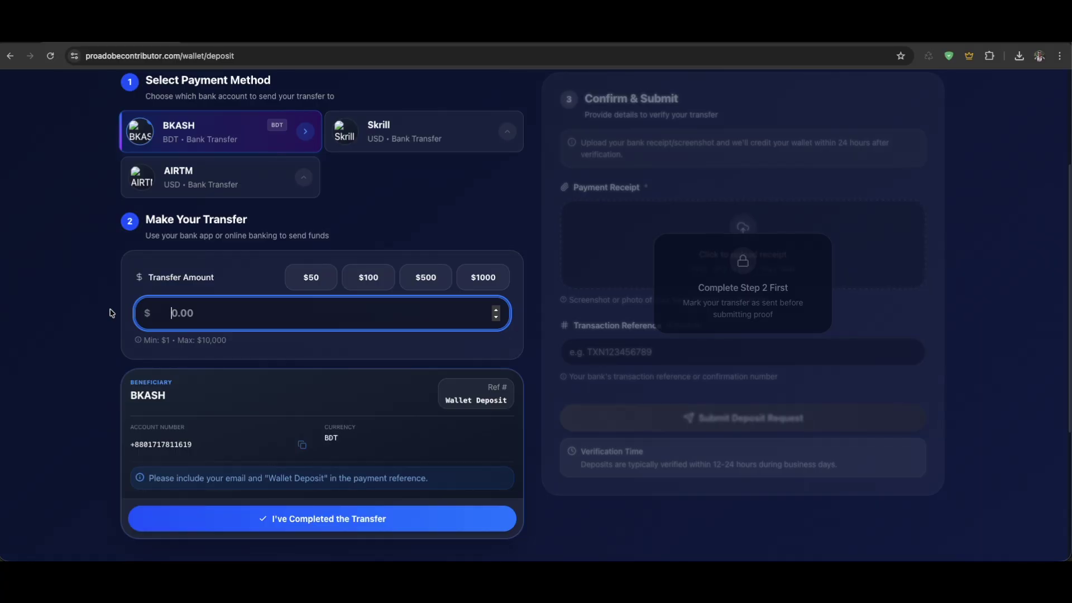
text(14.99)
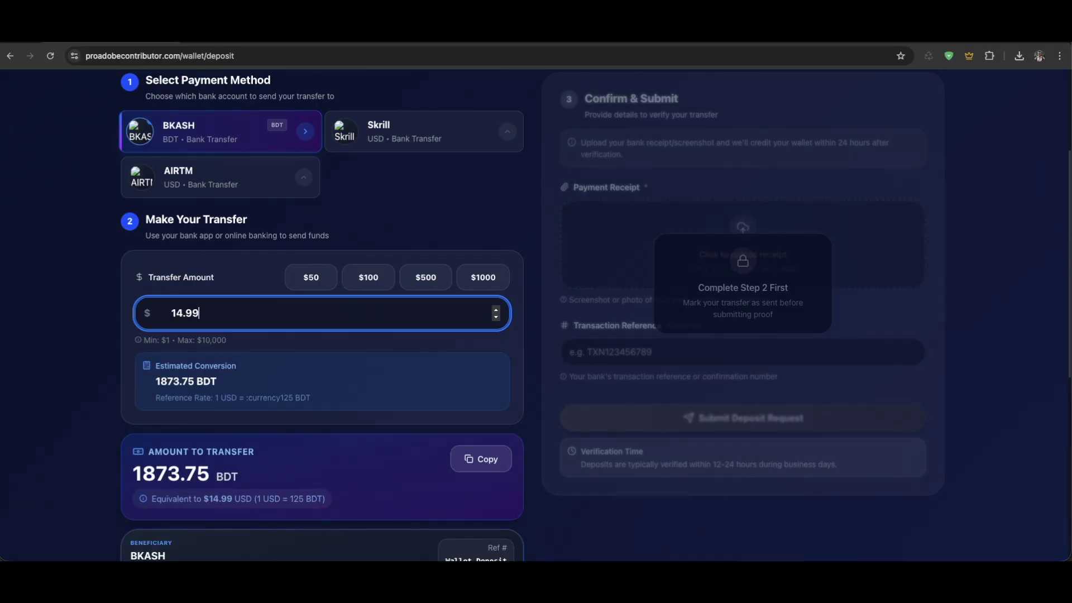
click(110, 382)
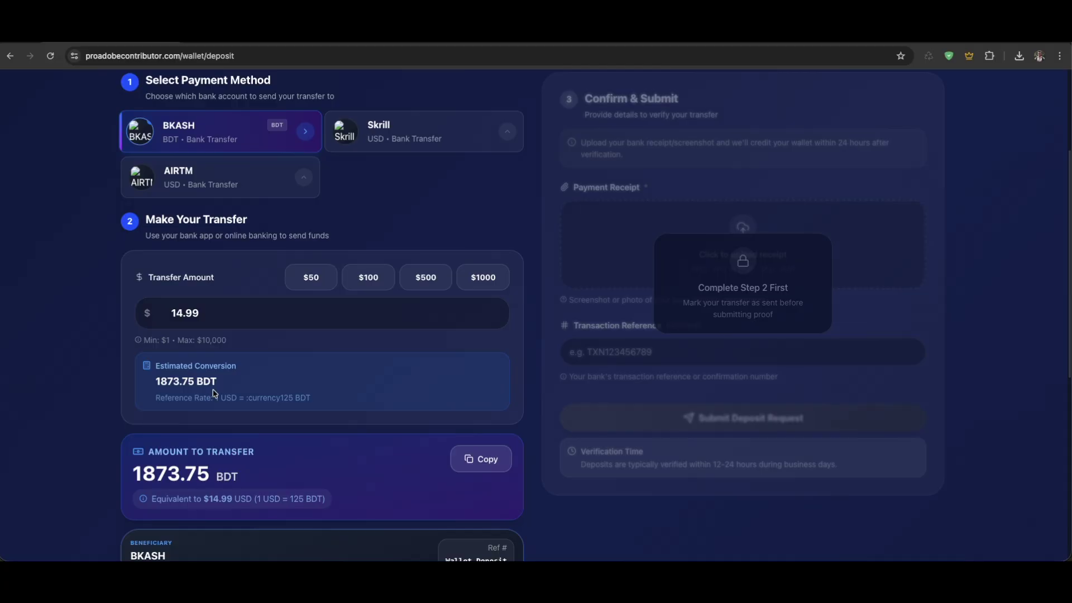
drag(220, 386, 144, 385)
drag(220, 317, 144, 311)
text(499)
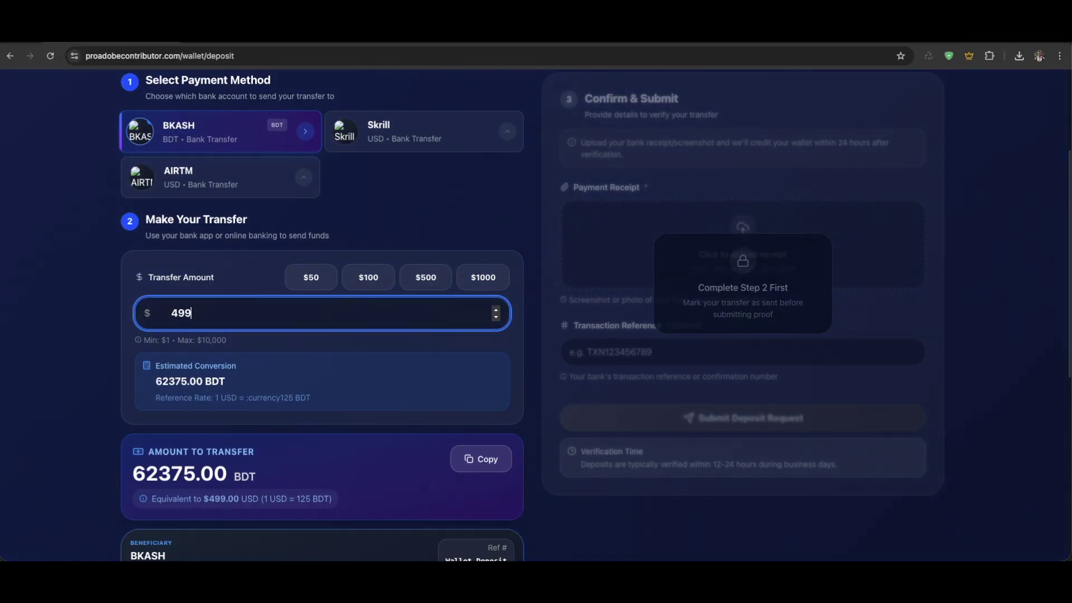
key(BackSpace)
key(BackSpace)
text(.99)
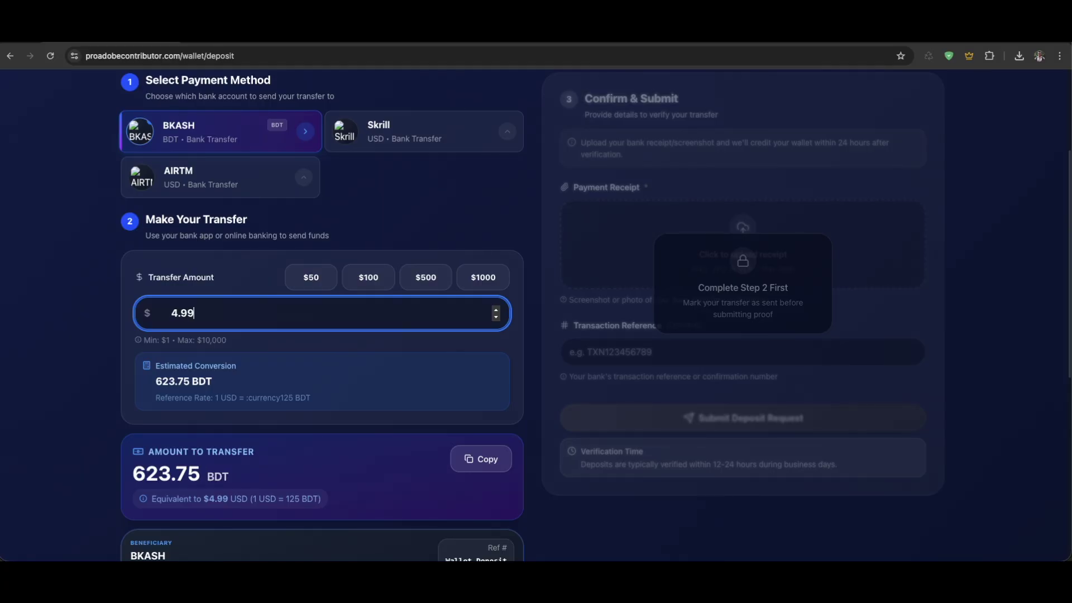
Review the 623.75 BDT conversion and the beneficiary account number
drag(229, 377, 145, 385)
scroll(208, 382, down, 3)
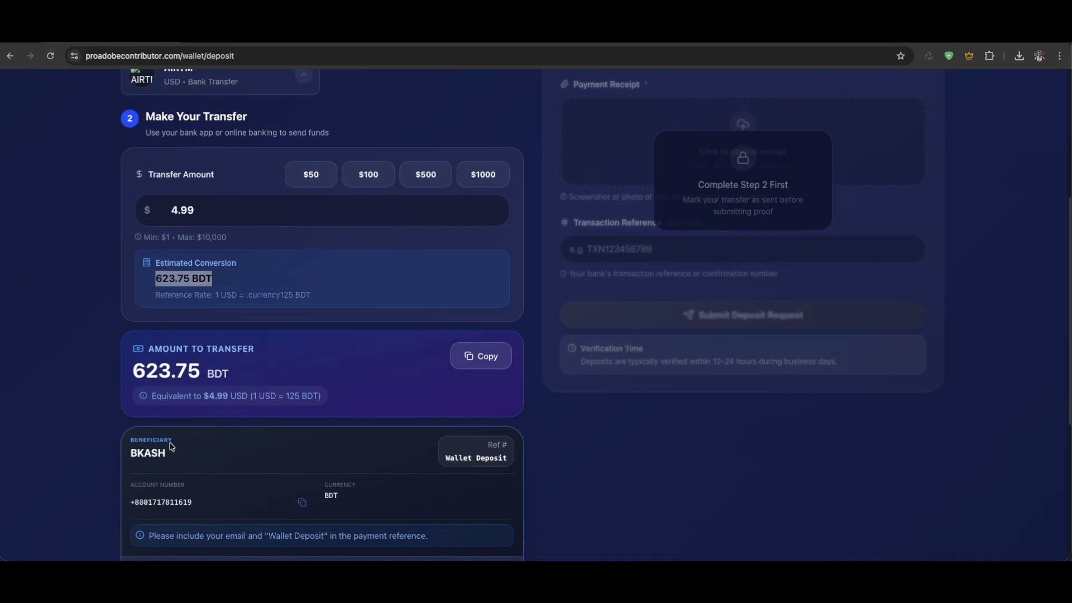
scroll(168, 443, down, 3)
drag(206, 318, 124, 321)
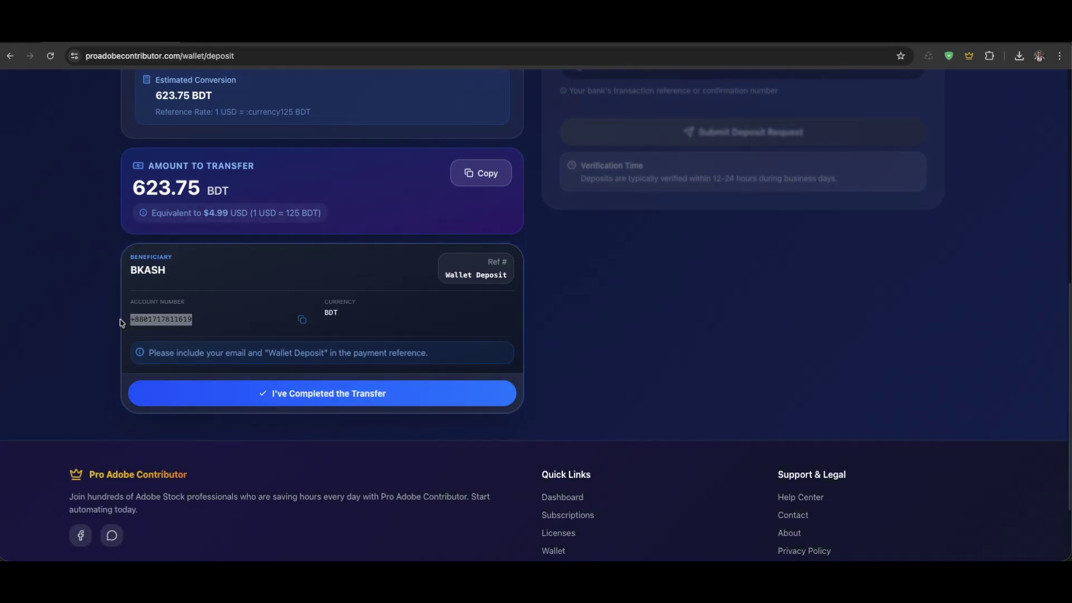
click(217, 319)
drag(195, 318, 129, 278)
click(204, 311)
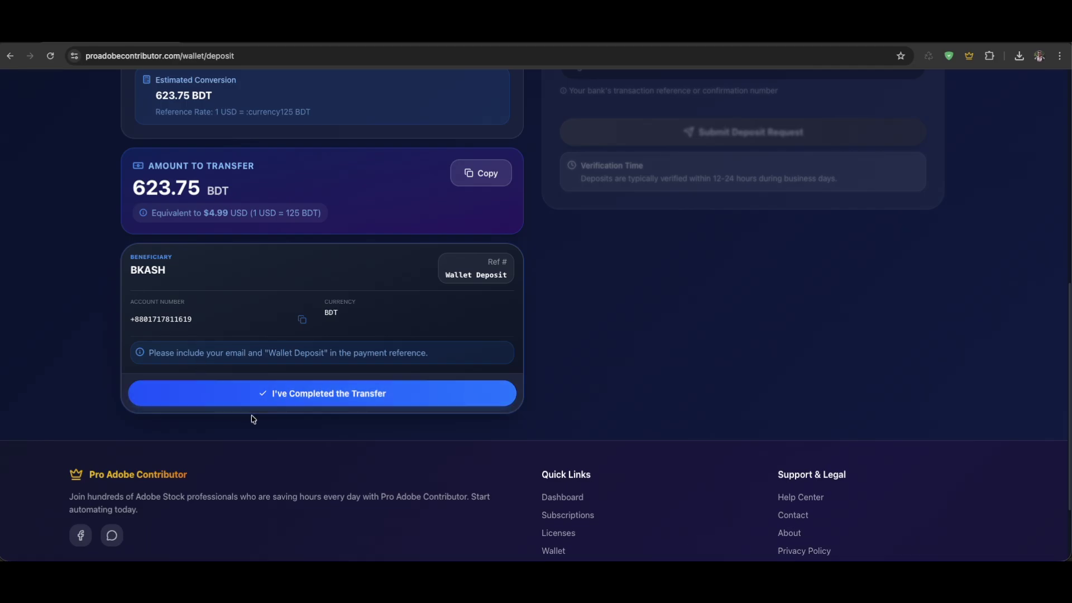
Mark the BKASH transfer as completed and start the Payment Receipt upload
click(335, 395)
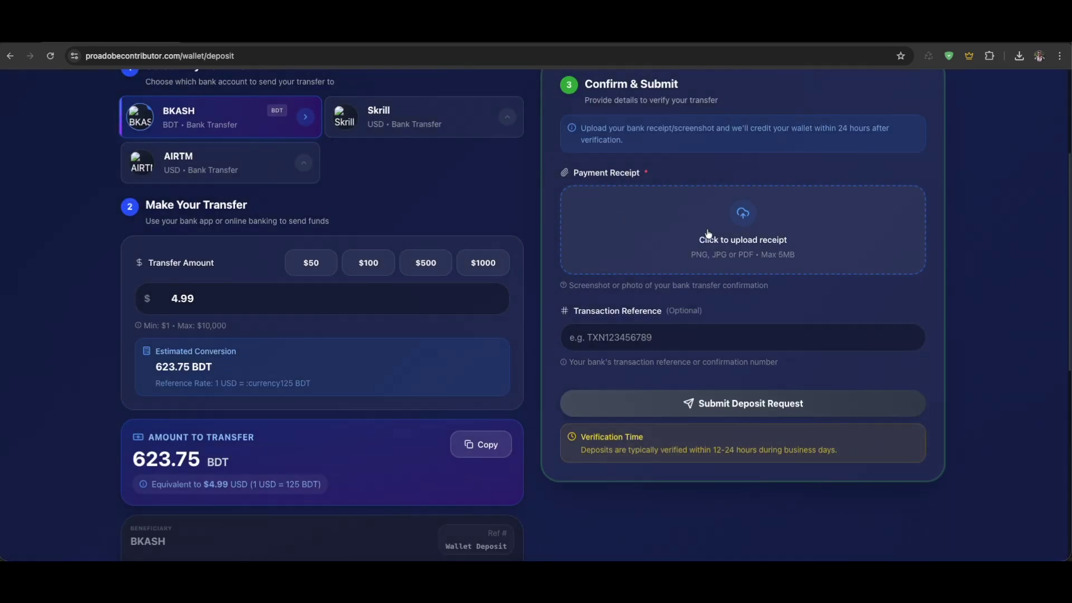
scroll(660, 228, up, 1)
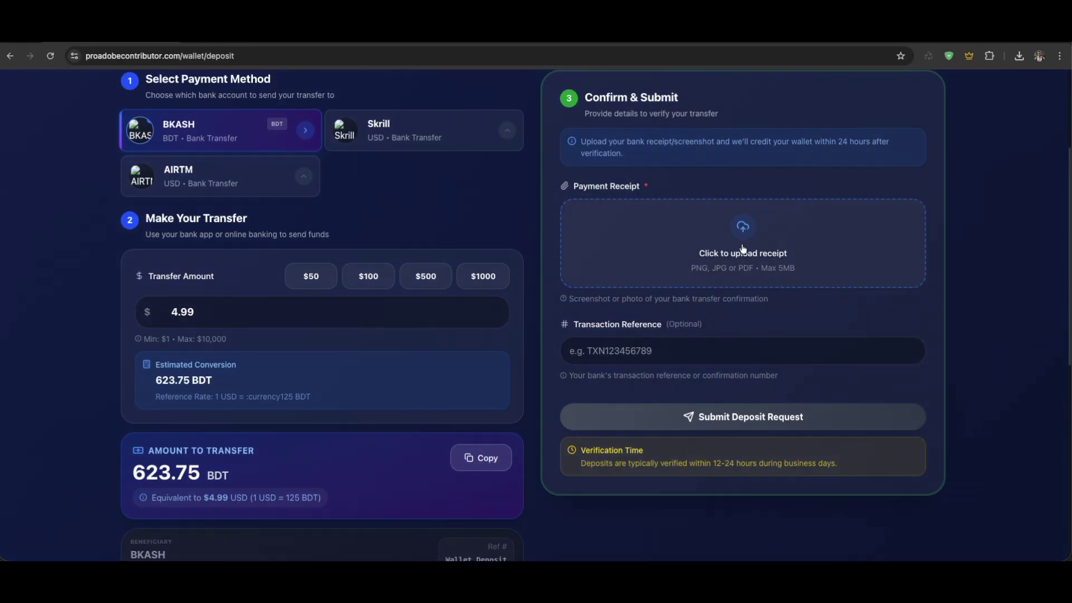
click(707, 246)
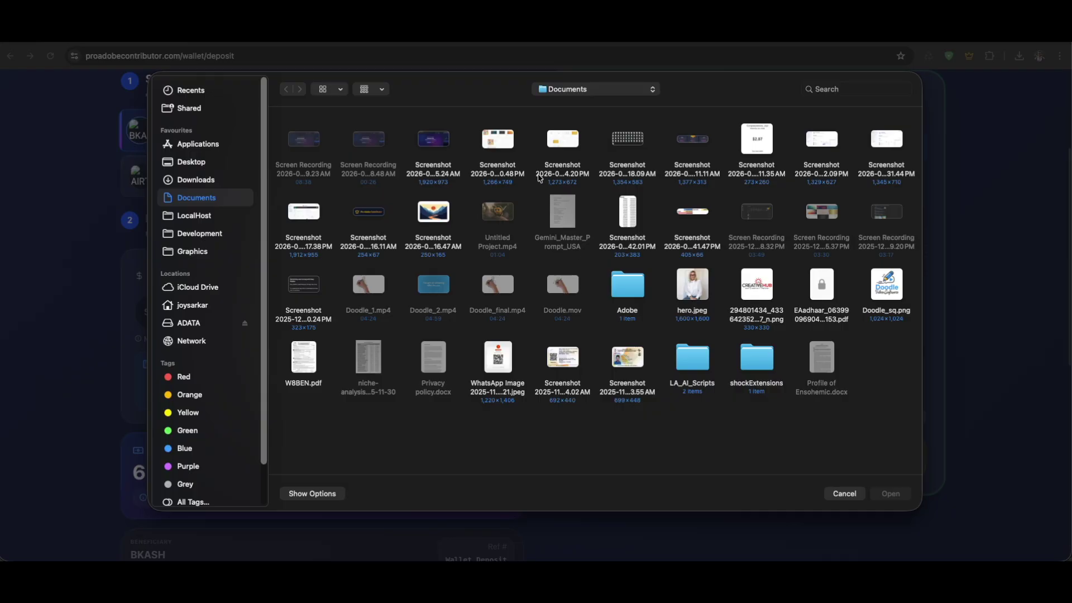
Pick 'Screenshot 2026-01-04 at 1.16.47 AM.png' as the payment receipt
double_click(435, 219)
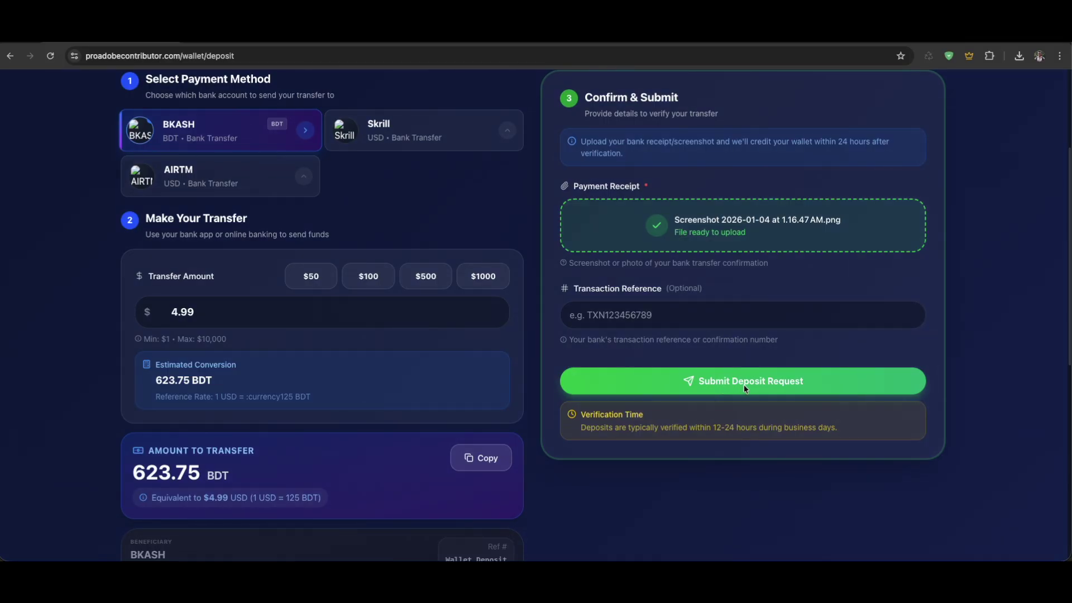
Submit the $4.99 (623.75 BDT) deposit request and check the verification time note
scroll(781, 362, up, 2)
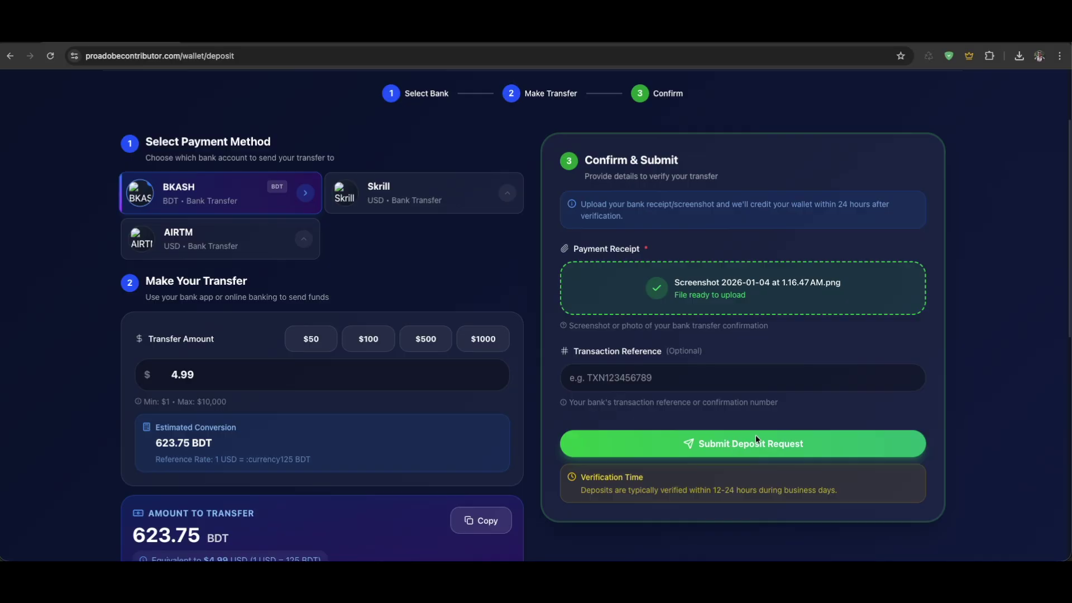
click(773, 447)
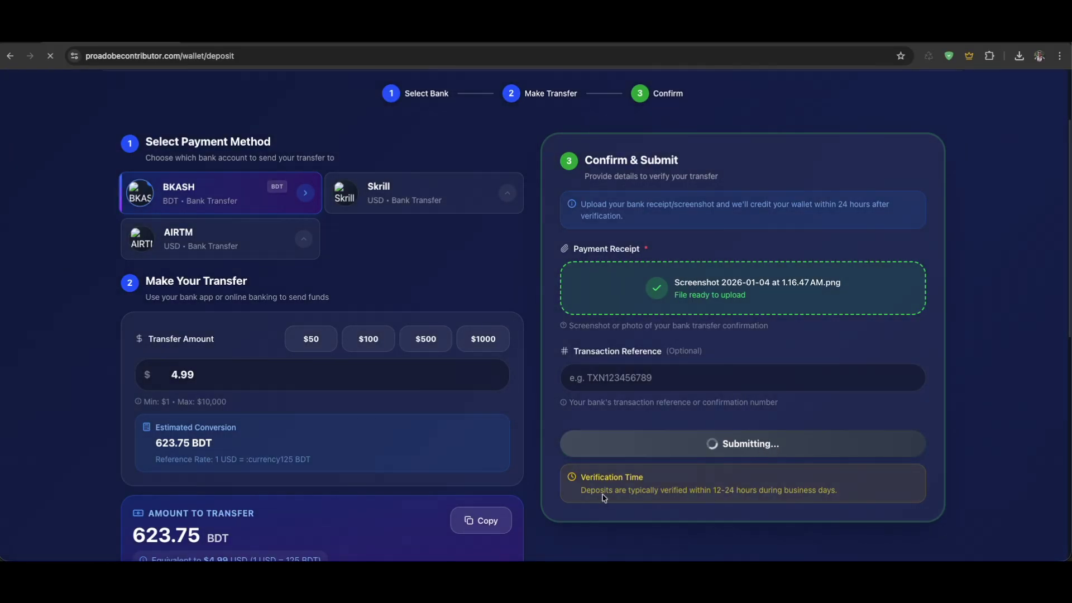
drag(633, 492, 734, 491)
click(754, 494)
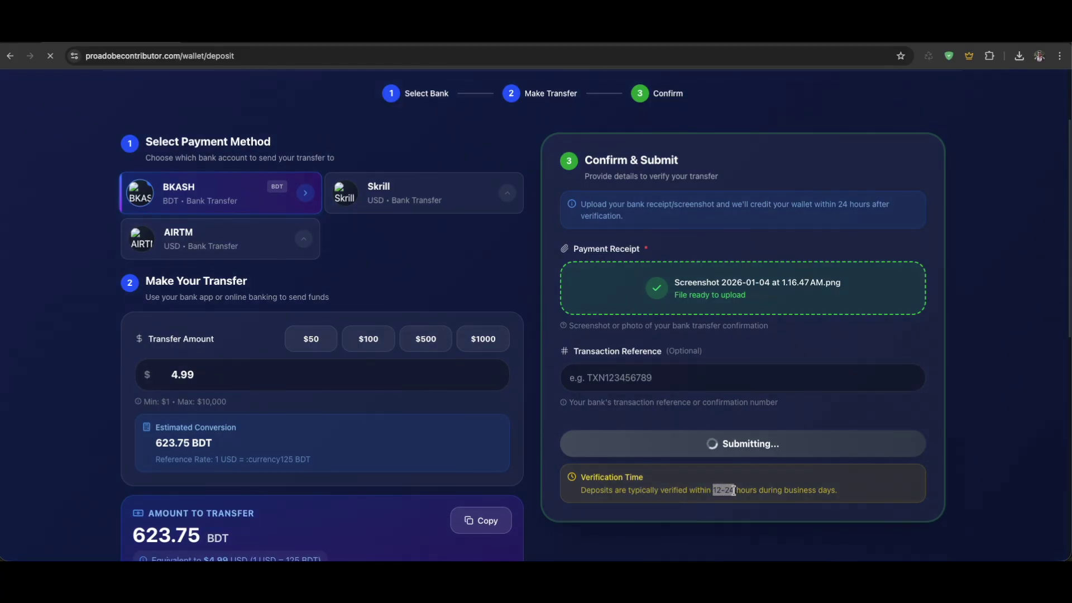
click(772, 489)
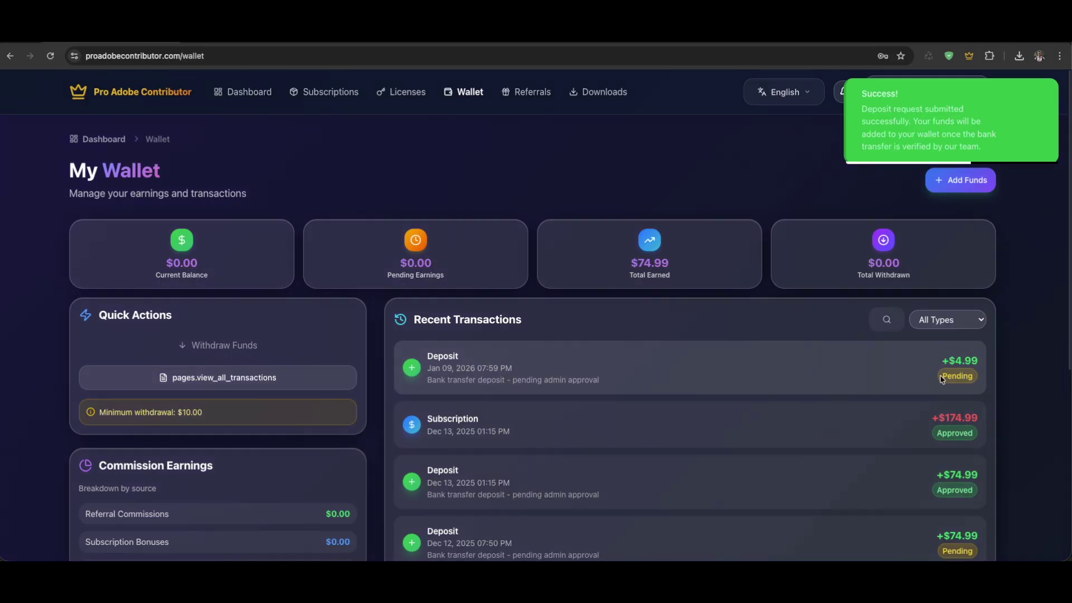
Check that the first Deposit row shows the new $4.99 deposit as Pending admin approval
drag(944, 378, 977, 379)
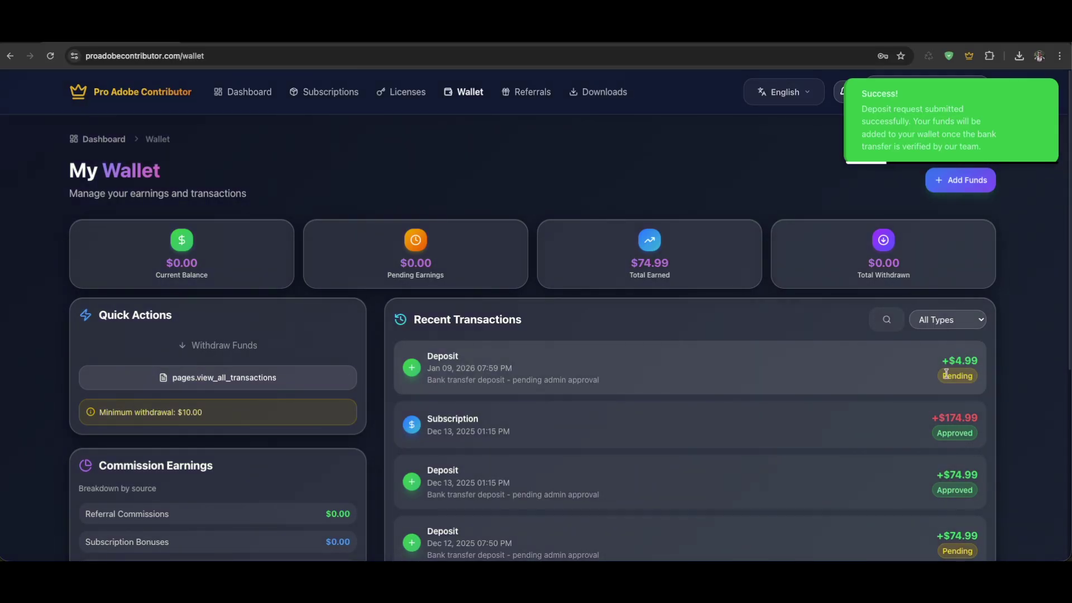
click(981, 375)
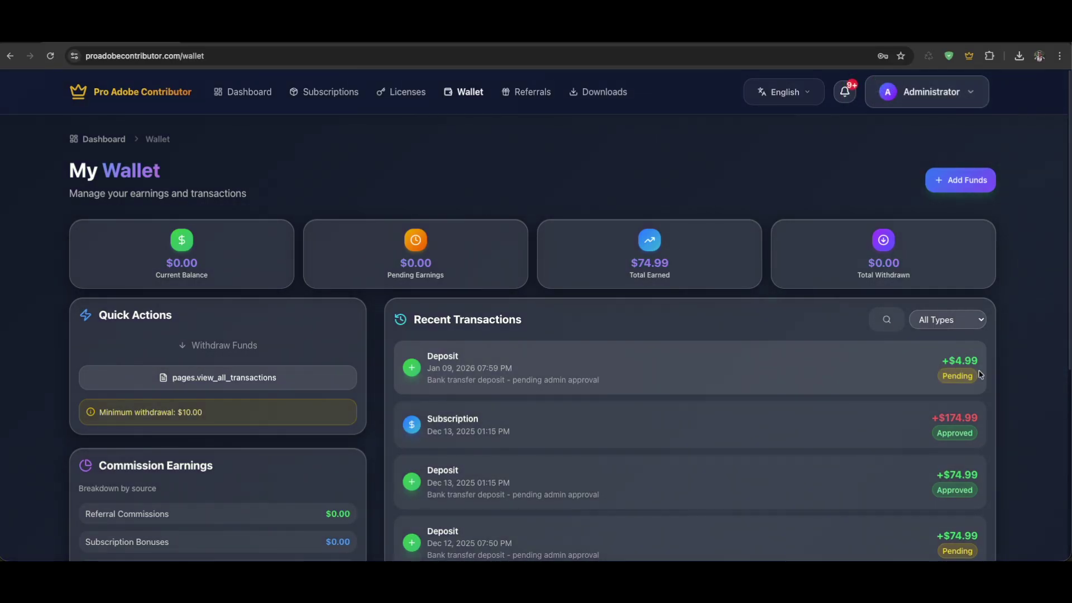
drag(974, 378, 940, 374)
click(954, 384)
drag(943, 373, 994, 374)
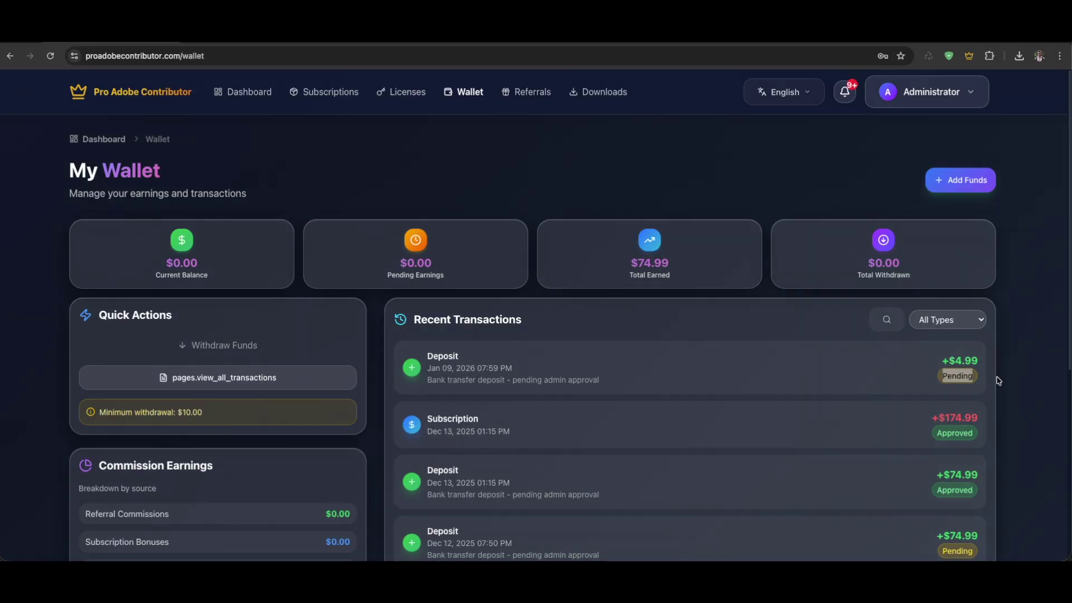
click(228, 63)
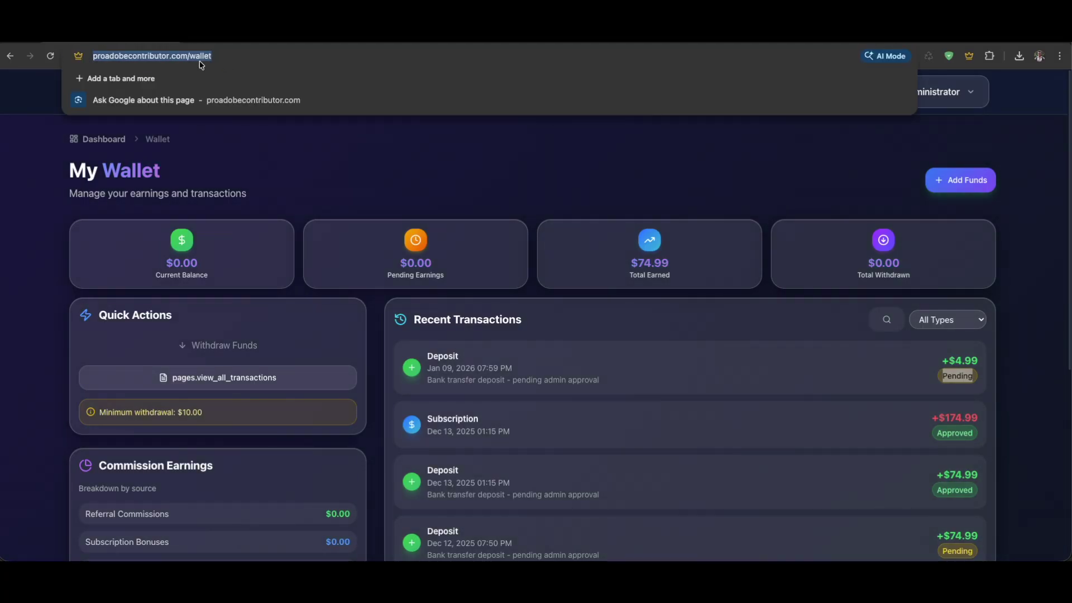
key(ctrl+t)
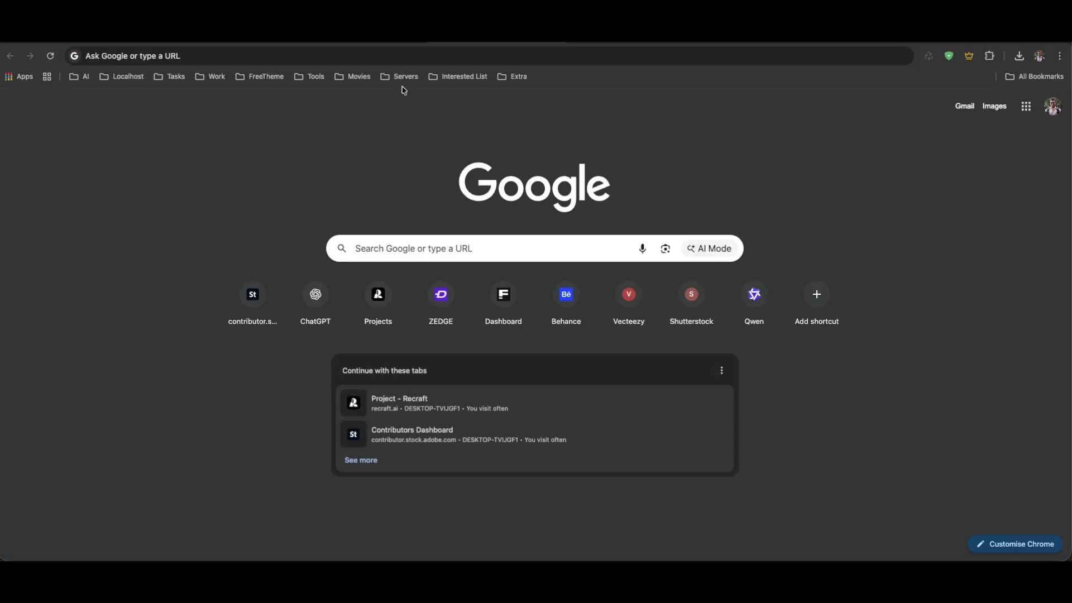
key(ctrl+w)
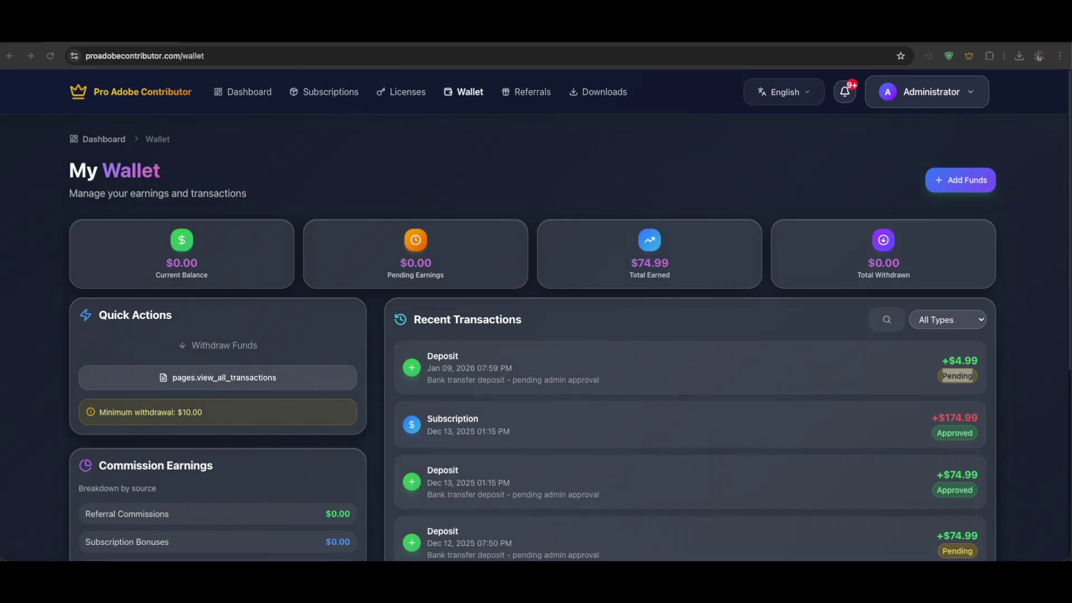
Reload My Wallet and verify the $4.99 deposit is Approved with a $4.99 current balance
click(52, 51)
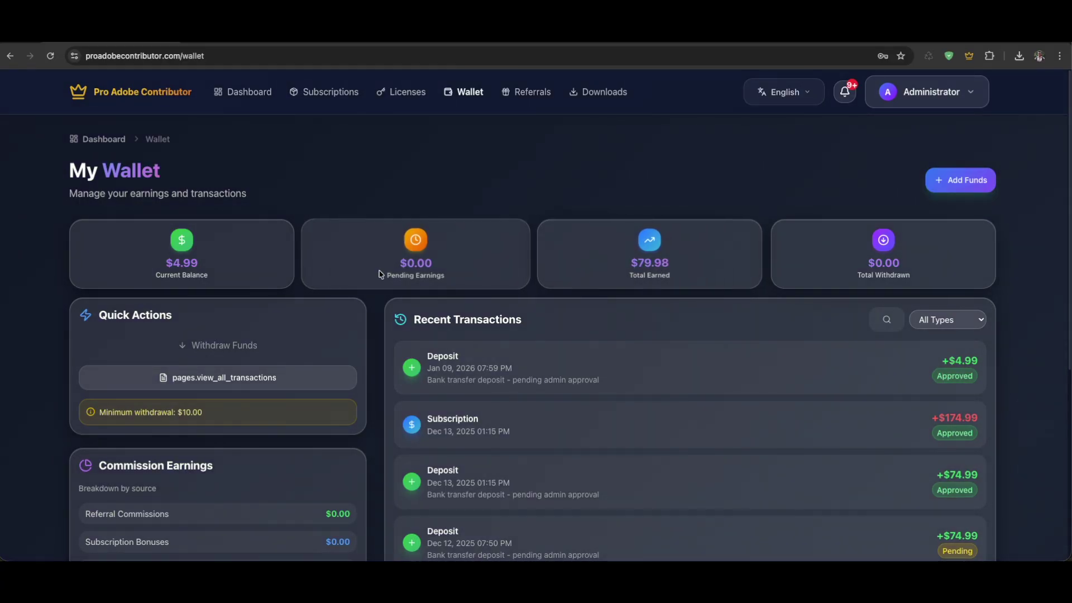
drag(154, 276, 249, 279)
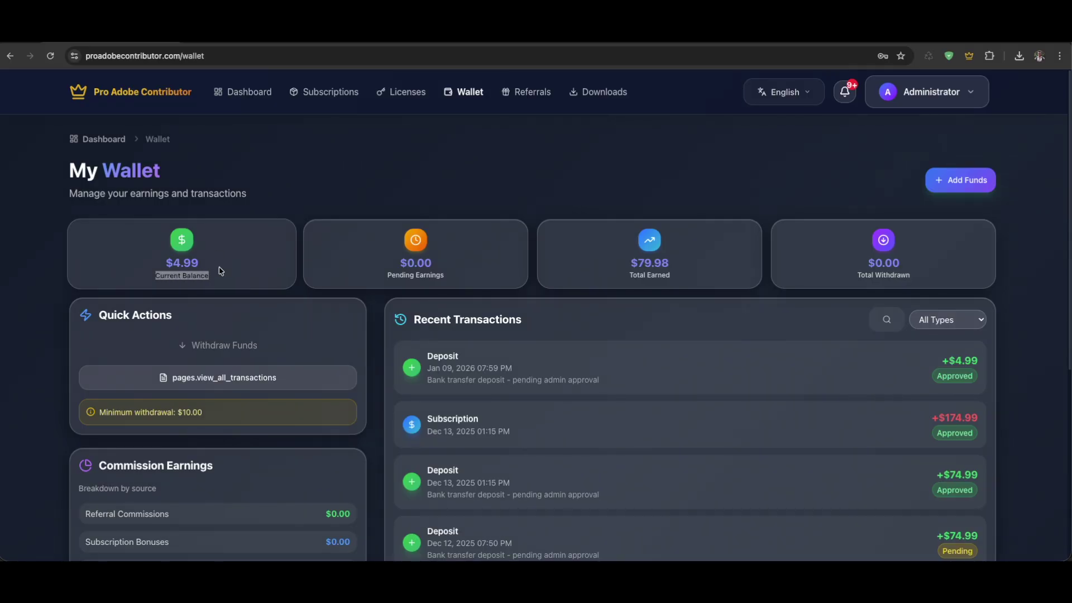
click(444, 182)
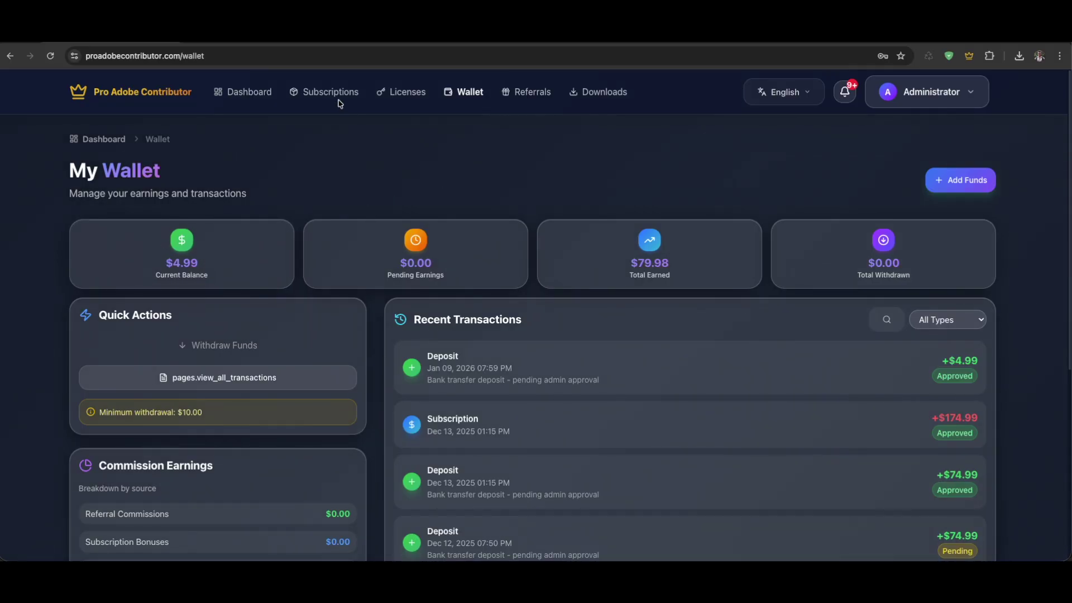
Go from Subscriptions to the plans page to start a new subscription
click(319, 93)
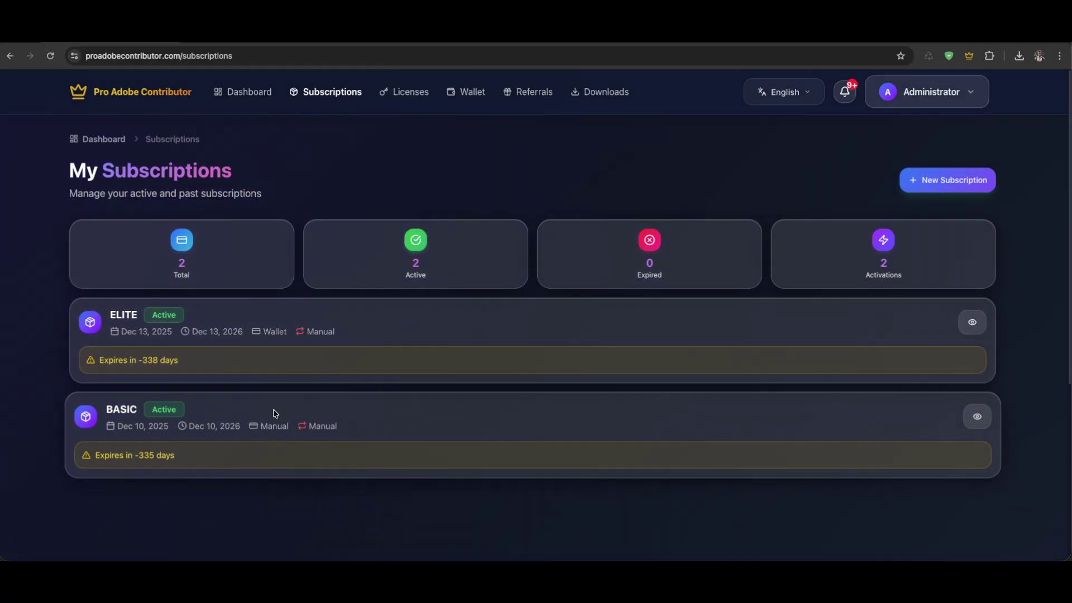
click(924, 179)
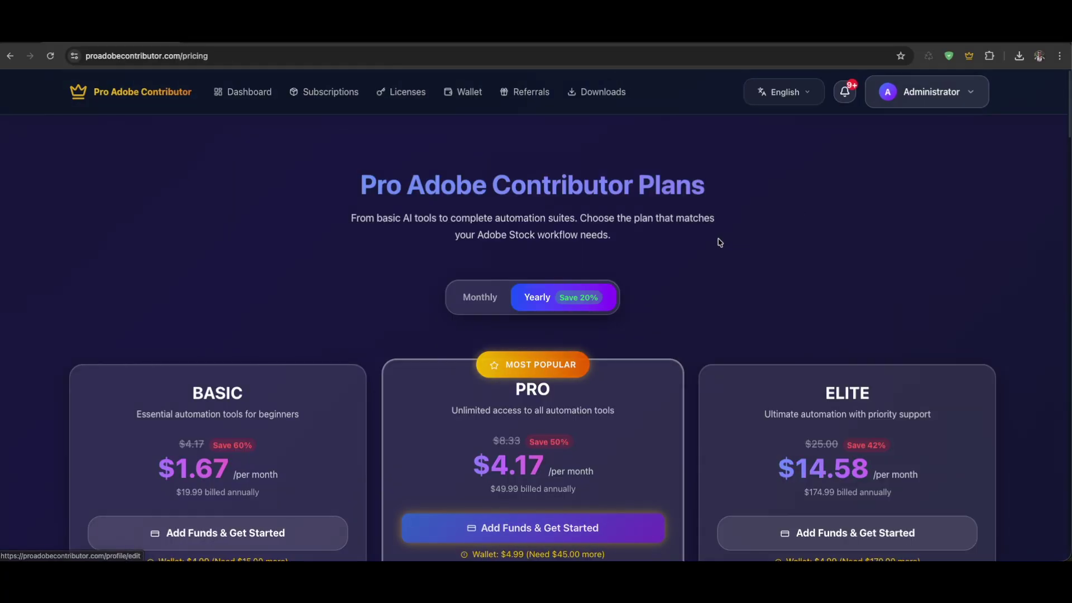
scroll(586, 347, down, 2)
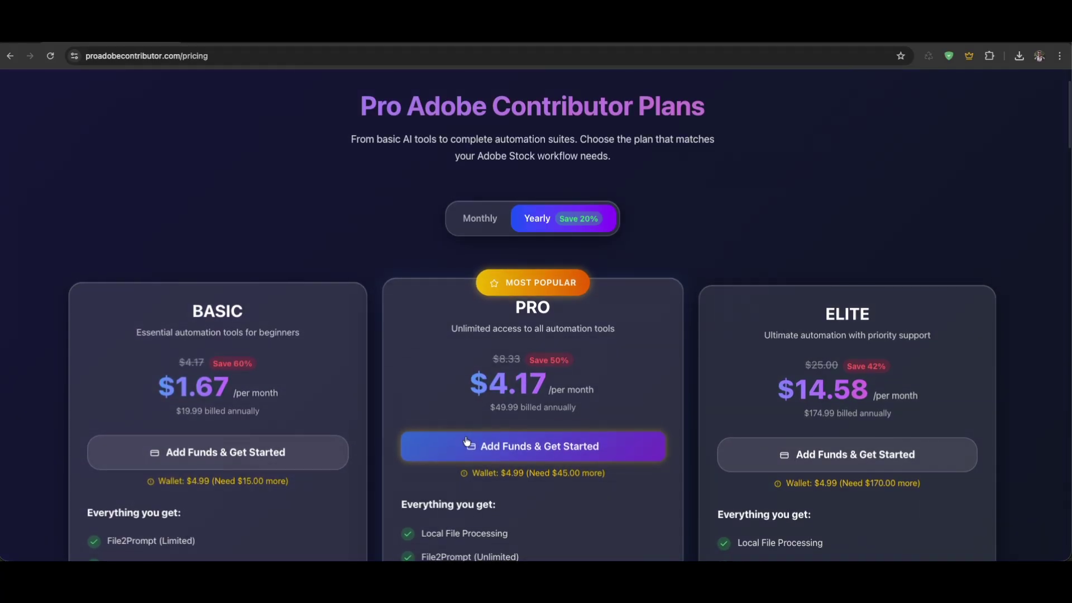
scroll(467, 442, down, 1)
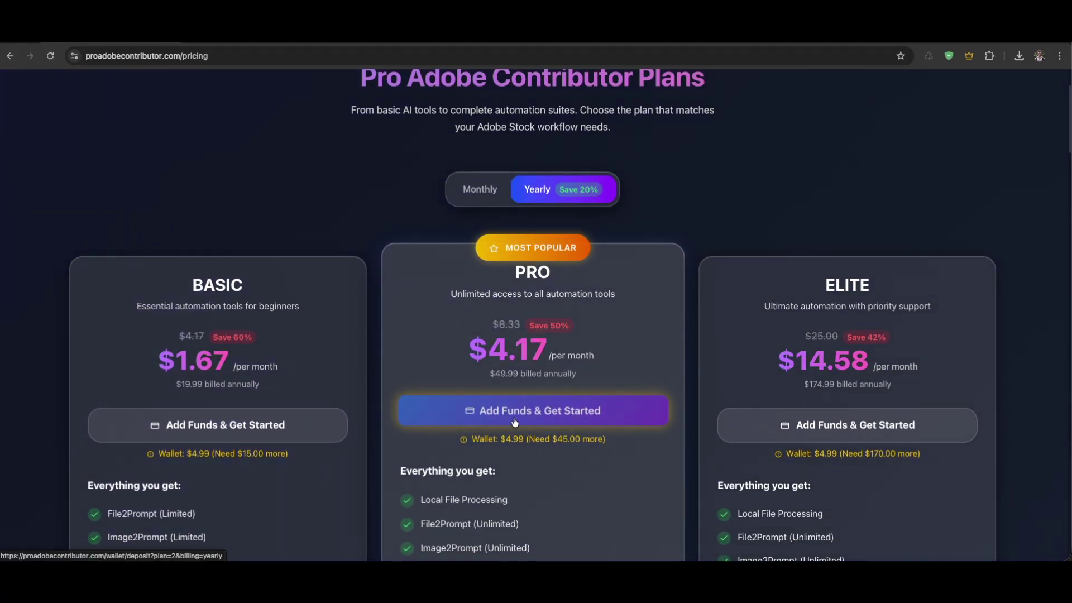
Choose the PRO plan on Monthly billing and complete the purchase using the wallet balance
click(479, 190)
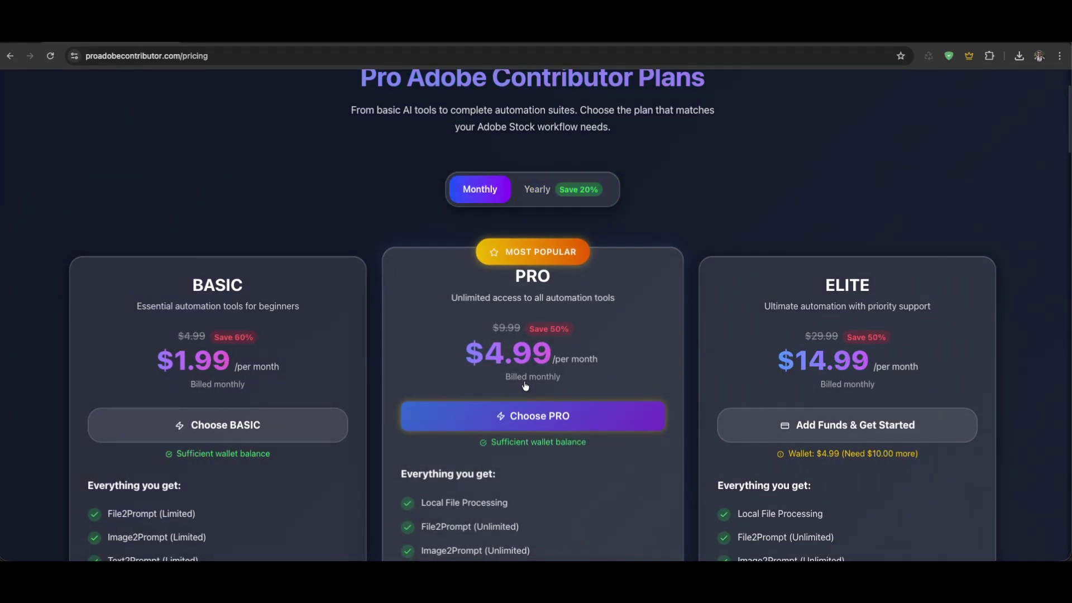
click(528, 414)
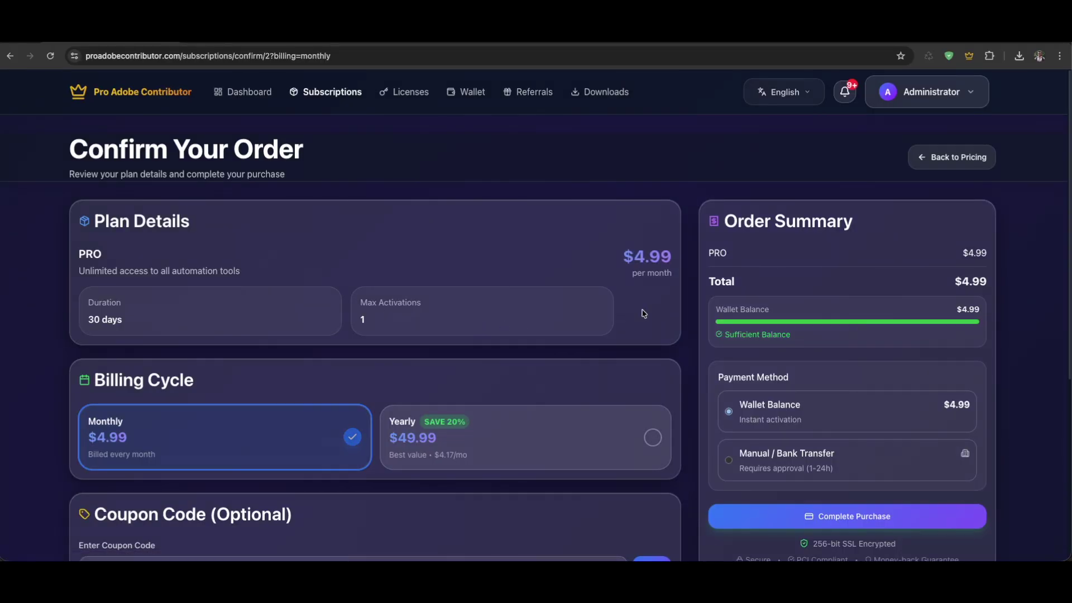
scroll(568, 205, down, 2)
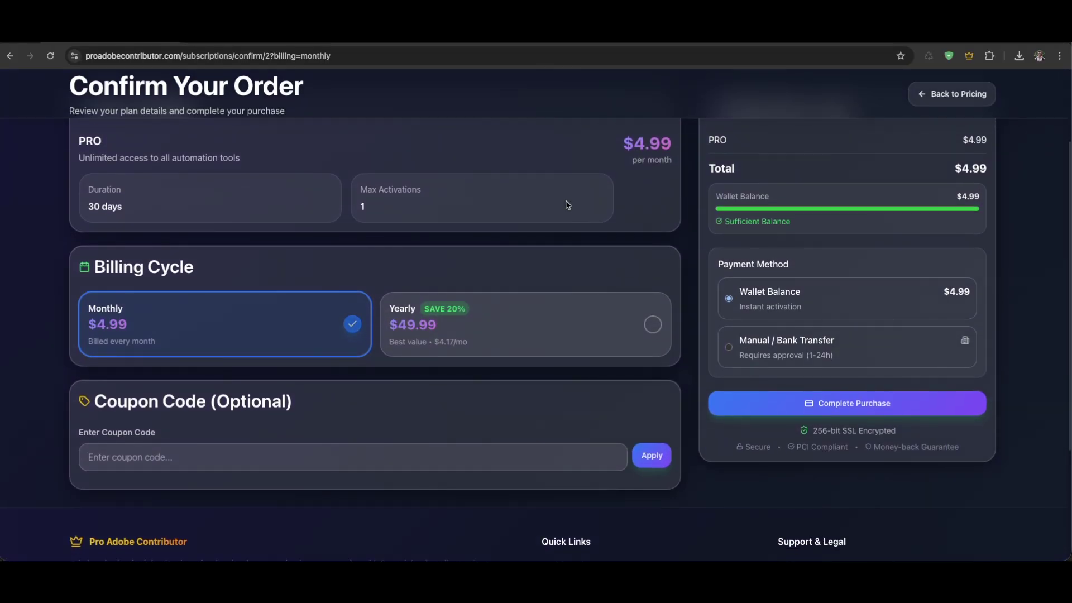
scroll(957, 177, up, 1)
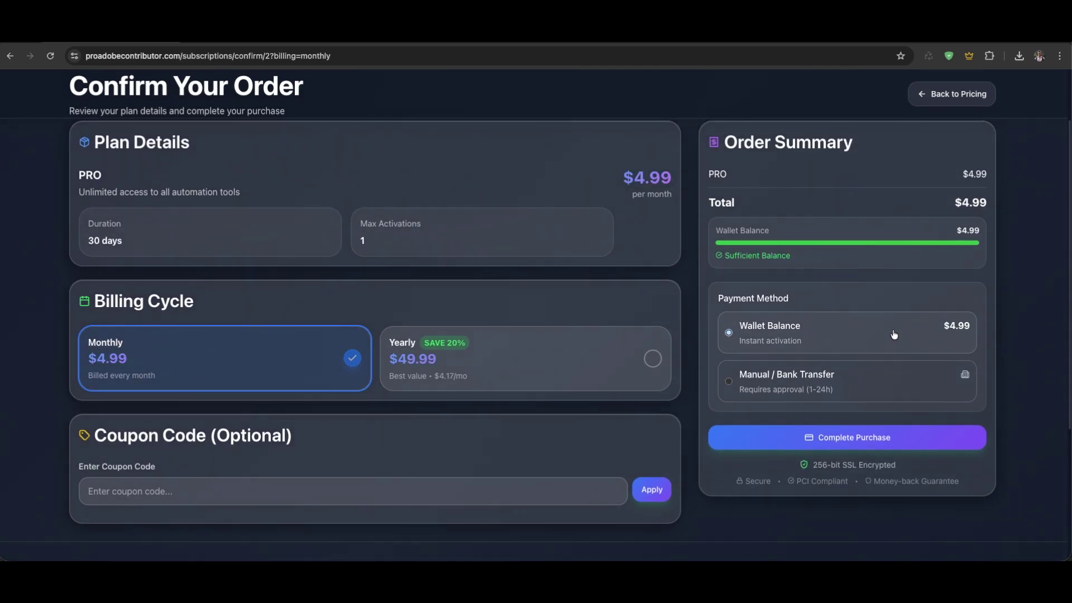
click(866, 445)
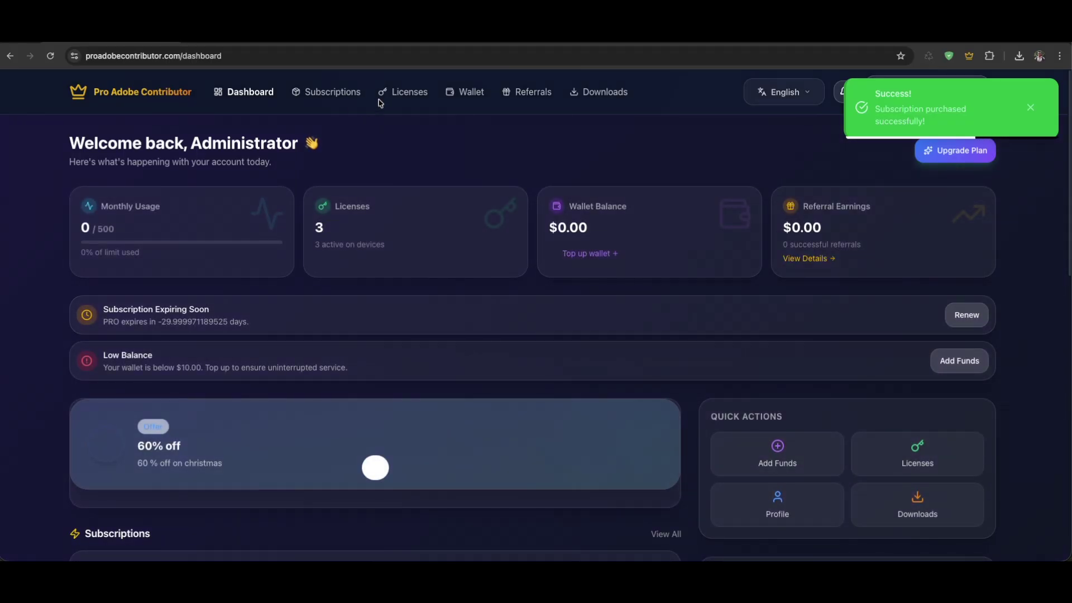
Check the PRO plan and its start date in My Subscriptions, then view its details
click(339, 92)
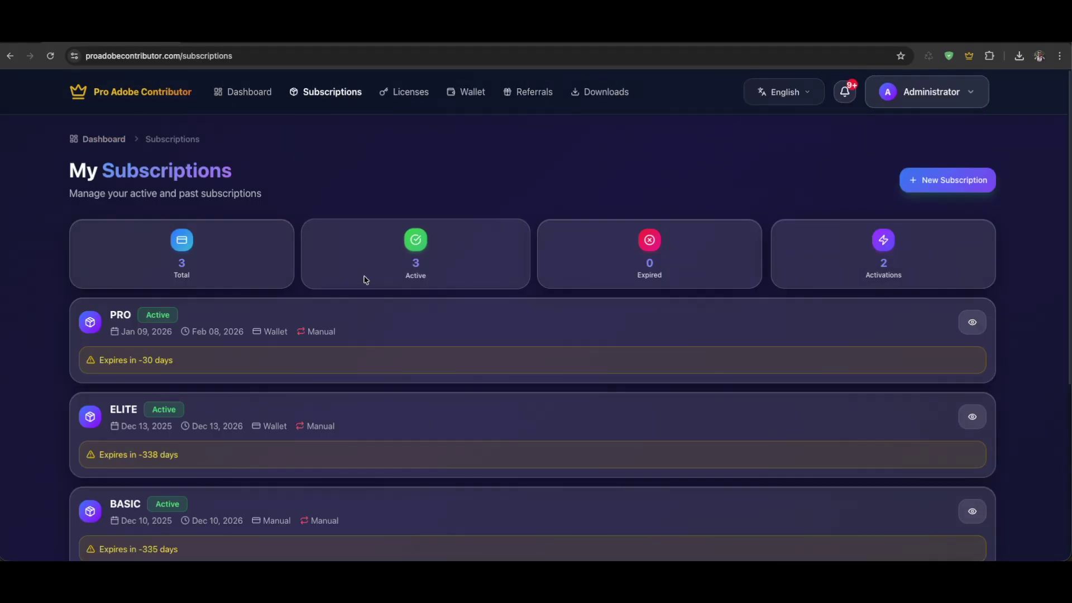
drag(123, 316, 104, 318)
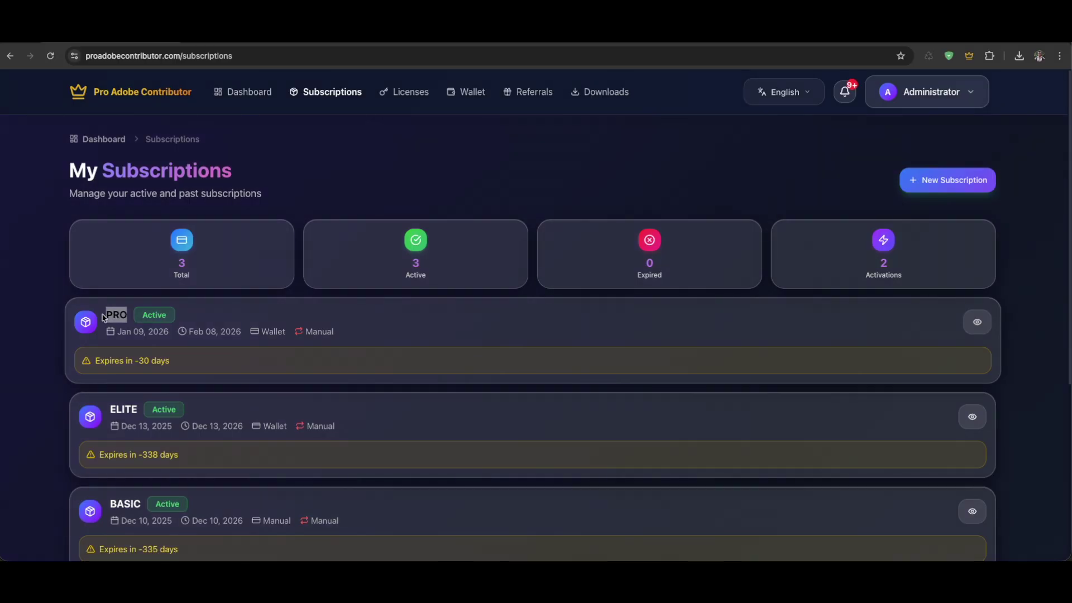
drag(169, 332, 117, 332)
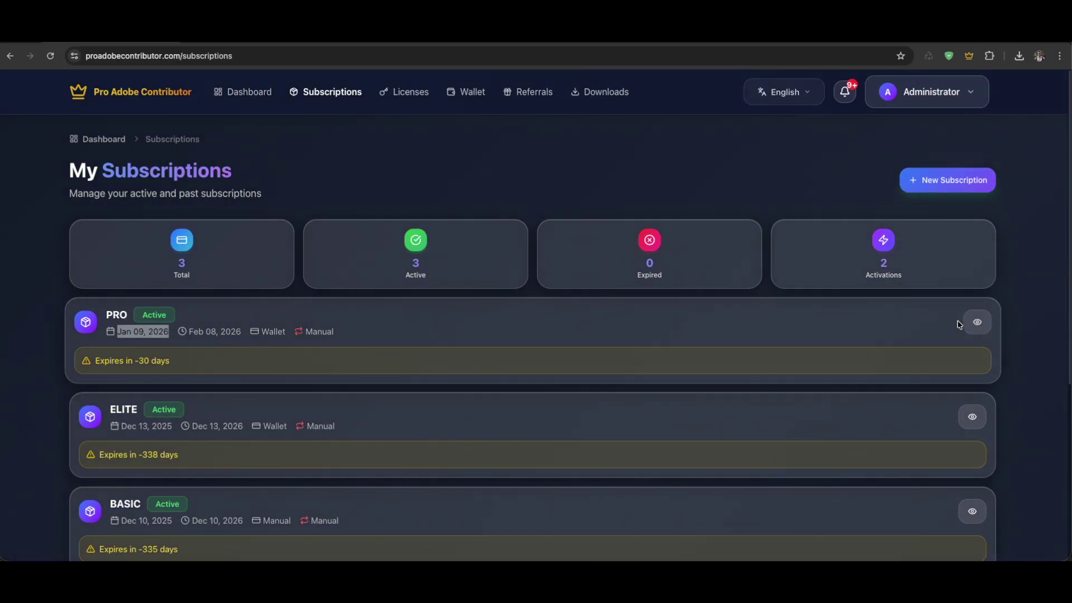
click(976, 322)
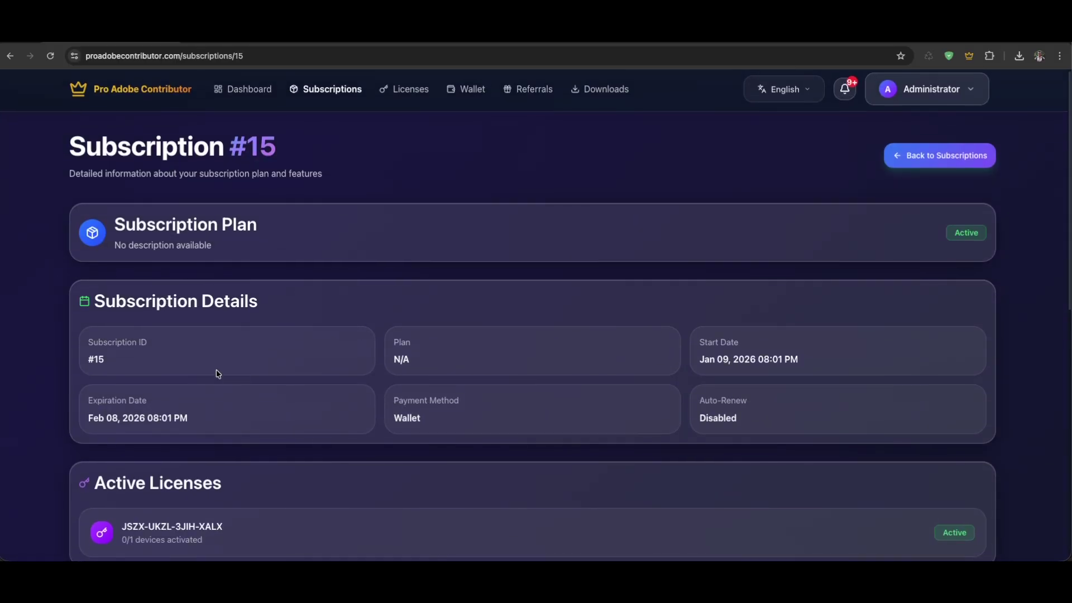
scroll(216, 370, down, 3)
scroll(666, 551, up, 3)
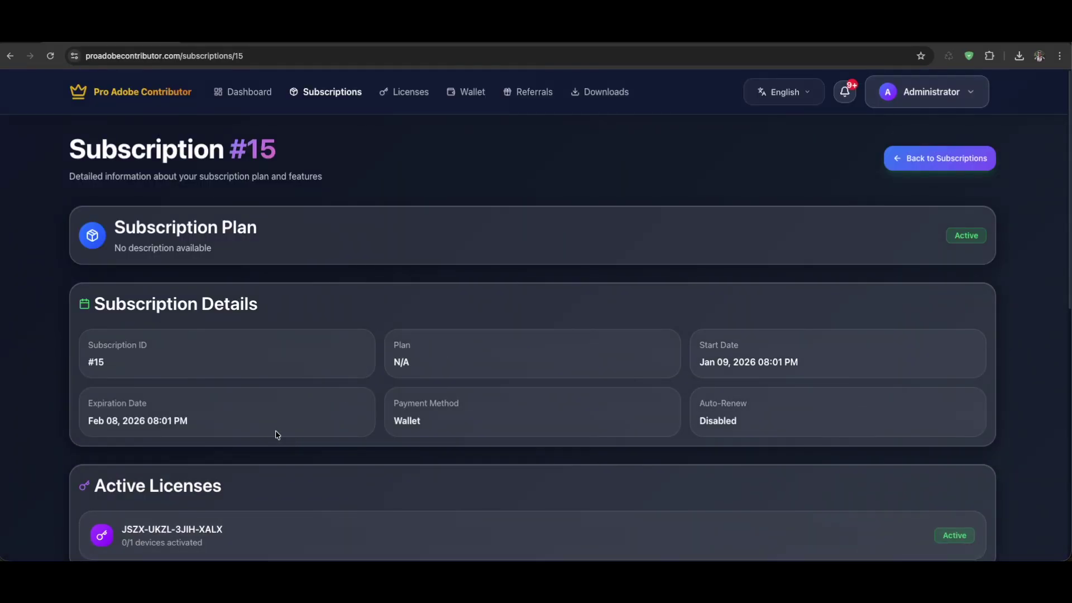
scroll(275, 434, down, 5)
scroll(259, 249, up, 2)
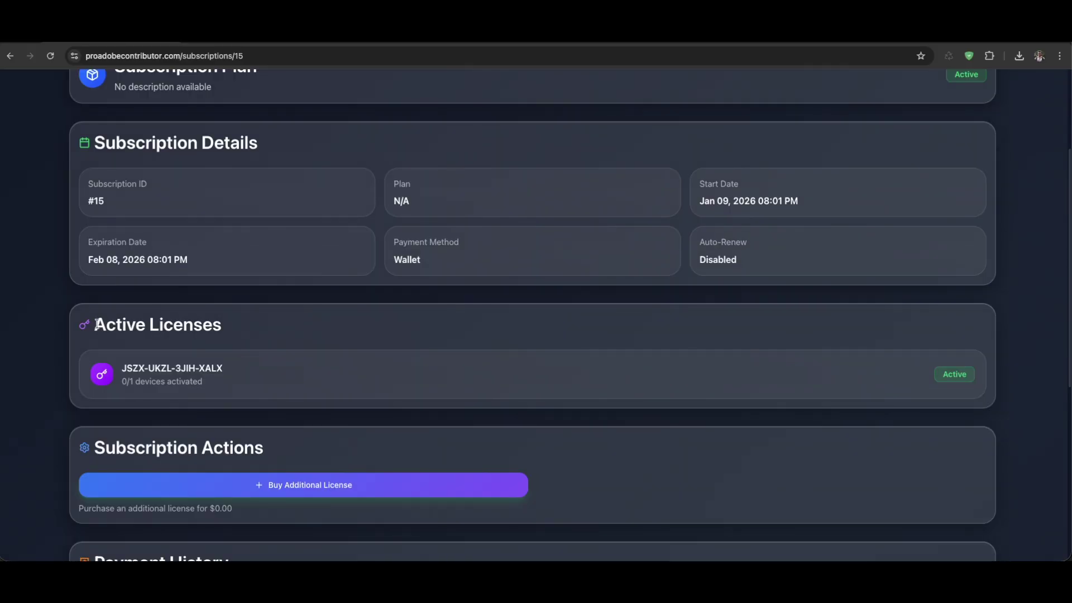
Review the Active Licenses section: the new license key and its devices-activated count
drag(97, 324, 223, 330)
click(249, 375)
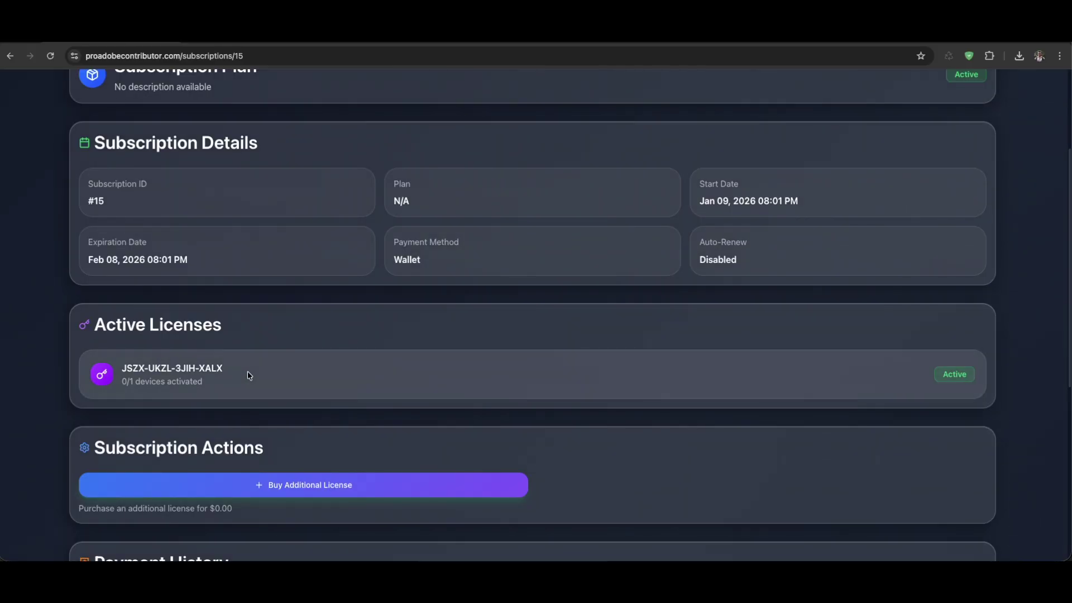
drag(249, 376, 123, 370)
click(194, 407)
drag(212, 389, 128, 380)
click(115, 378)
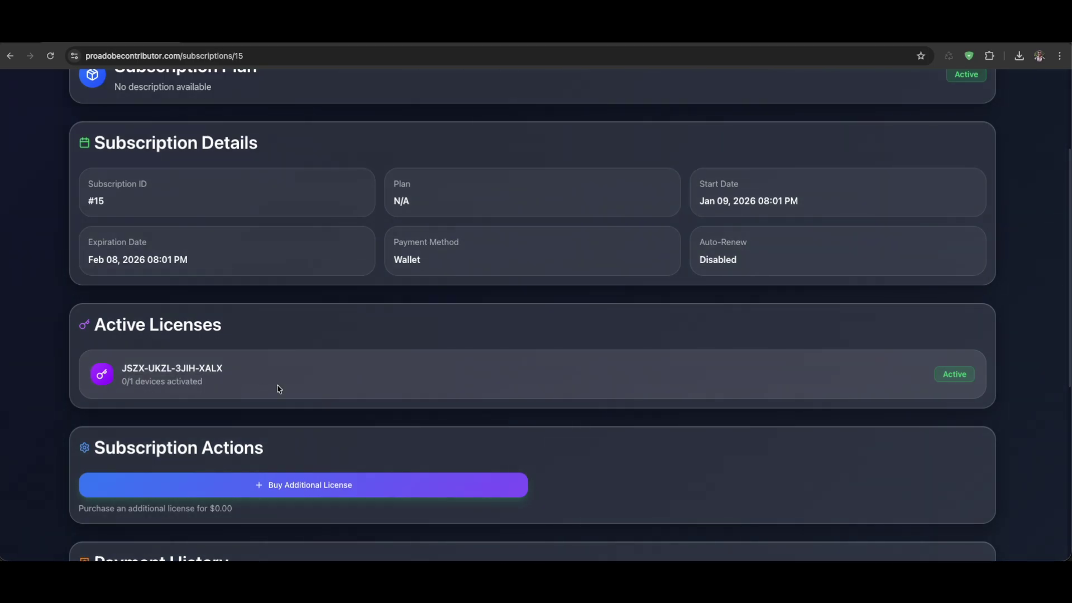
drag(223, 380, 118, 368)
click(229, 385)
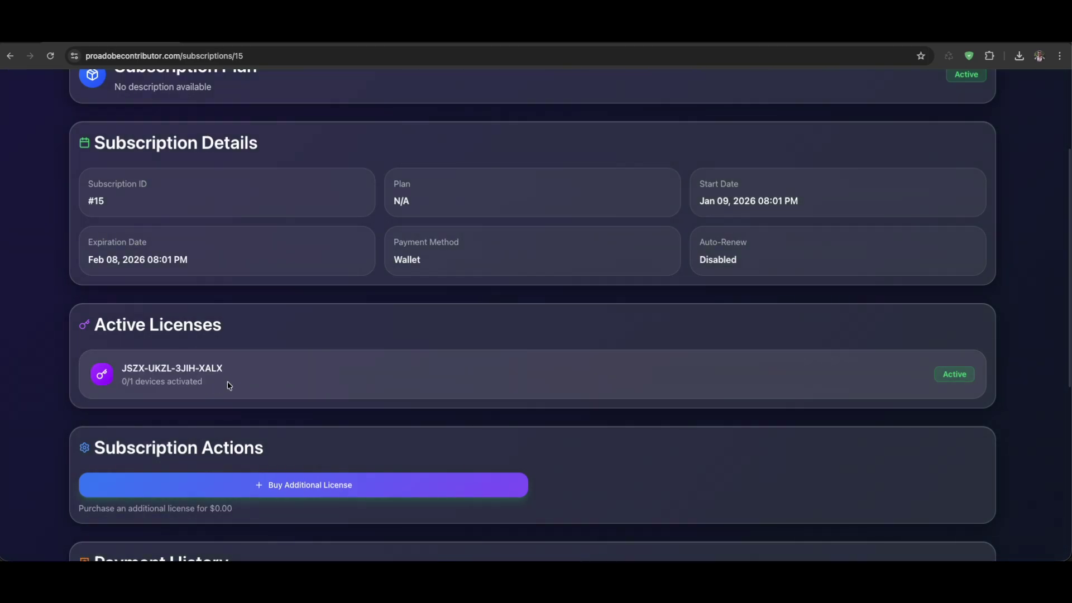
scroll(470, 342, up, 3)
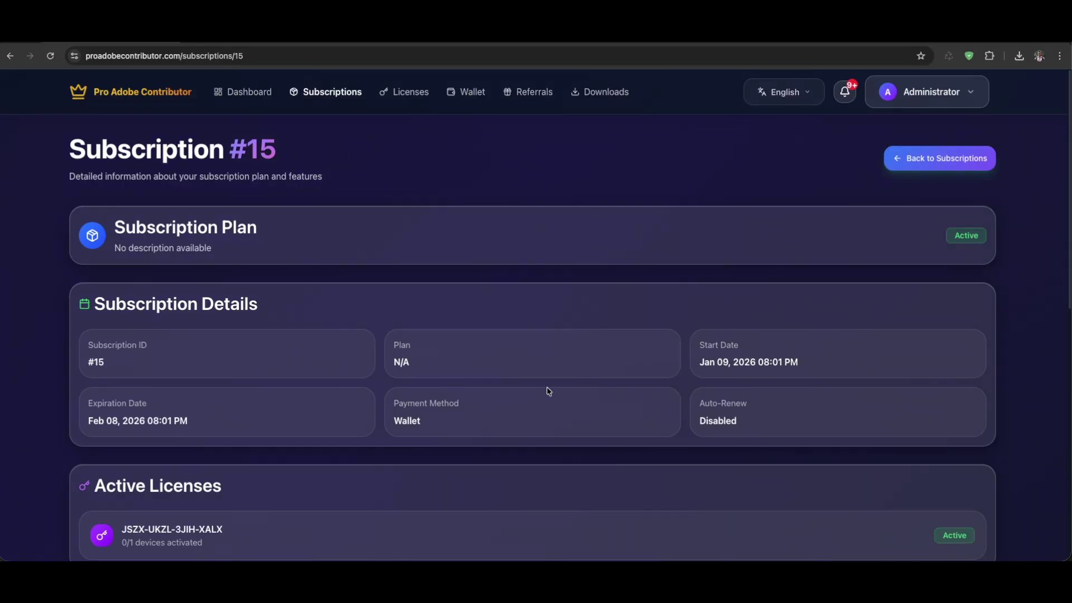
Download the ProAdobeContributor v2.0.0 package from My Downloads and reveal it in Finder
click(607, 100)
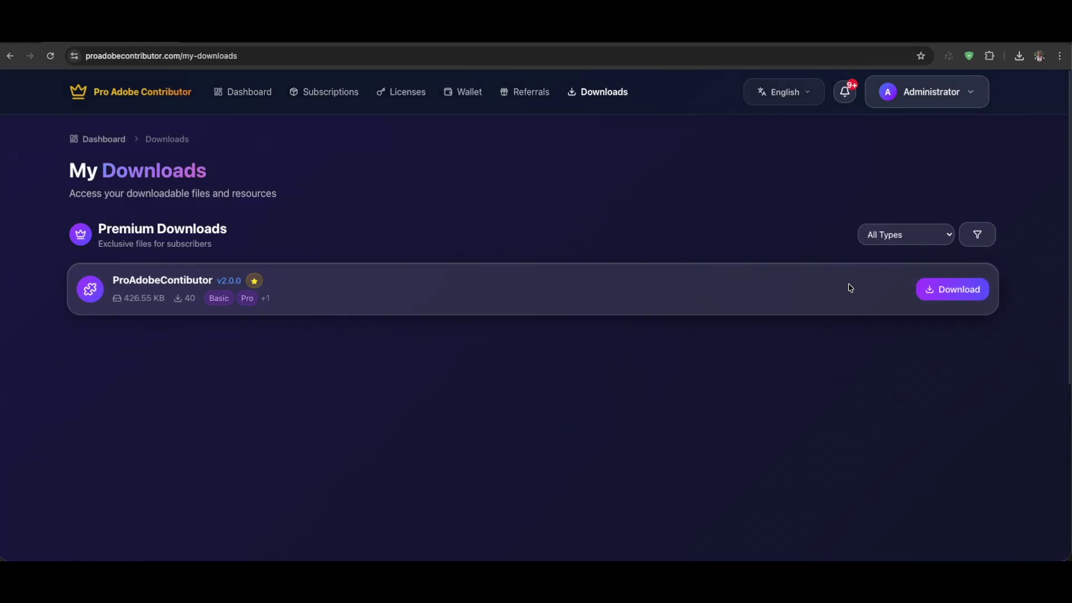
click(955, 289)
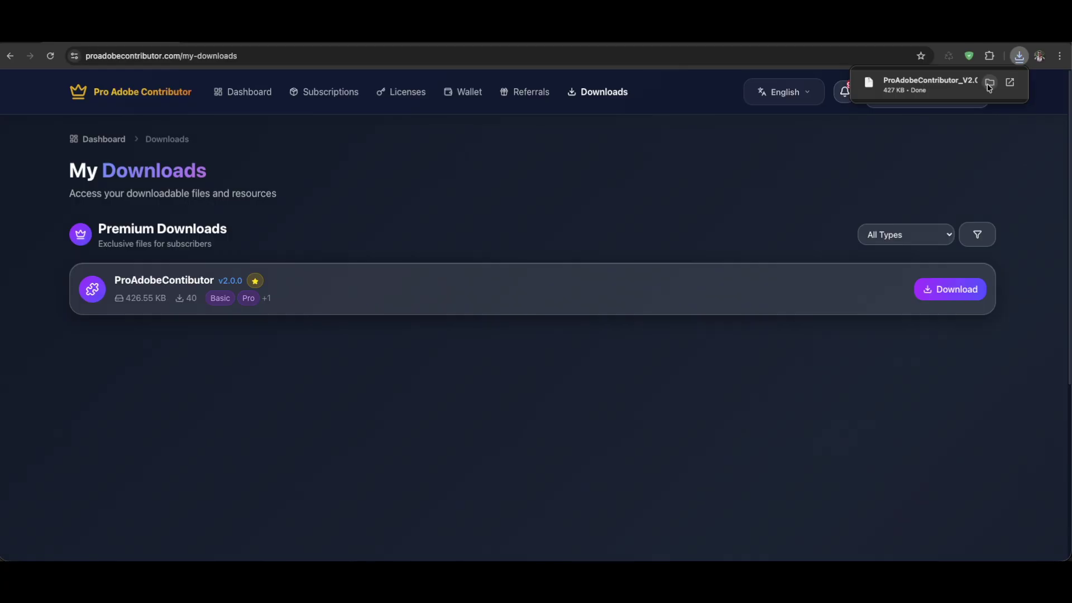
click(989, 87)
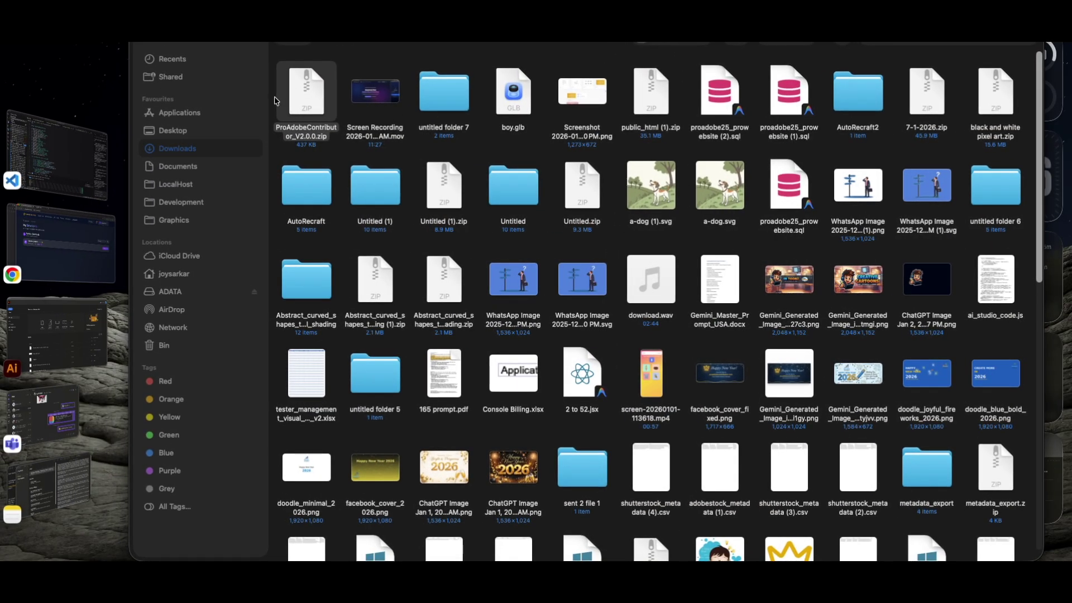
Unzip ProAdobeContributor_V2.0.0.zip, open the extracted folder, then switch back to Chrome
double_click(318, 106)
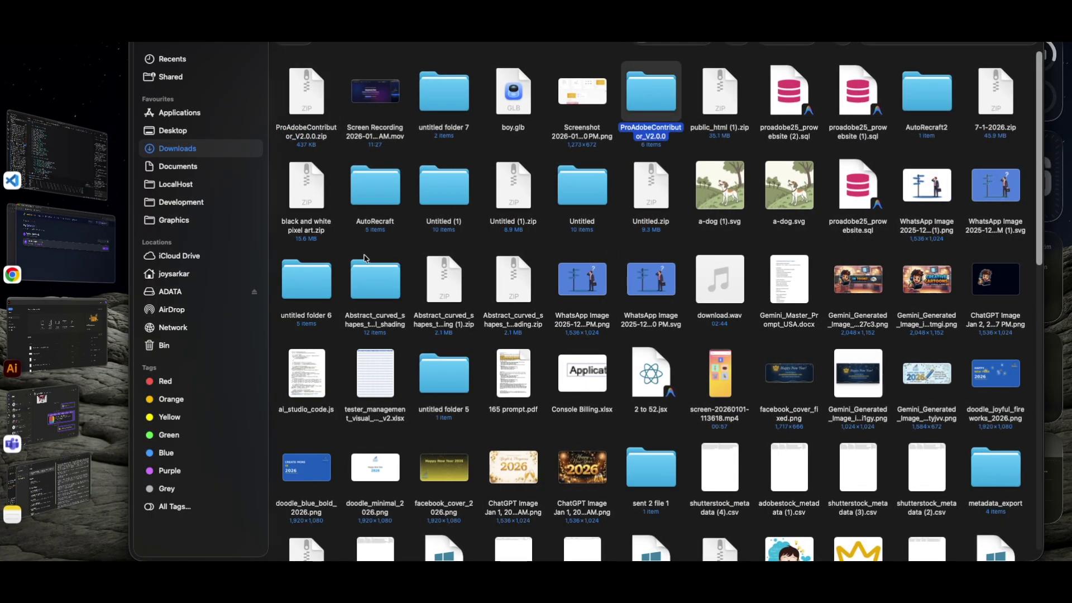
double_click(657, 96)
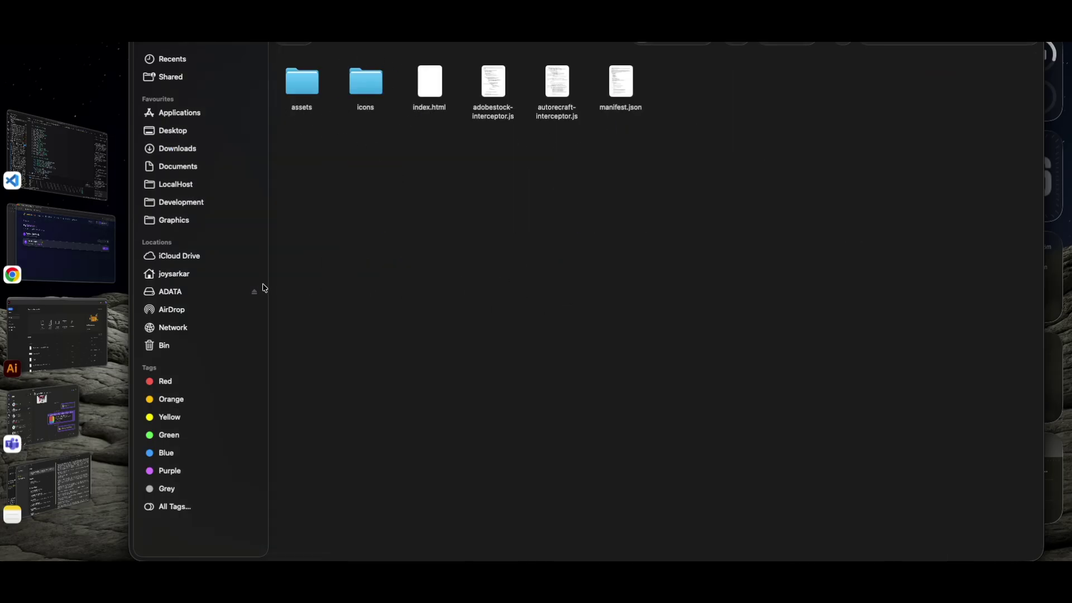
click(84, 249)
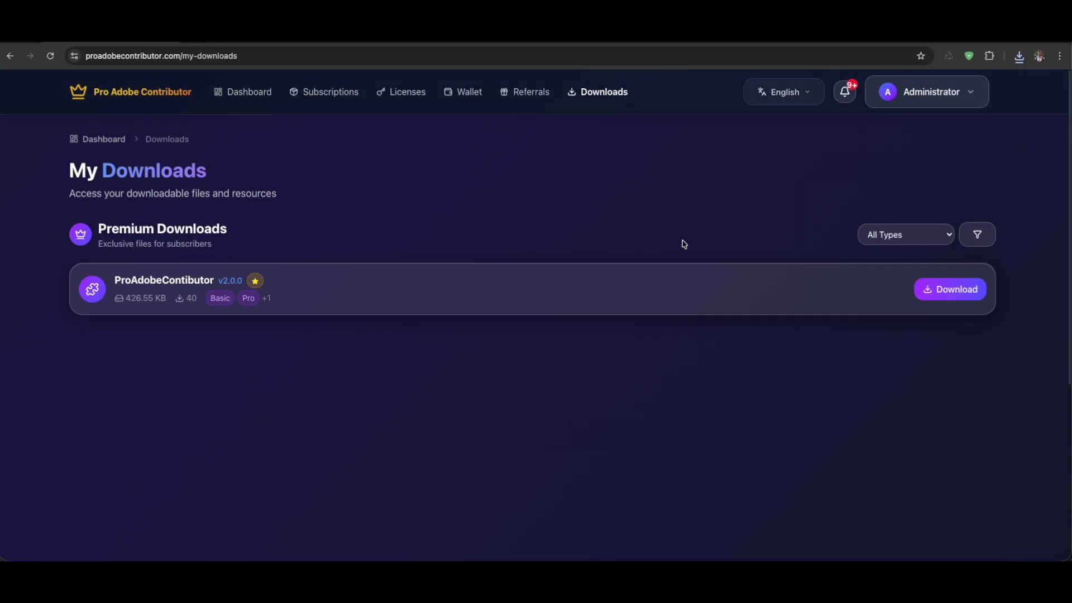
Reach Manage Extensions through Chrome's three-dot menu and switch Developer mode off
click(989, 58)
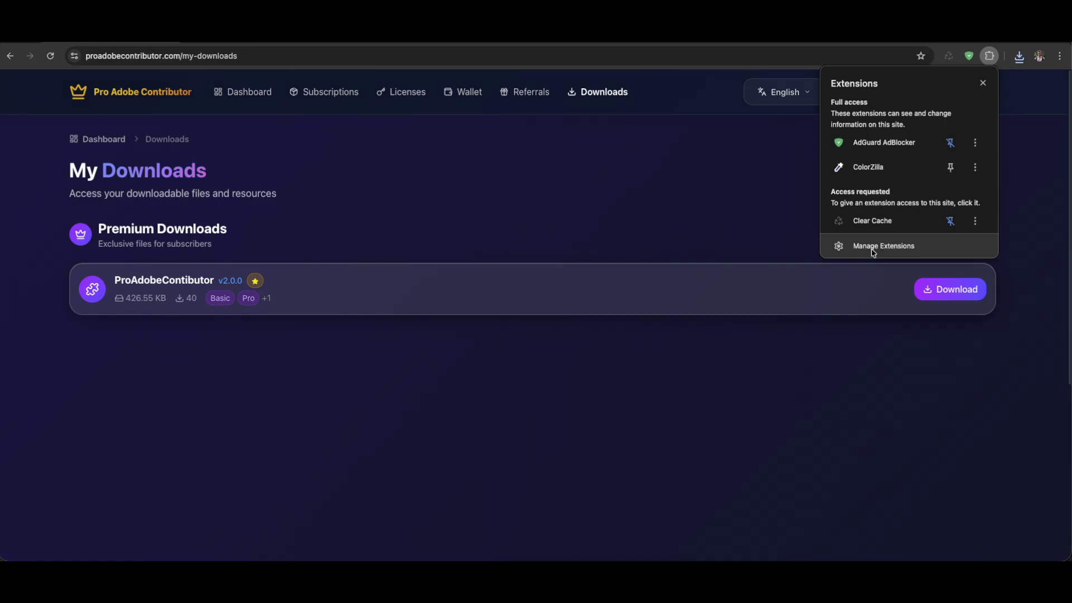
click(1027, 146)
click(1060, 56)
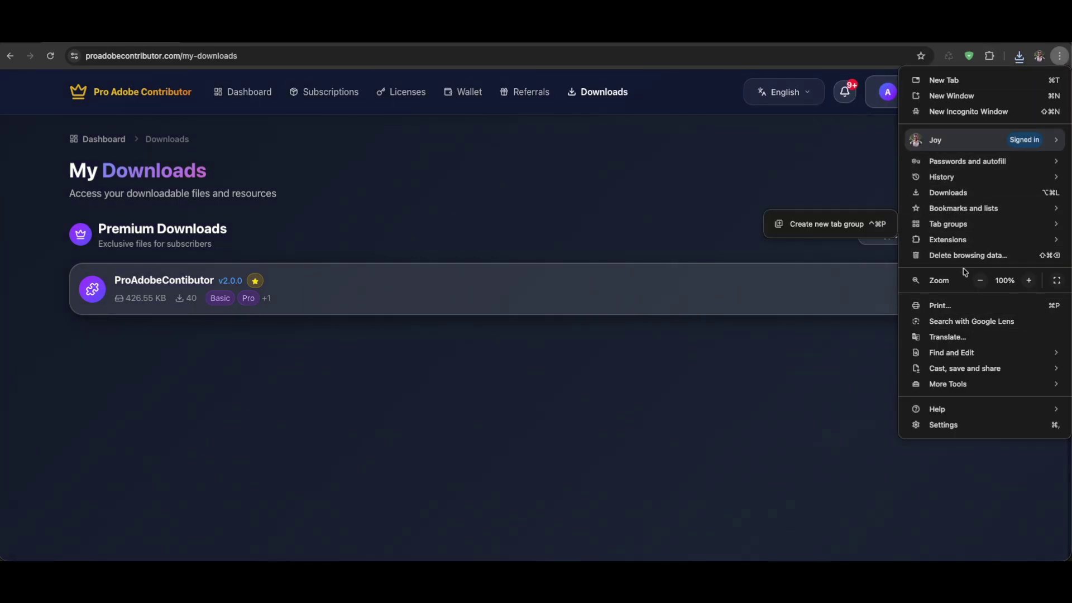
mouse_move(965, 244)
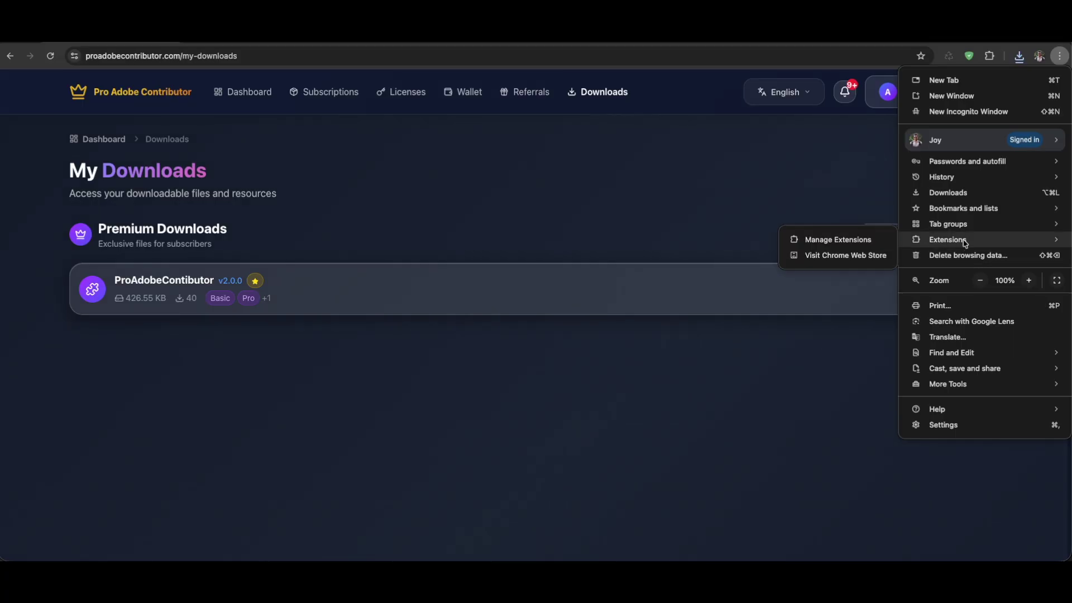
click(854, 244)
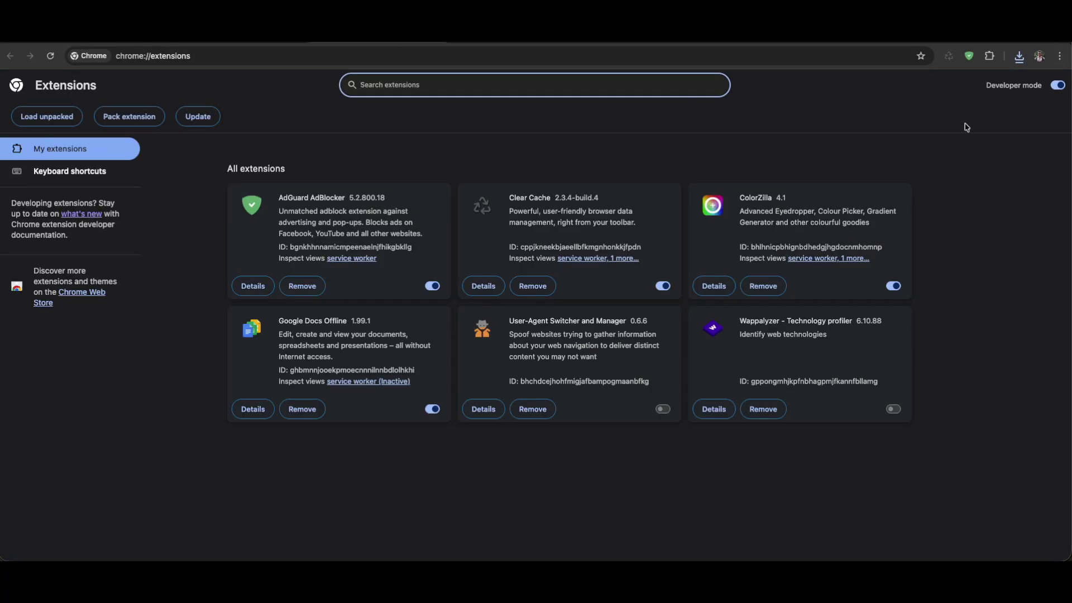
click(1058, 85)
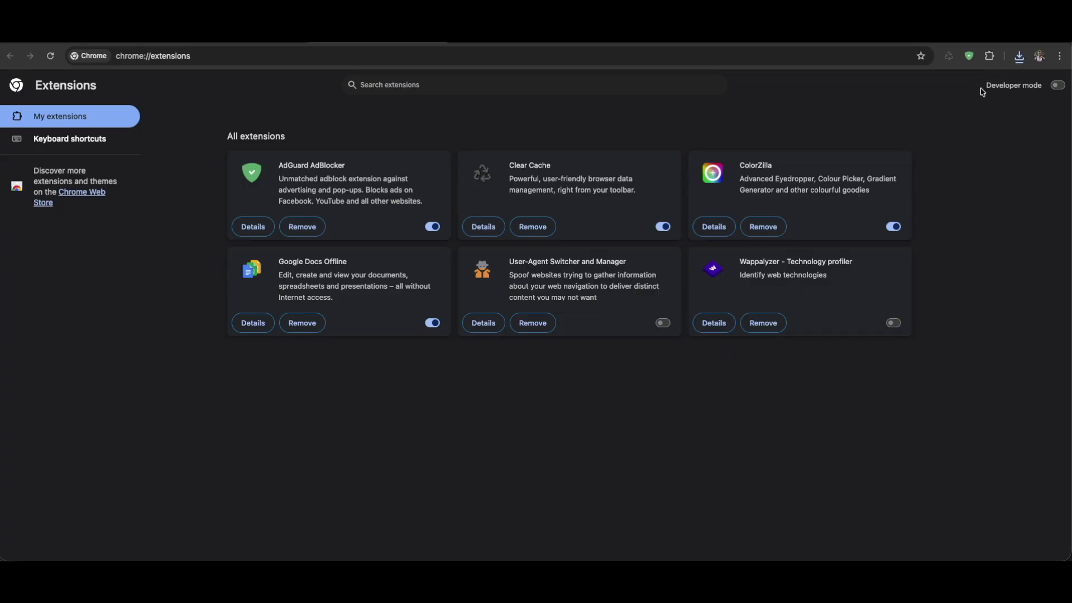
Re-enable Developer mode and load the ProAdobeContributor_V2.0.0 folder as an unpacked extension
click(1059, 87)
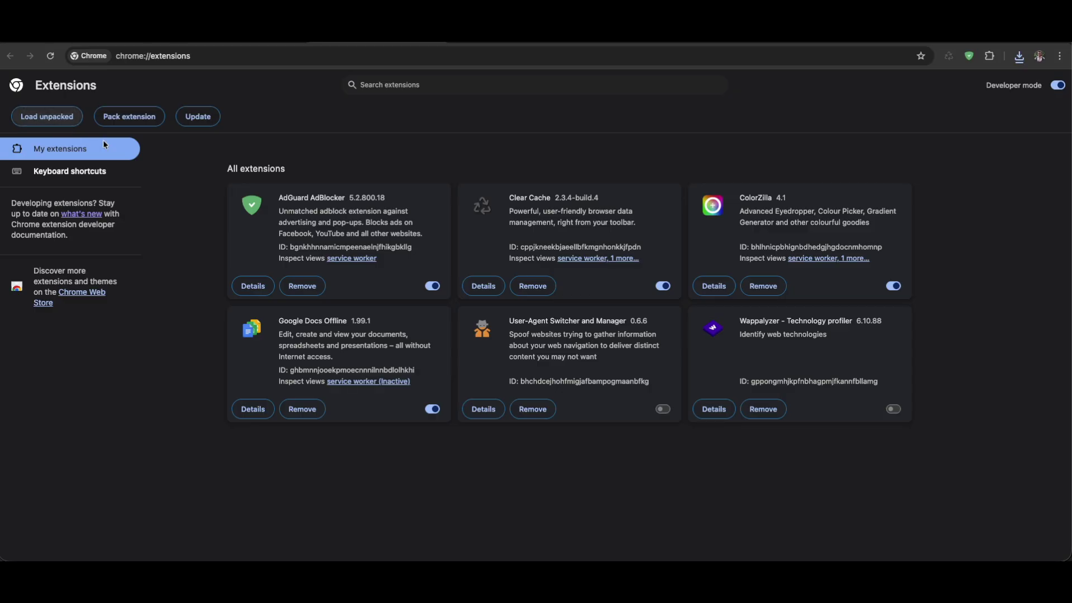
click(243, 180)
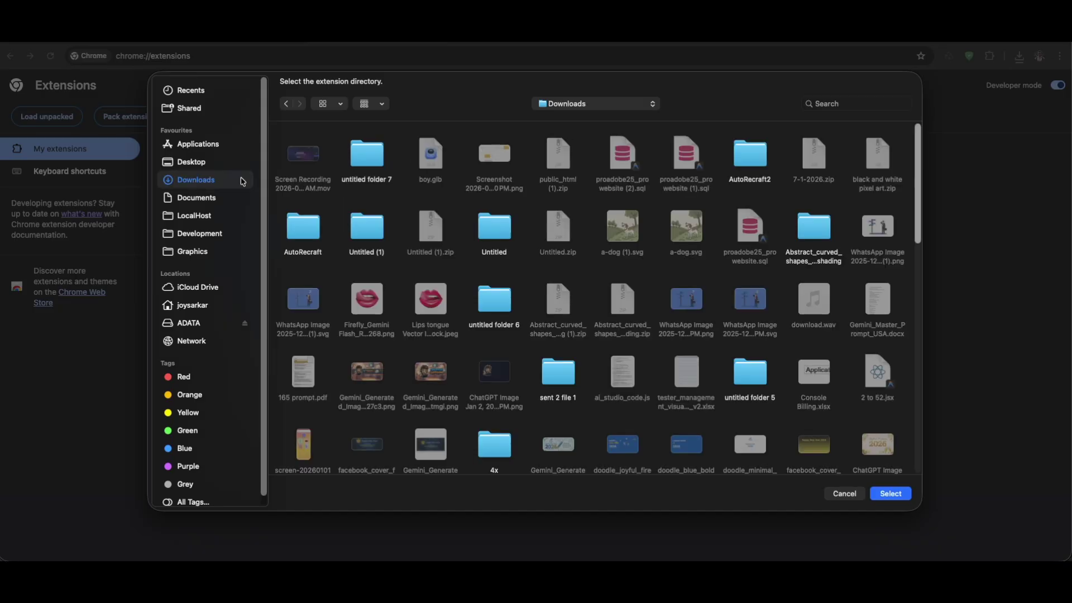
double_click(628, 161)
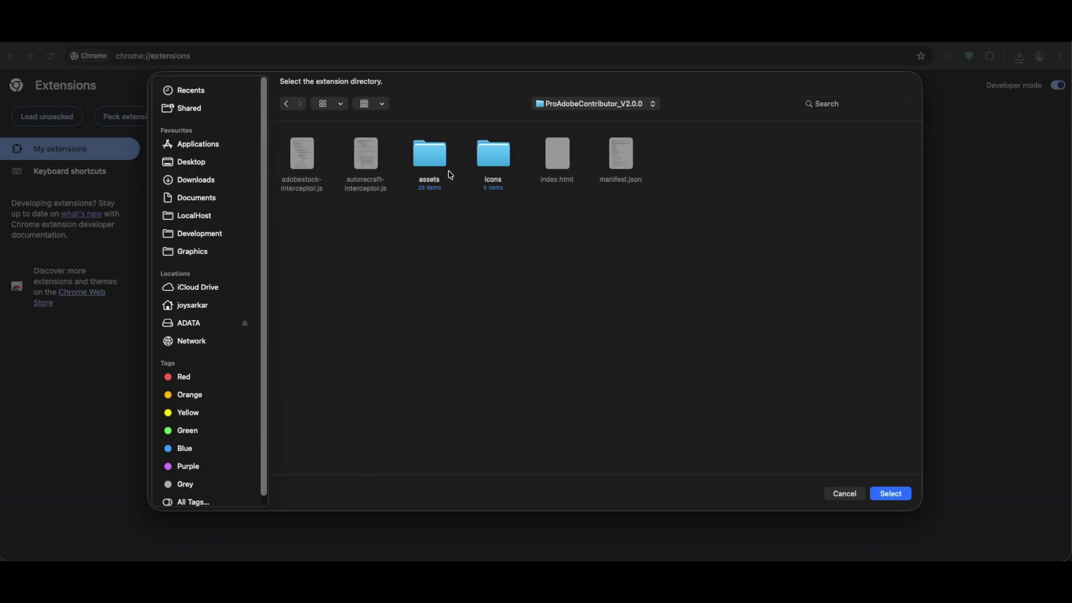
click(893, 494)
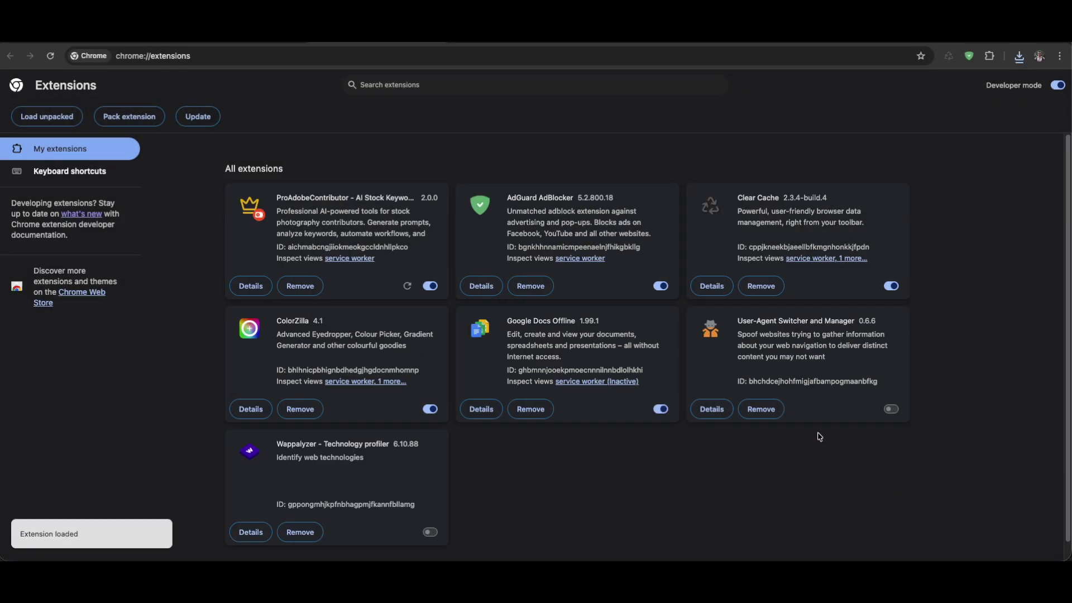
drag(277, 198, 426, 201)
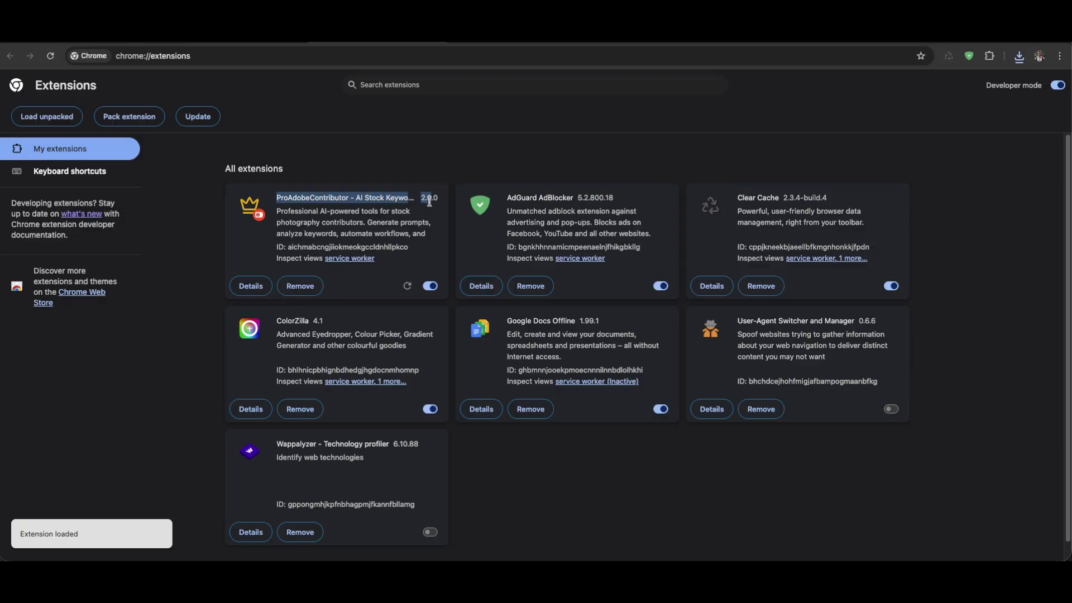
click(430, 230)
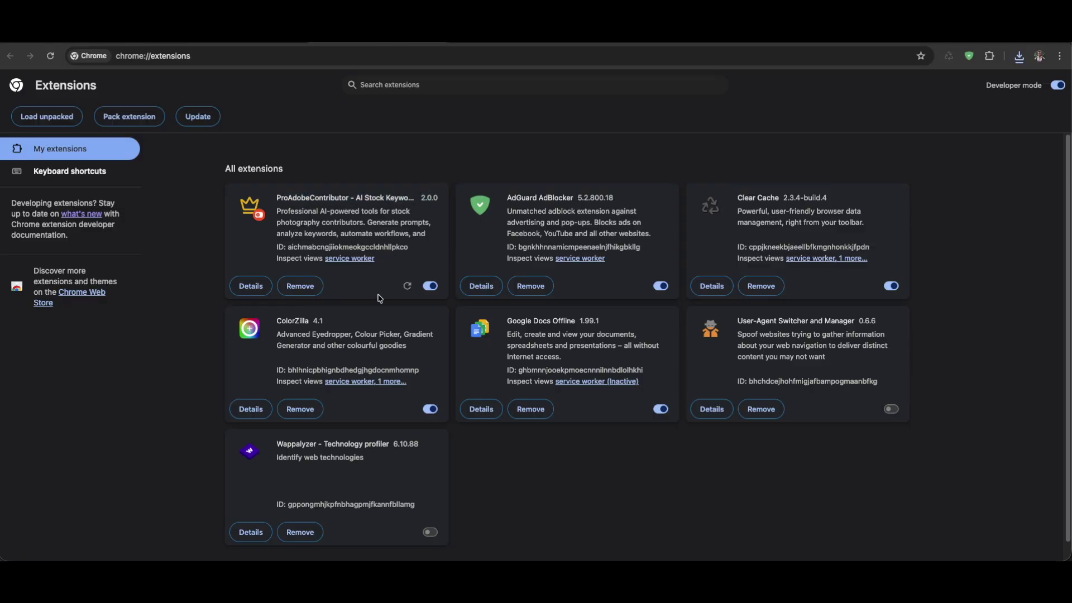
Pin ProAdobeContributor to the Chrome toolbar from the Extensions menu
click(989, 56)
click(951, 217)
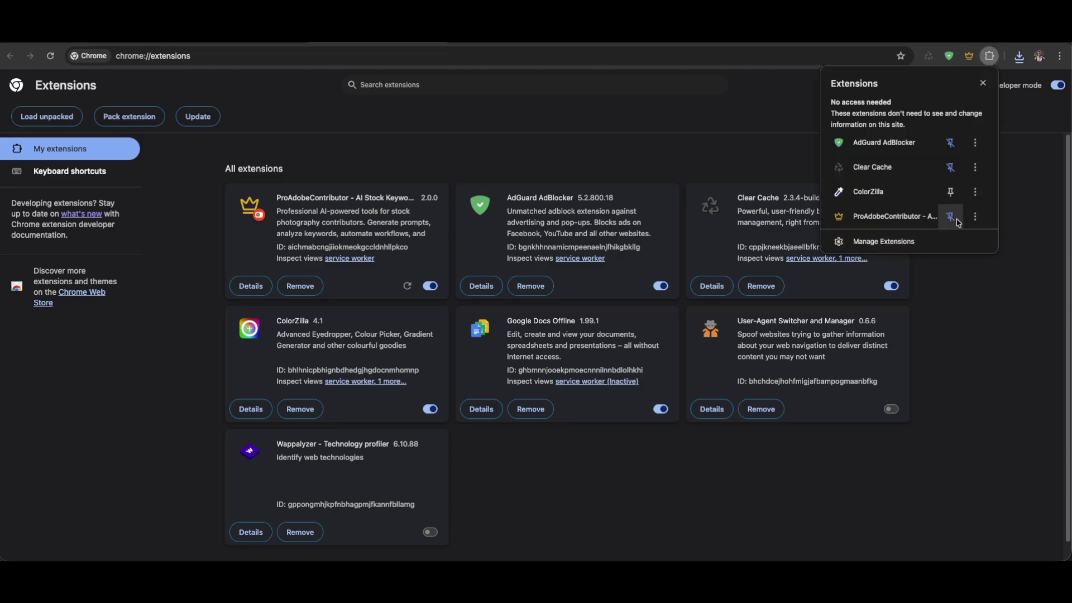
click(1045, 311)
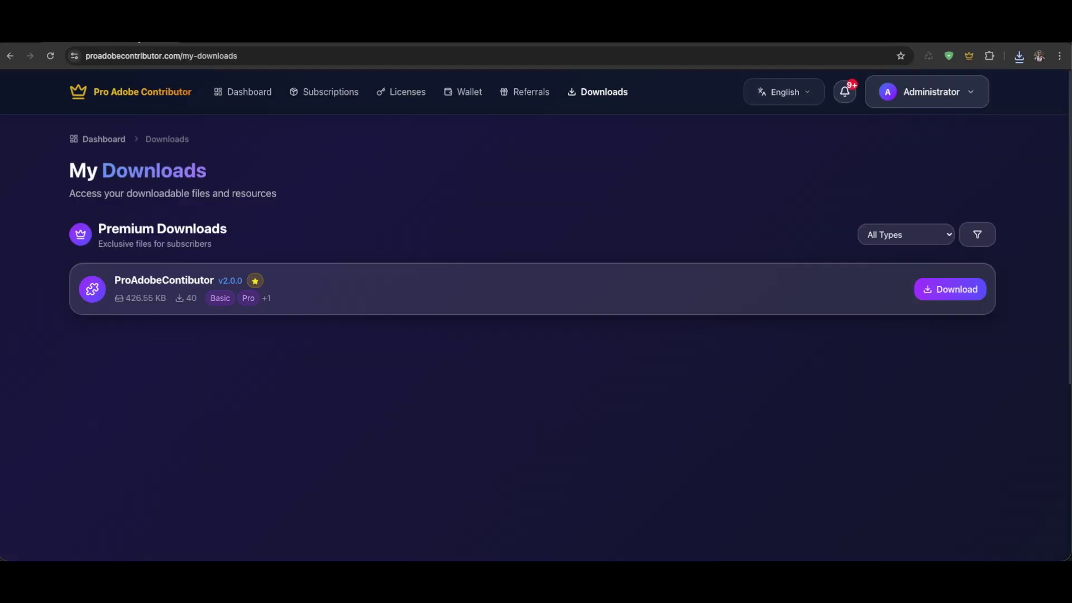
Sign in to the extension panel with the account e-mail and password, then activate the ELITE license
click(969, 57)
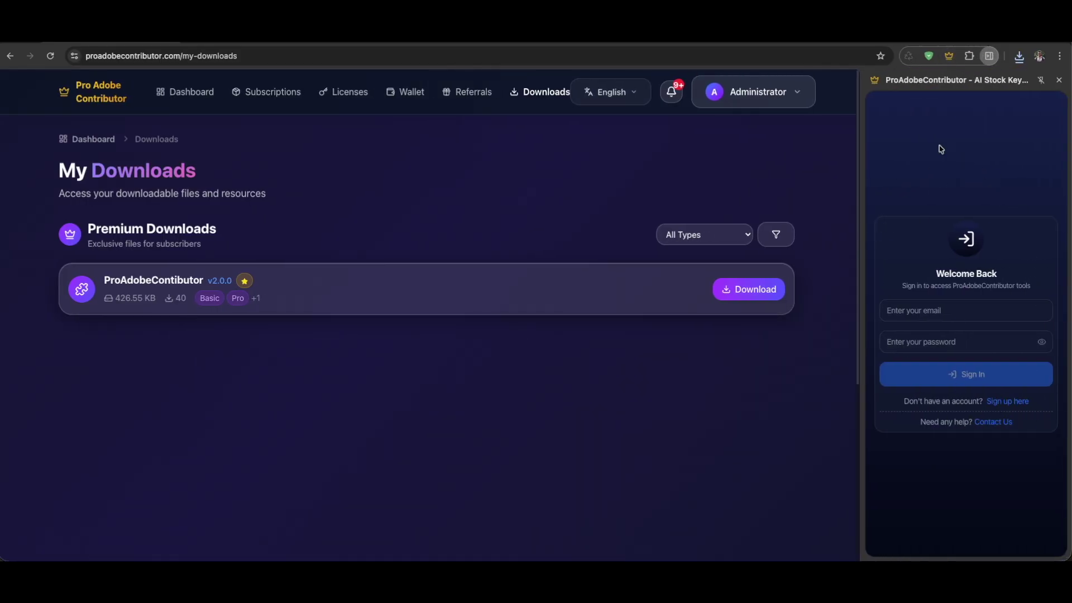
click(986, 317)
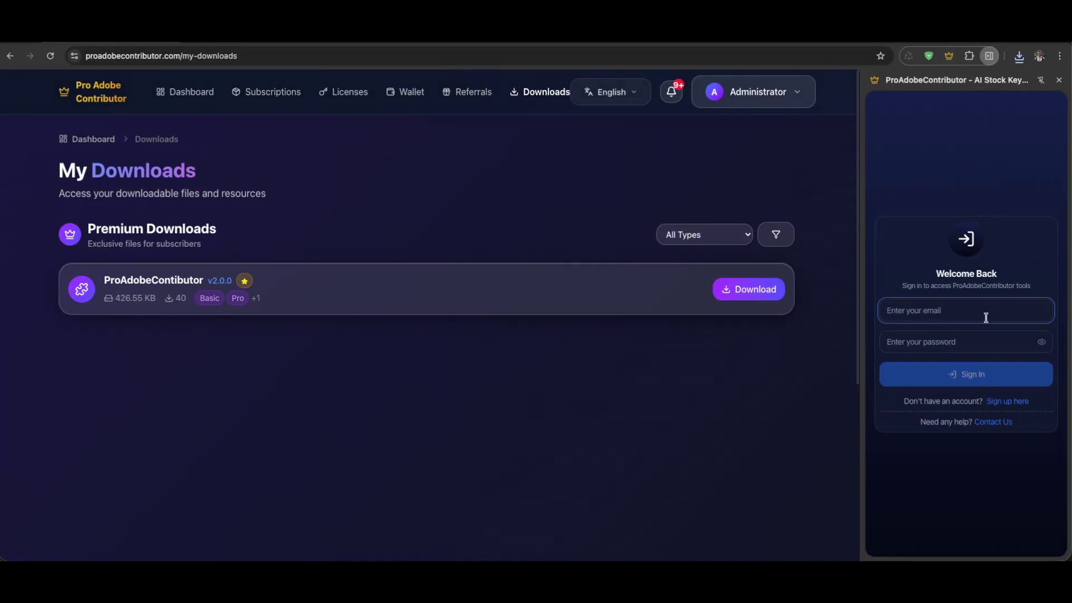
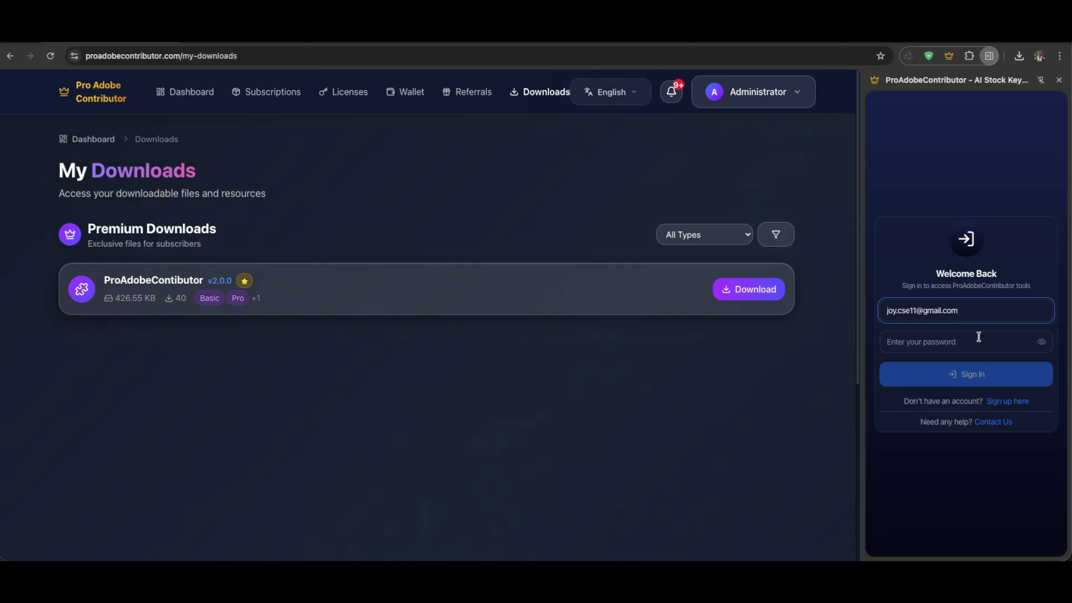
click(979, 337)
text(1)
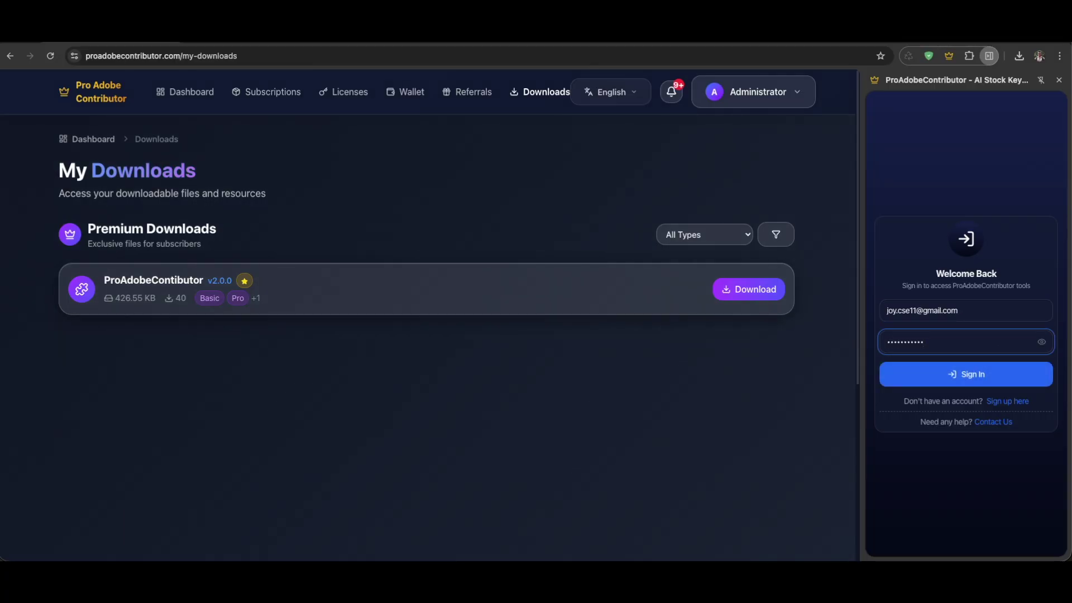
click(1002, 381)
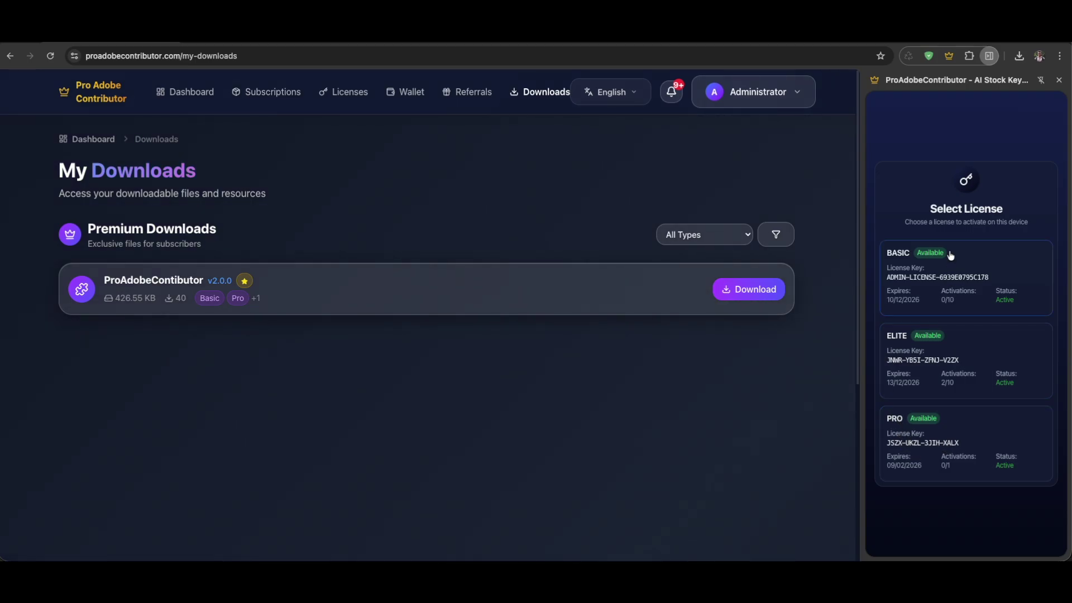
click(964, 376)
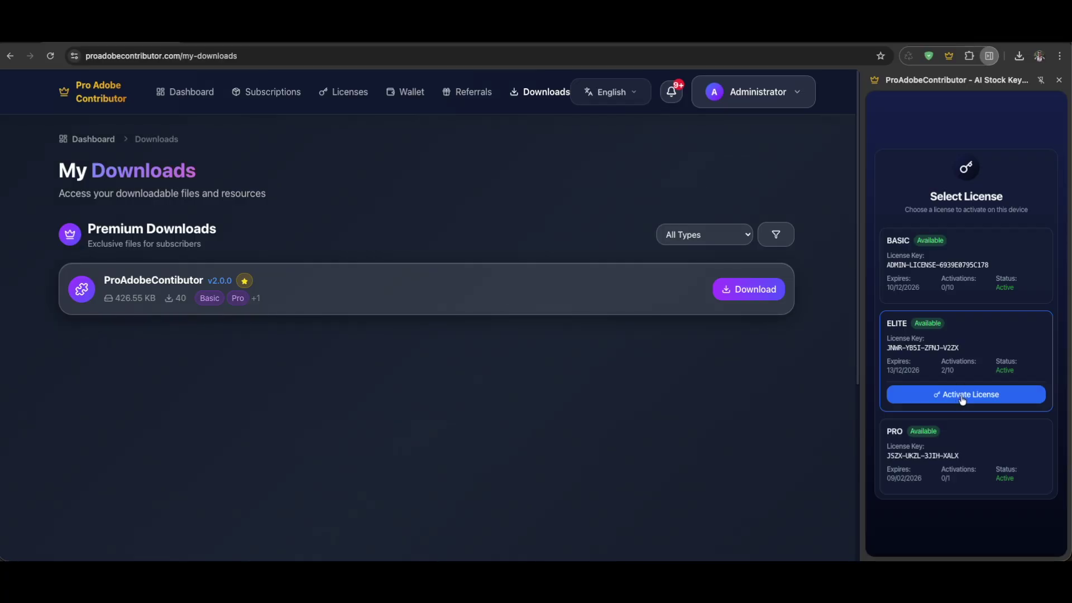
click(961, 399)
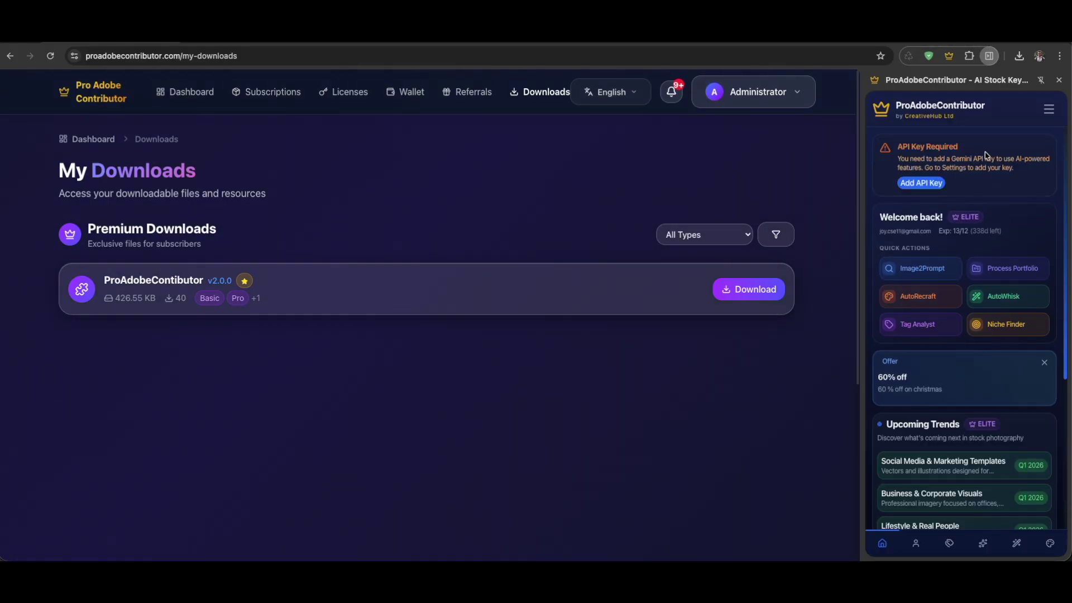
Open API Keys from the extension's menu and keep Google Gemini as the provider
scroll(972, 448, down, 3)
scroll(977, 474, up, 3)
drag(897, 144, 977, 154)
click(983, 161)
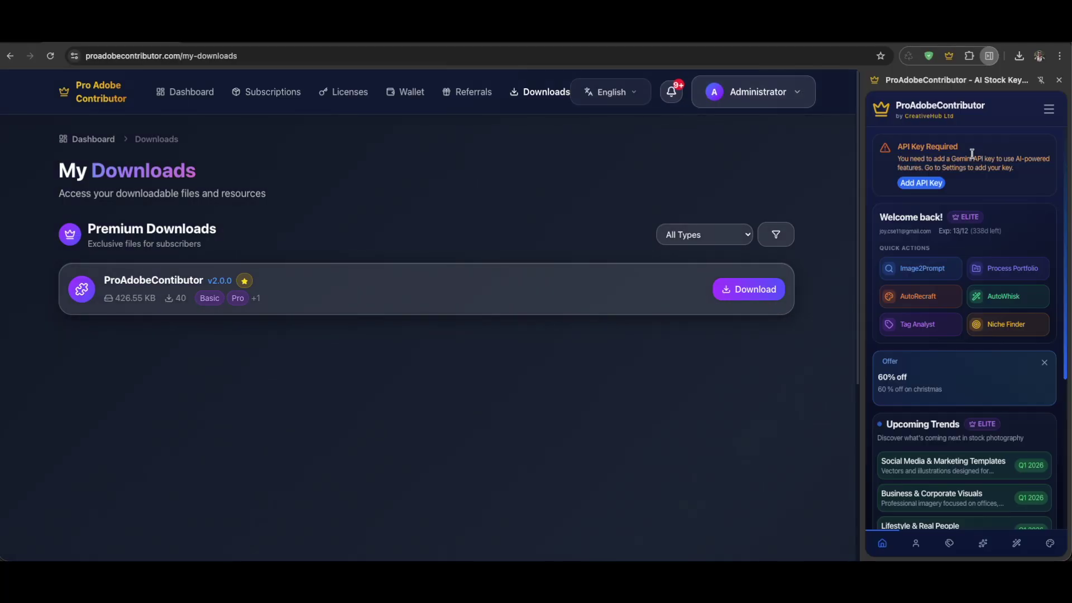
click(1049, 109)
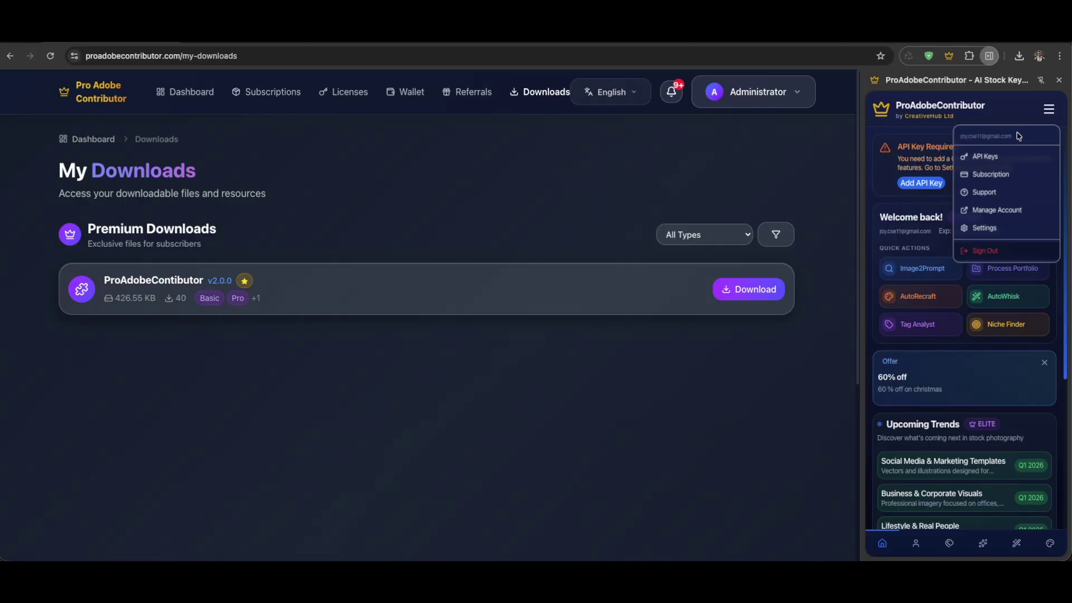
click(985, 160)
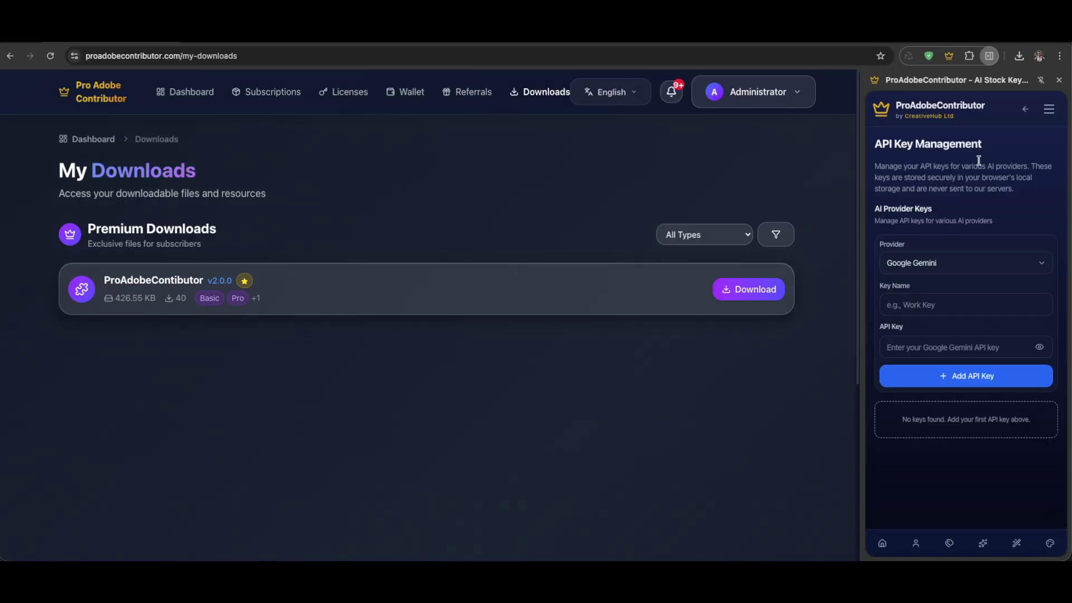
click(929, 266)
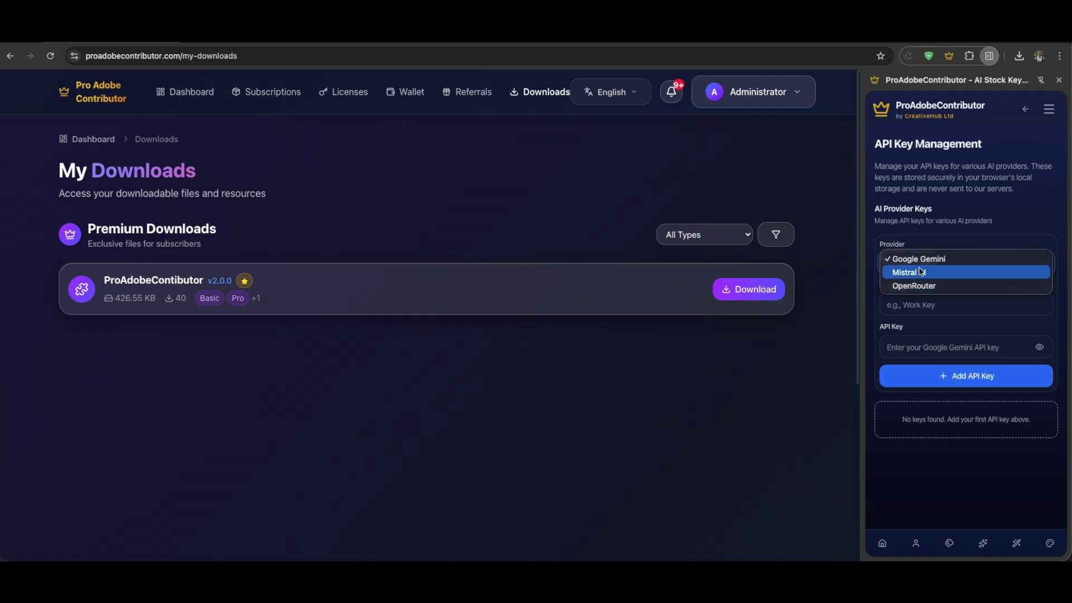
click(940, 265)
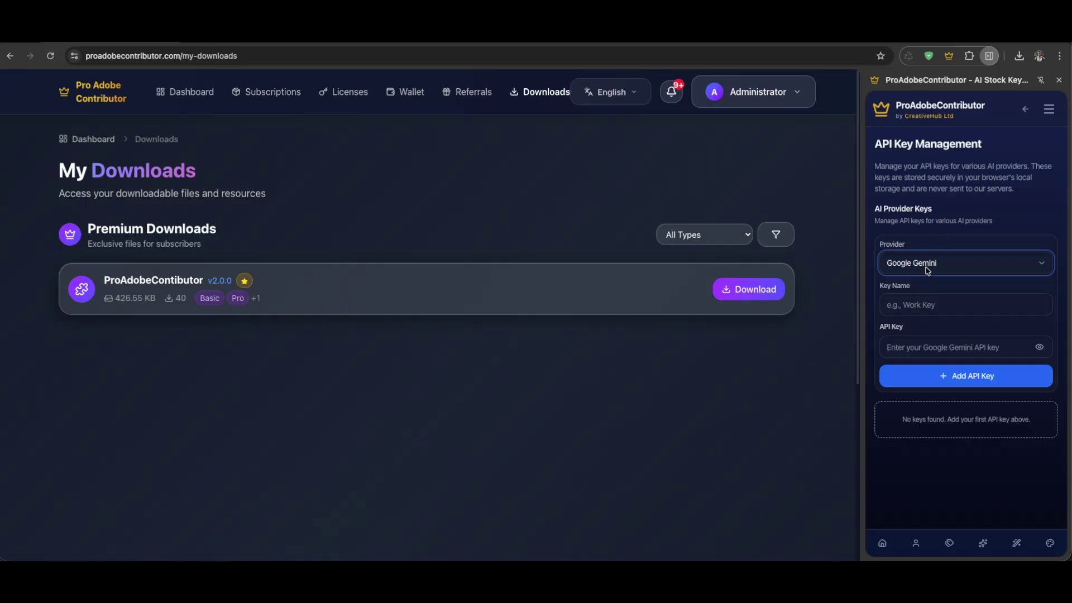
Leave the key name blank and switch to the Google AI Studio API Keys tab
click(950, 310)
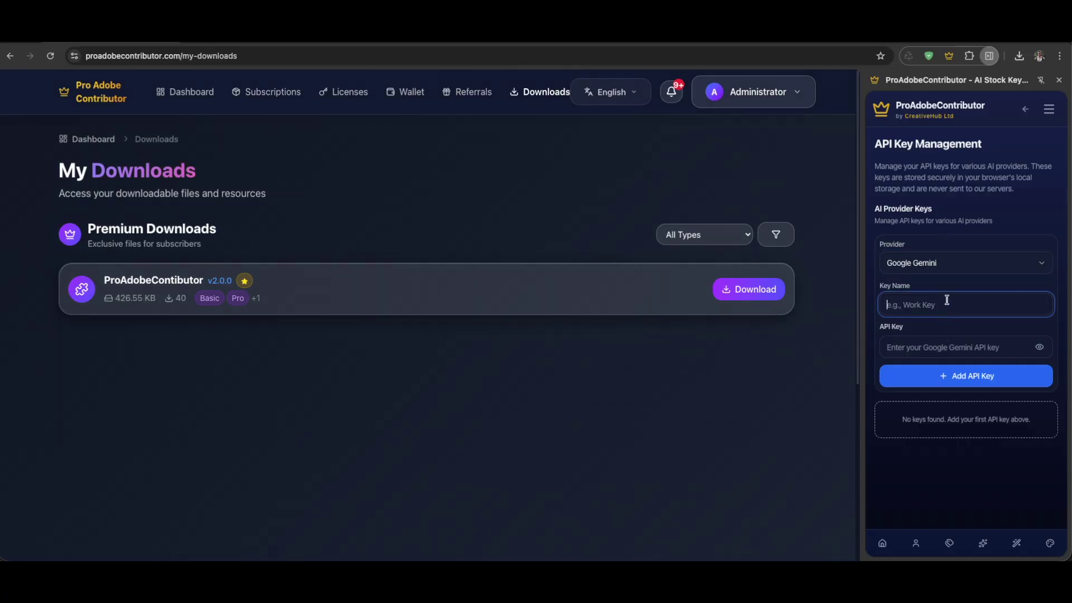
click(959, 236)
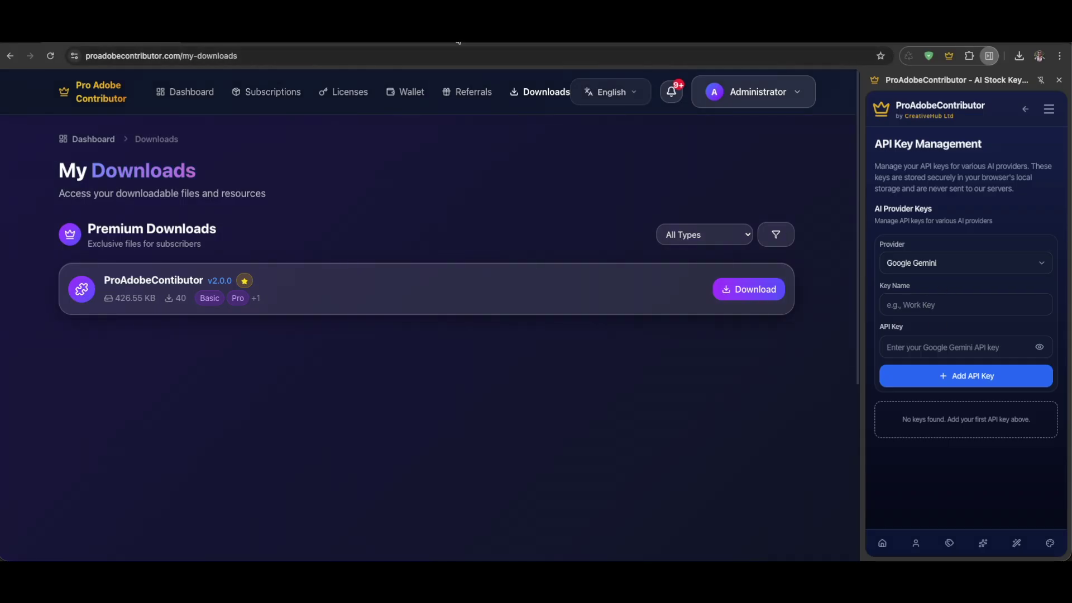
click(115, 33)
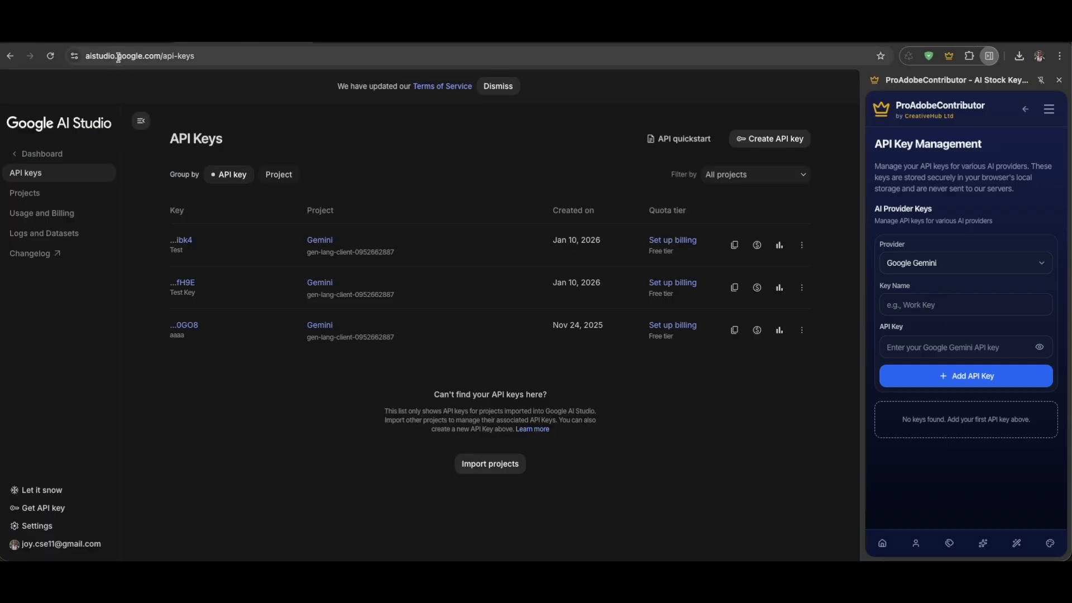
Load the AI Studio home and create a new API key in the Gemini project
drag(169, 56, 320, 60)
key(BackSpace)
key(Return)
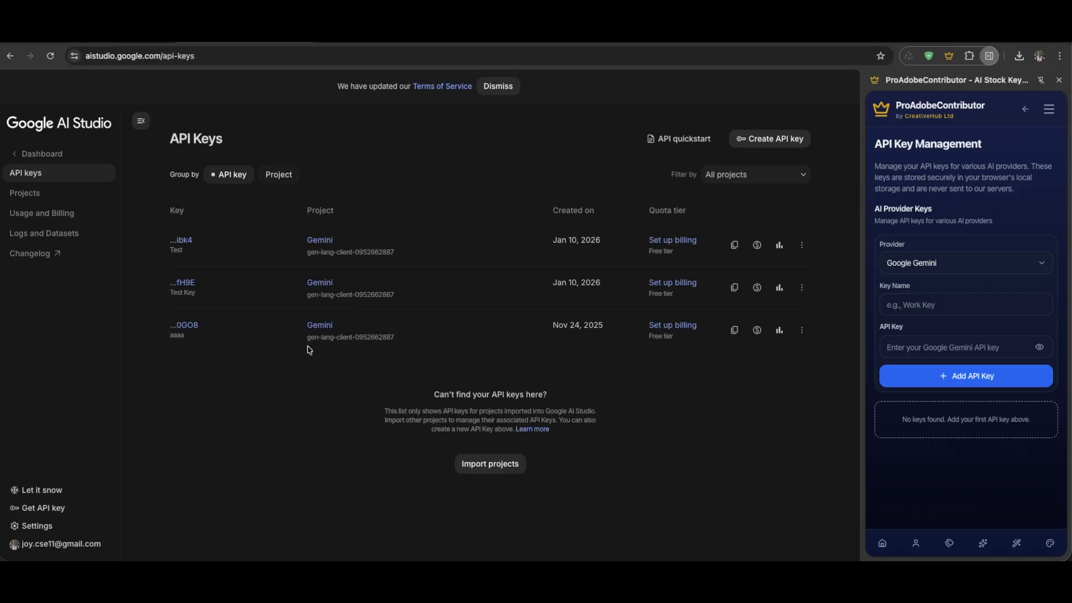
click(769, 138)
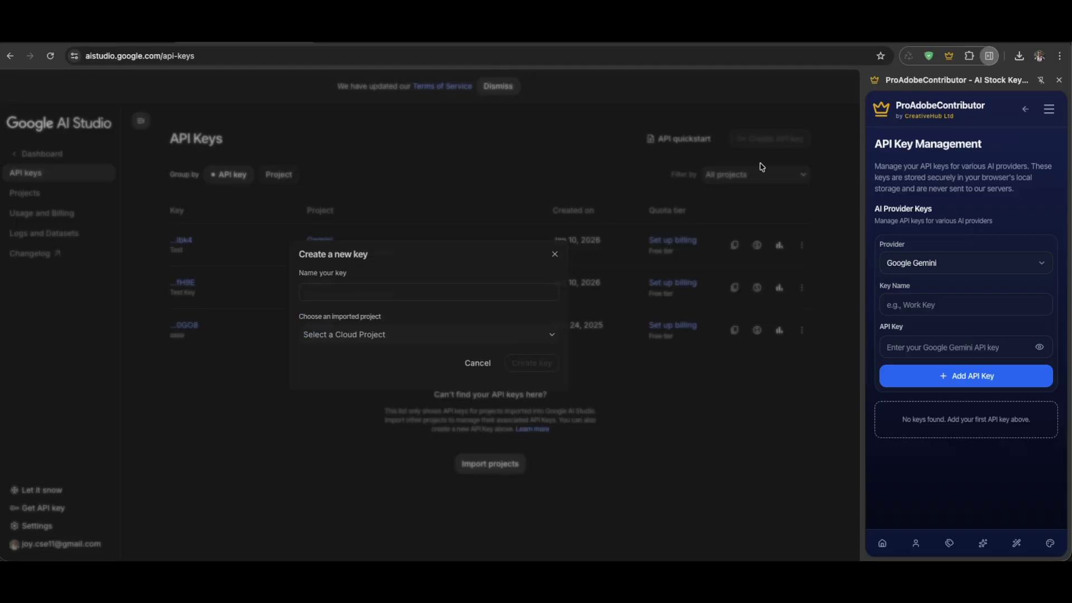
click(366, 335)
click(363, 378)
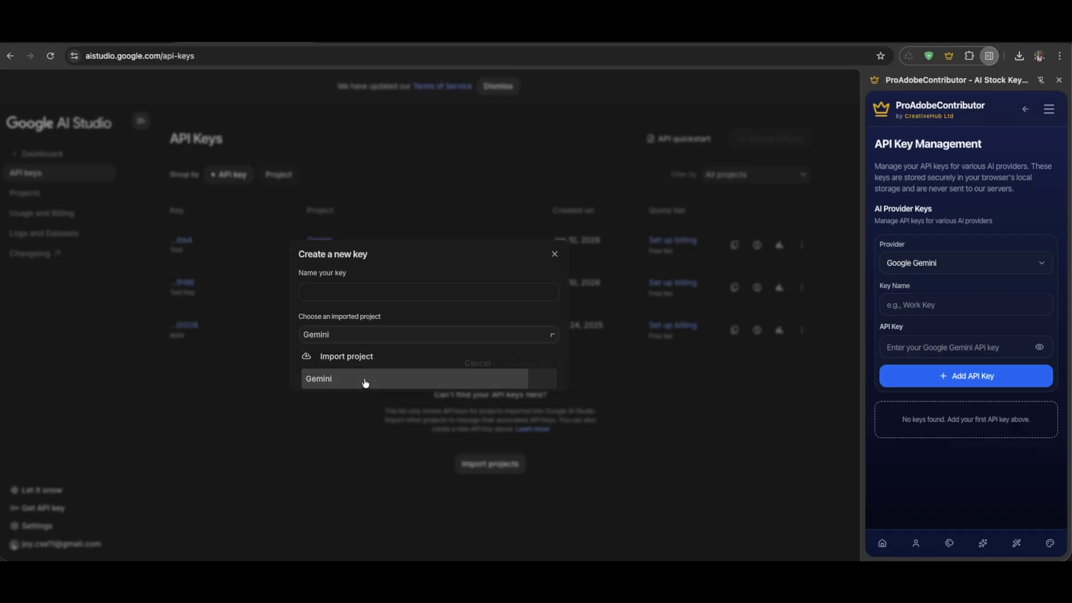
click(338, 292)
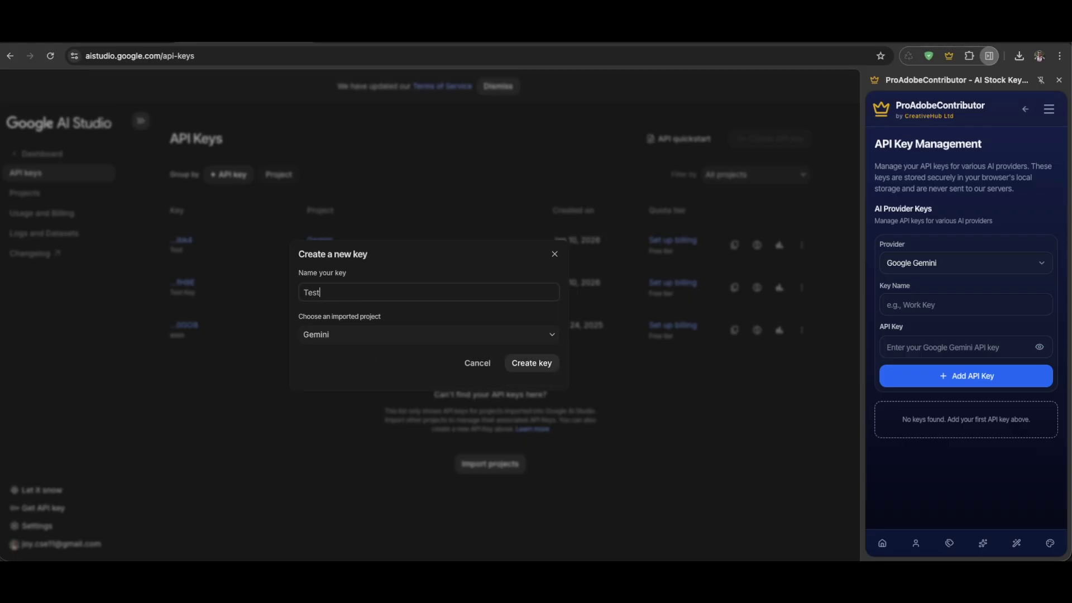
click(537, 363)
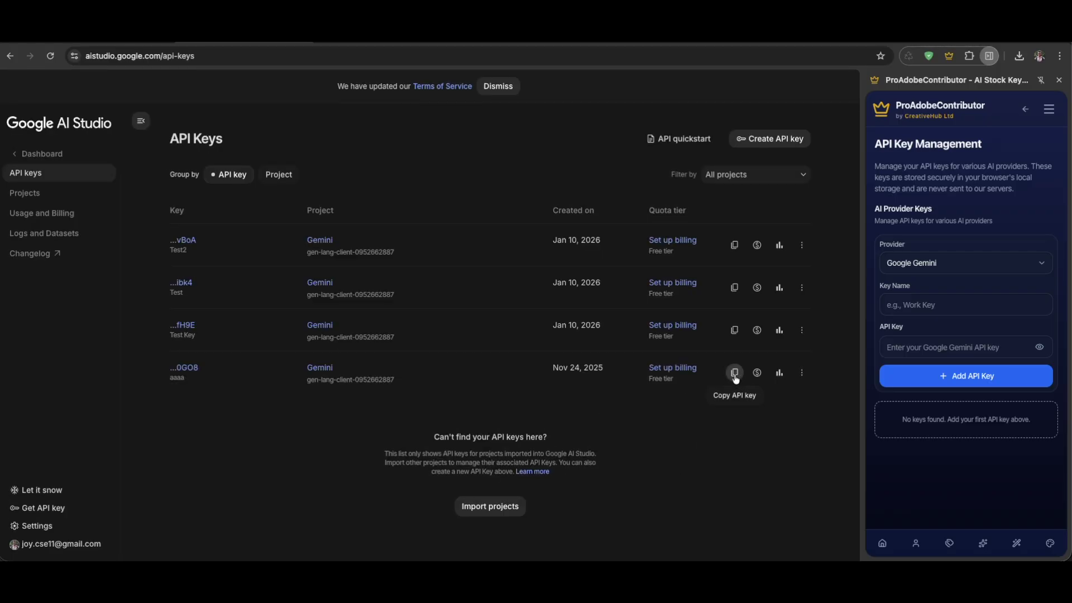
Copy an API key, add it to the extension as 'Test Key', and return home
click(736, 379)
click(918, 309)
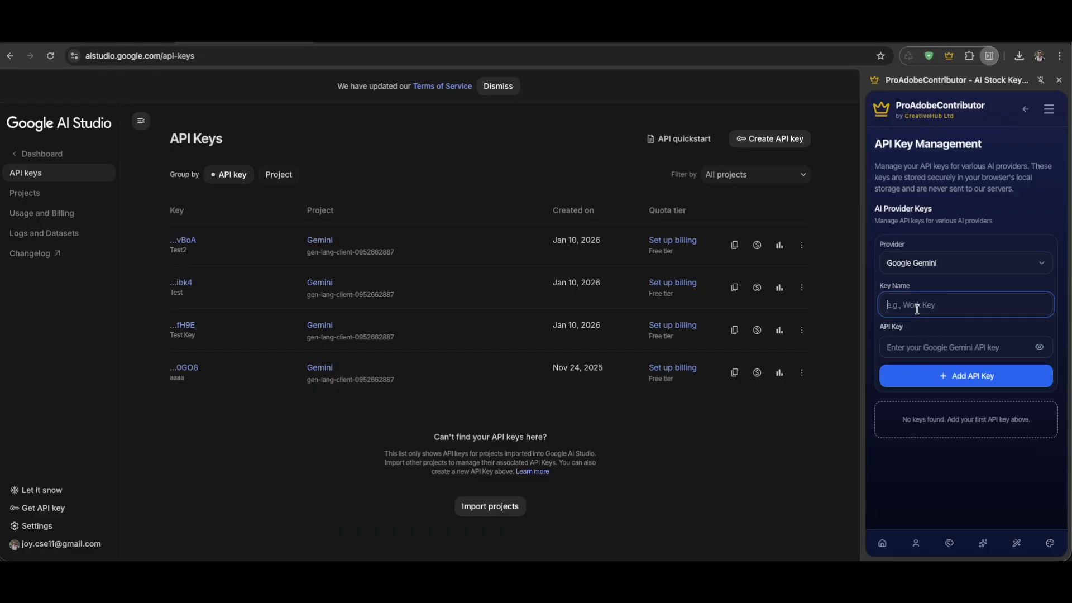
text(Test Key)
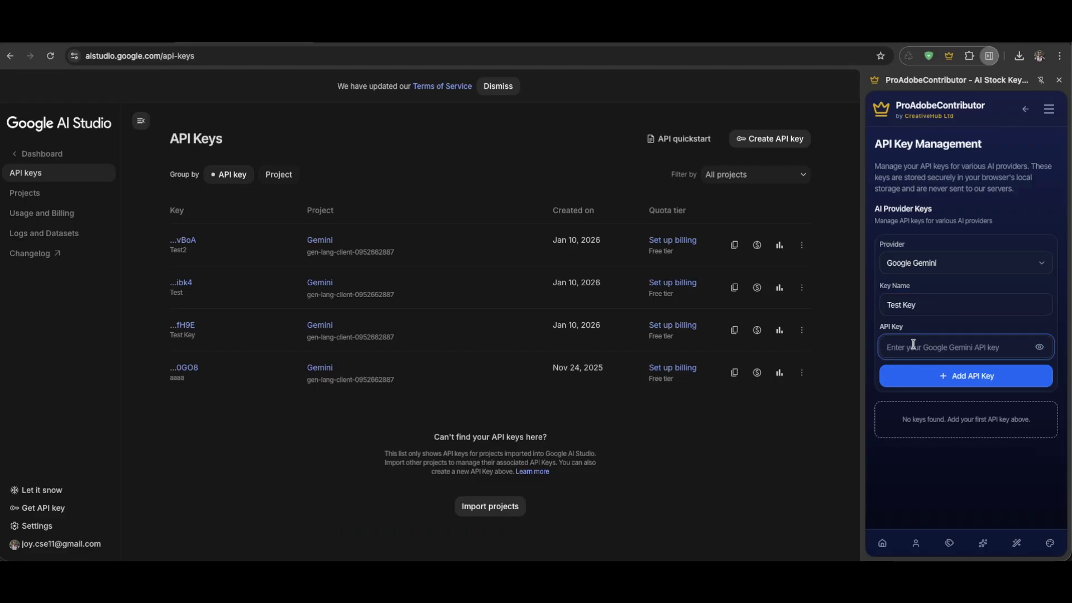
key(ctrl+v)
click(959, 384)
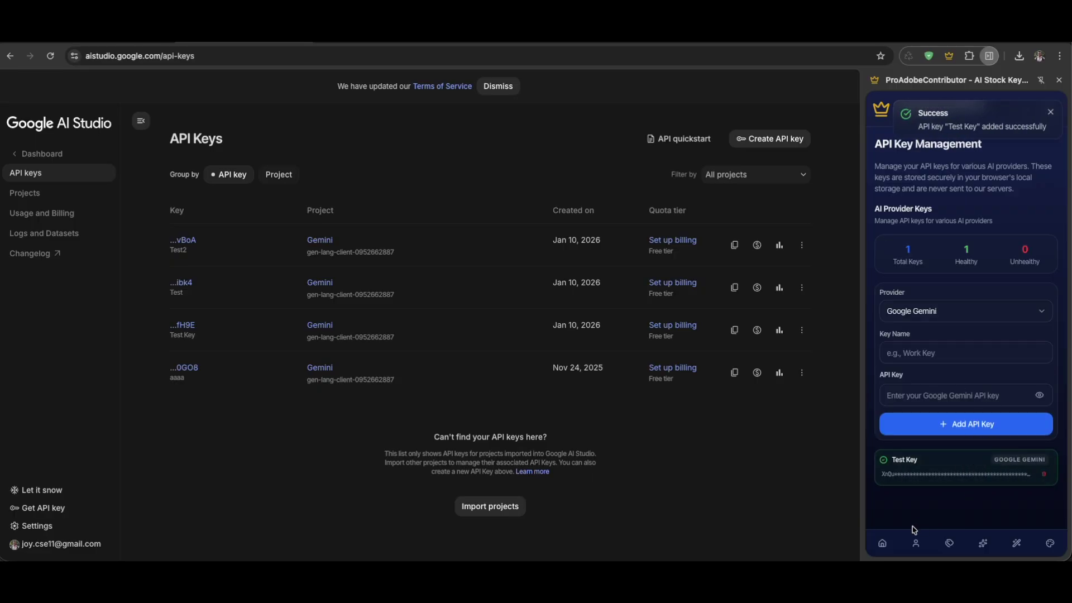
click(882, 543)
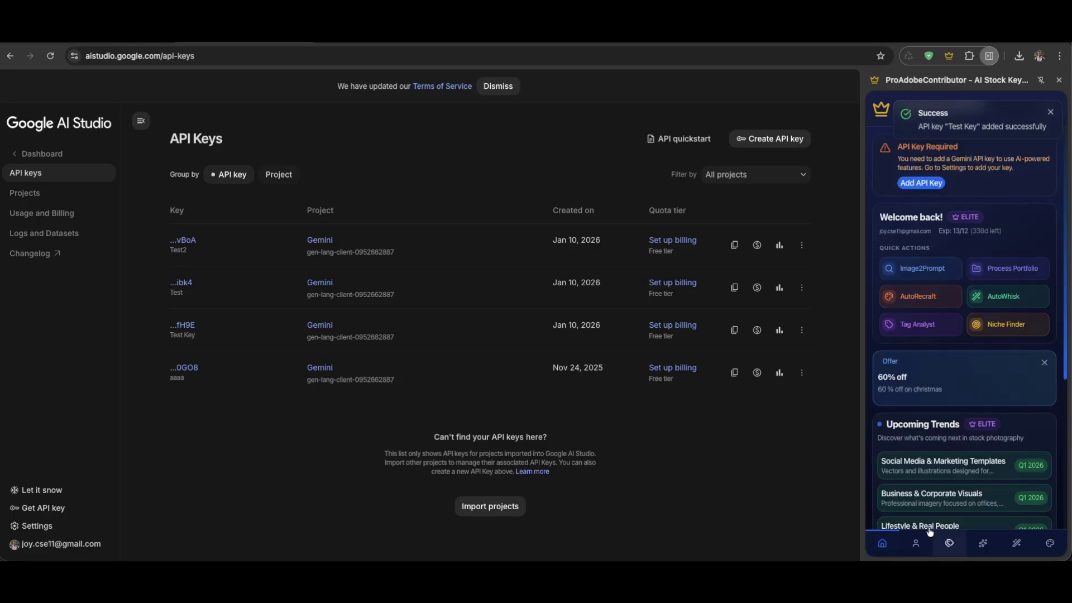
Reload the ProAdobeContributor side panel and view its Sales Booster and Tags tools
click(1059, 80)
click(990, 56)
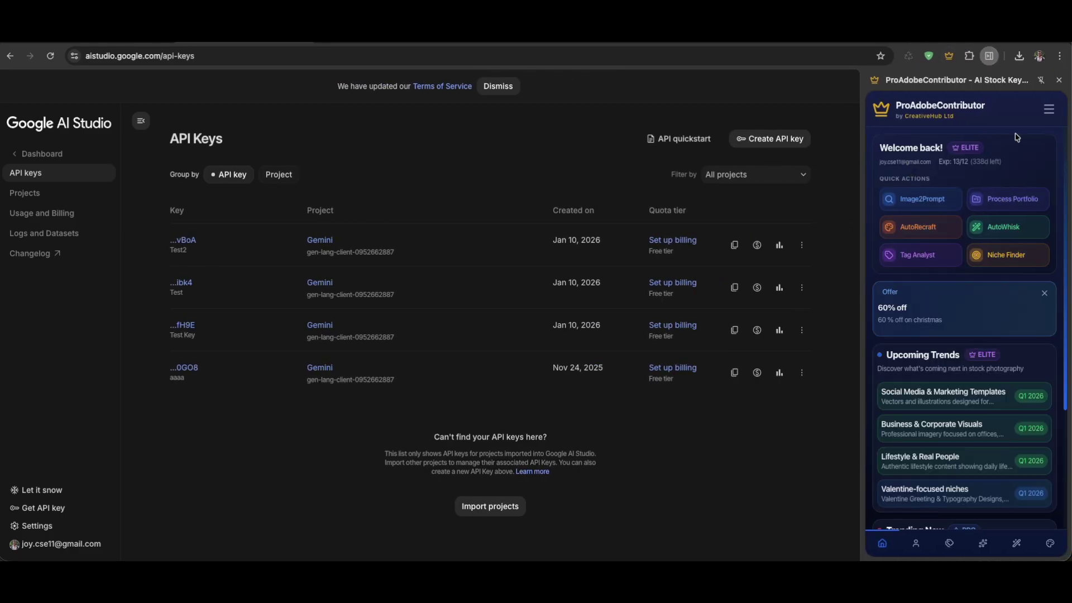
click(916, 543)
click(949, 543)
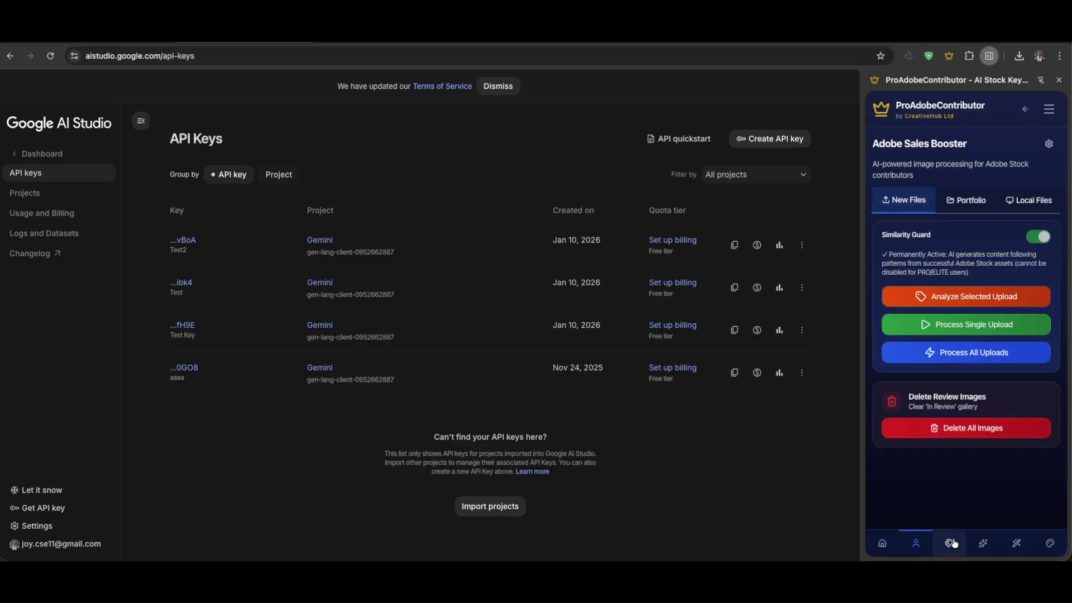
View the Image2Prompt, AutoWhisk and AutoRecraft tools, then bring up the screen capture tools
click(984, 544)
click(1017, 544)
click(1050, 544)
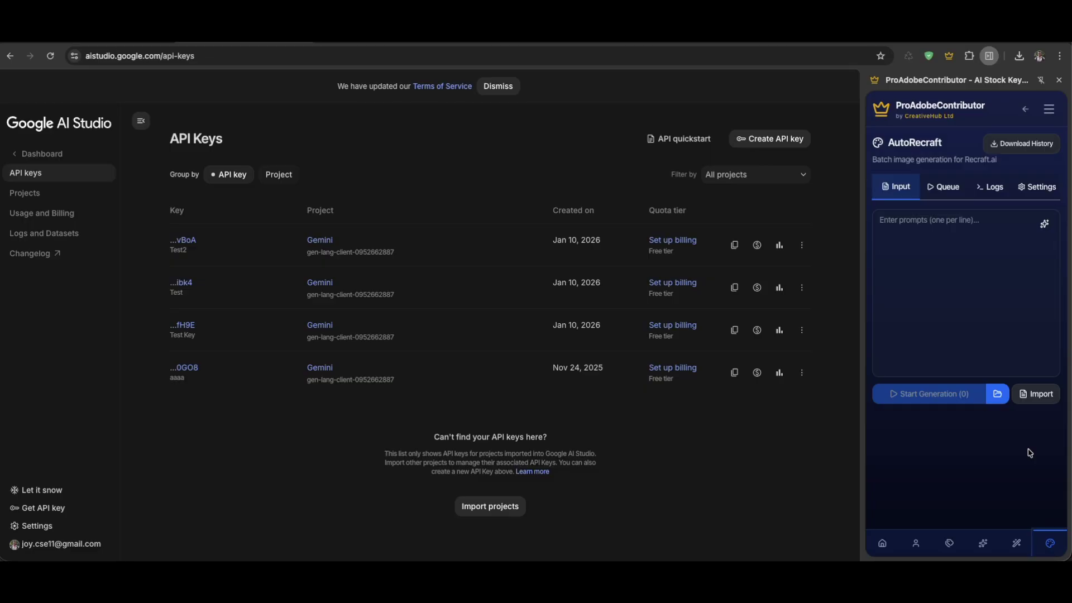
key(super+shift+5)
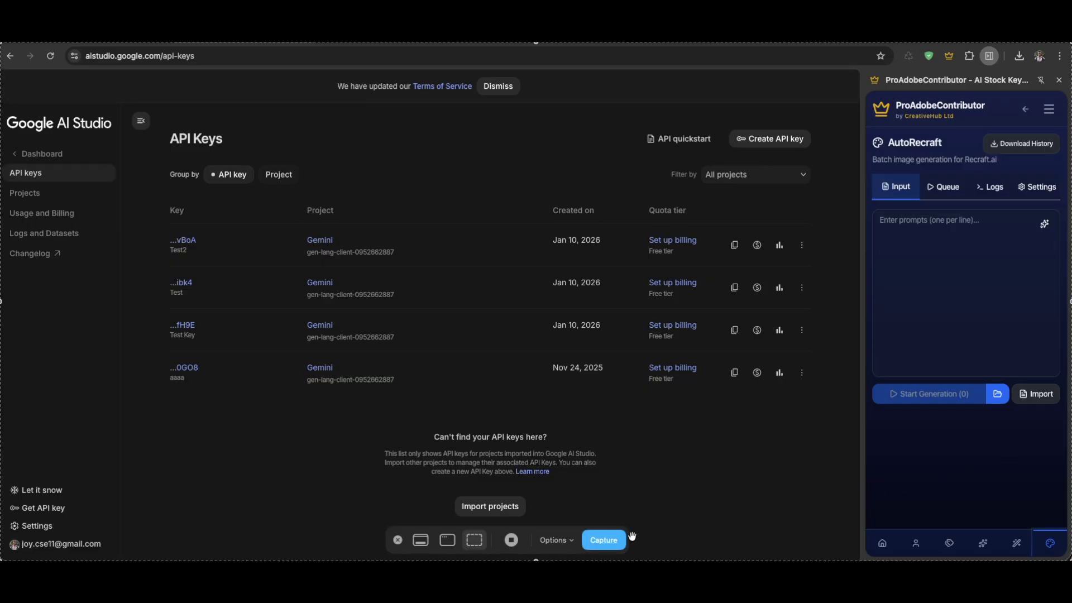